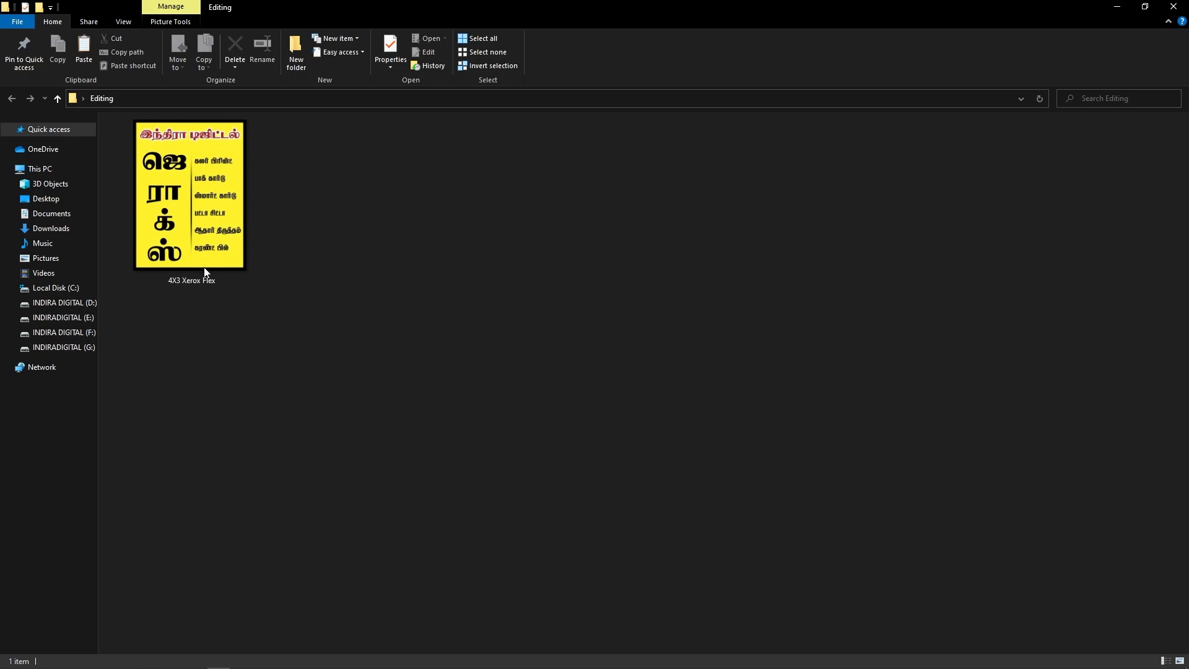
Step: Open the 4X3 Xerox Flex reference image and zoom into its lettering to examine the design
double_click(204, 268)
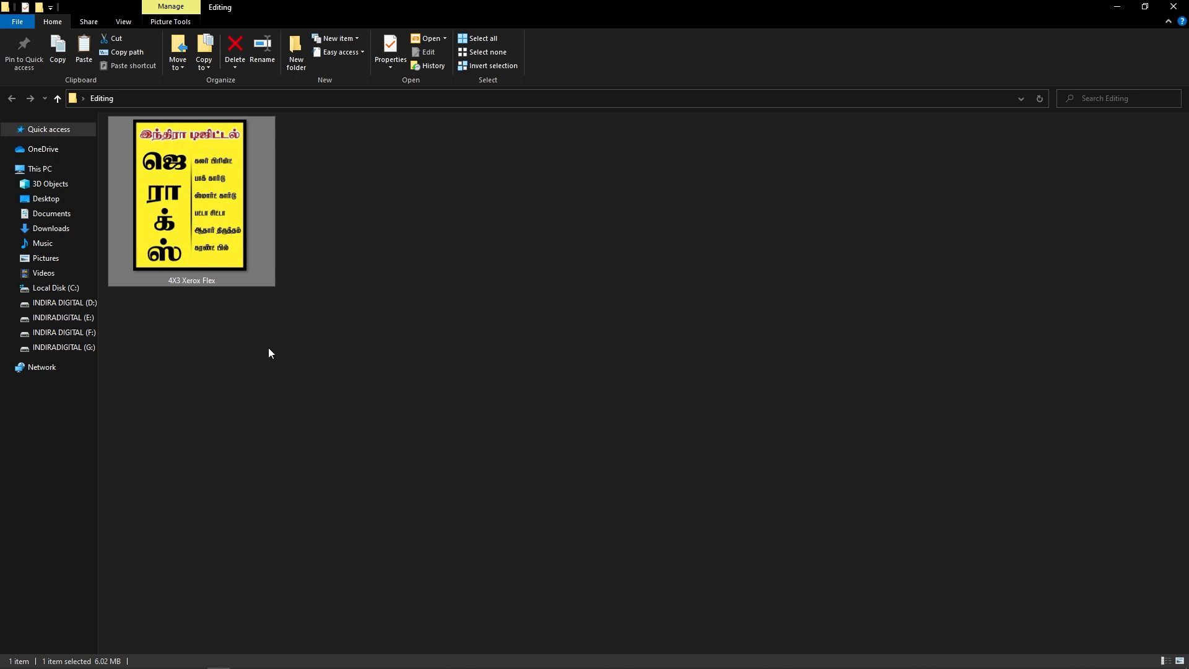
double_click(232, 245)
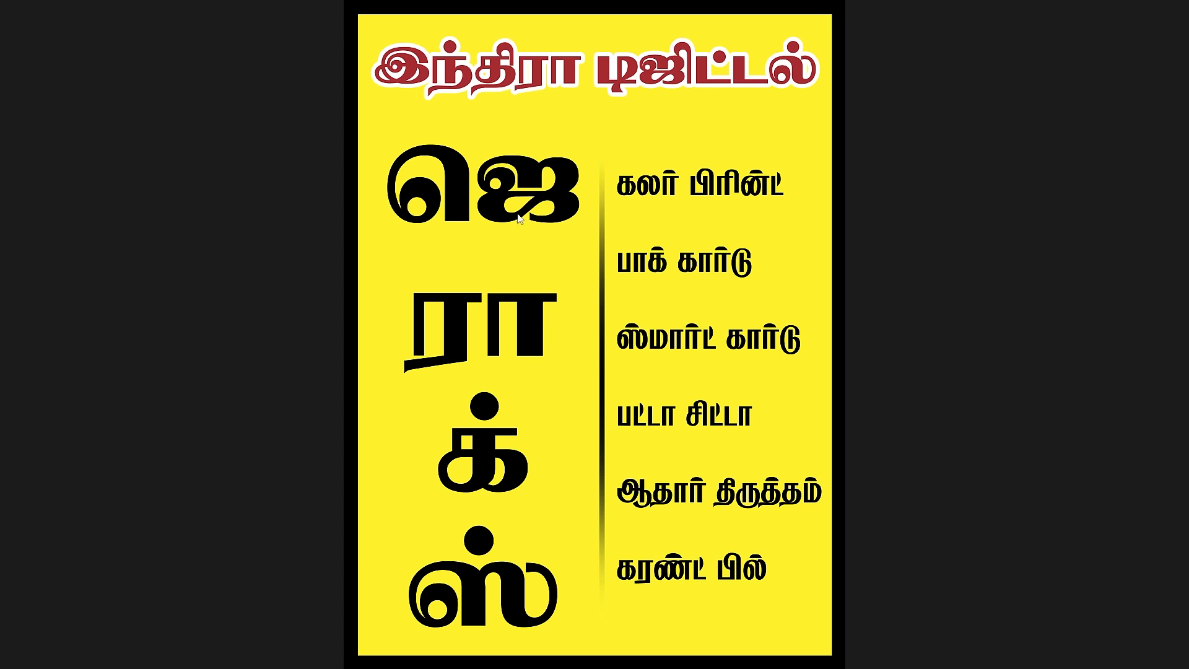
click(480, 279)
drag(801, 344, 1127, 408)
drag(680, 261, 645, 582)
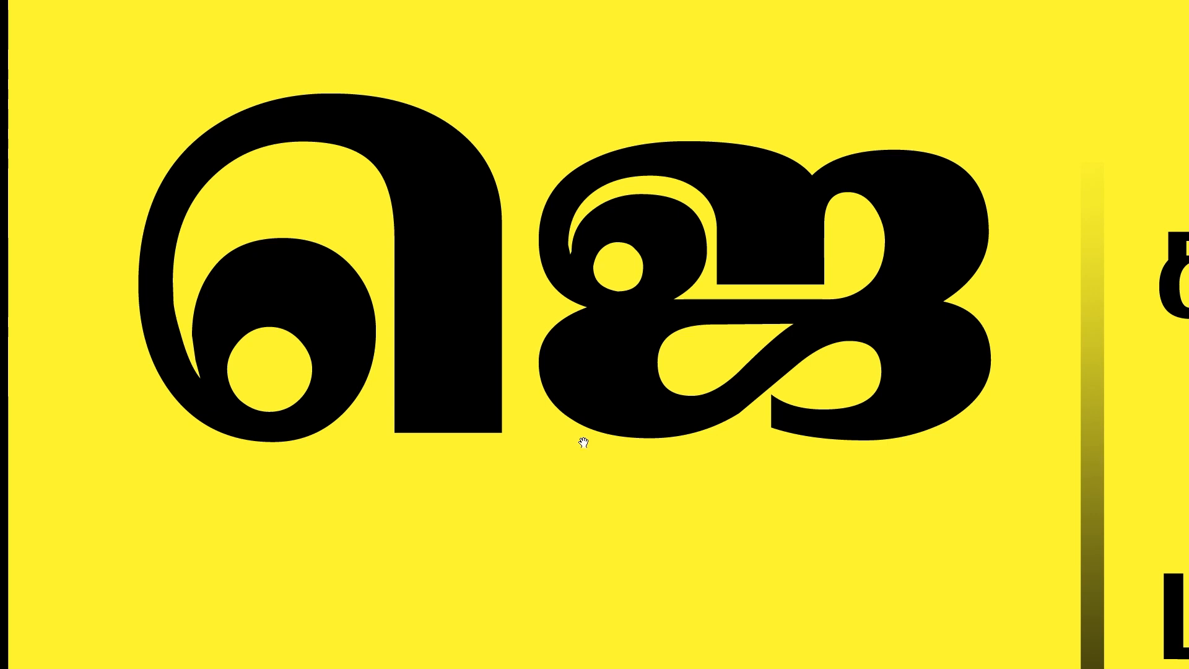
key(Escape)
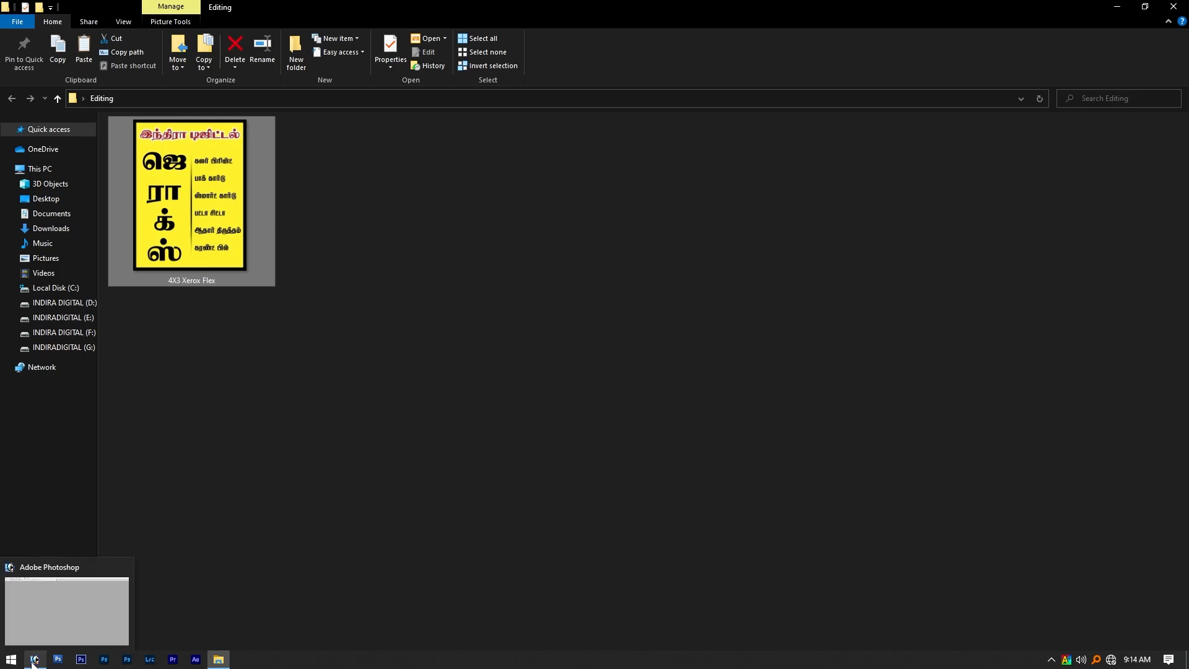
Step: Switch to Photoshop and create a new 3 x 4 inch RGB document at 1000 pixels/inch with a white background
click(34, 660)
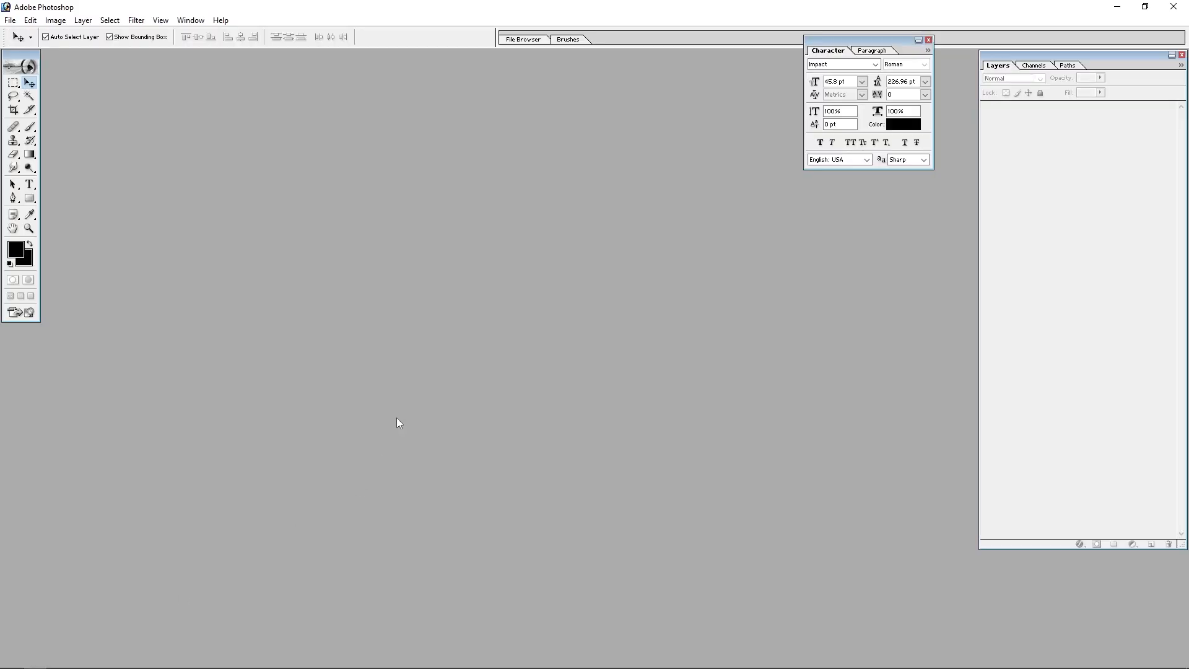
key(ctrl+n)
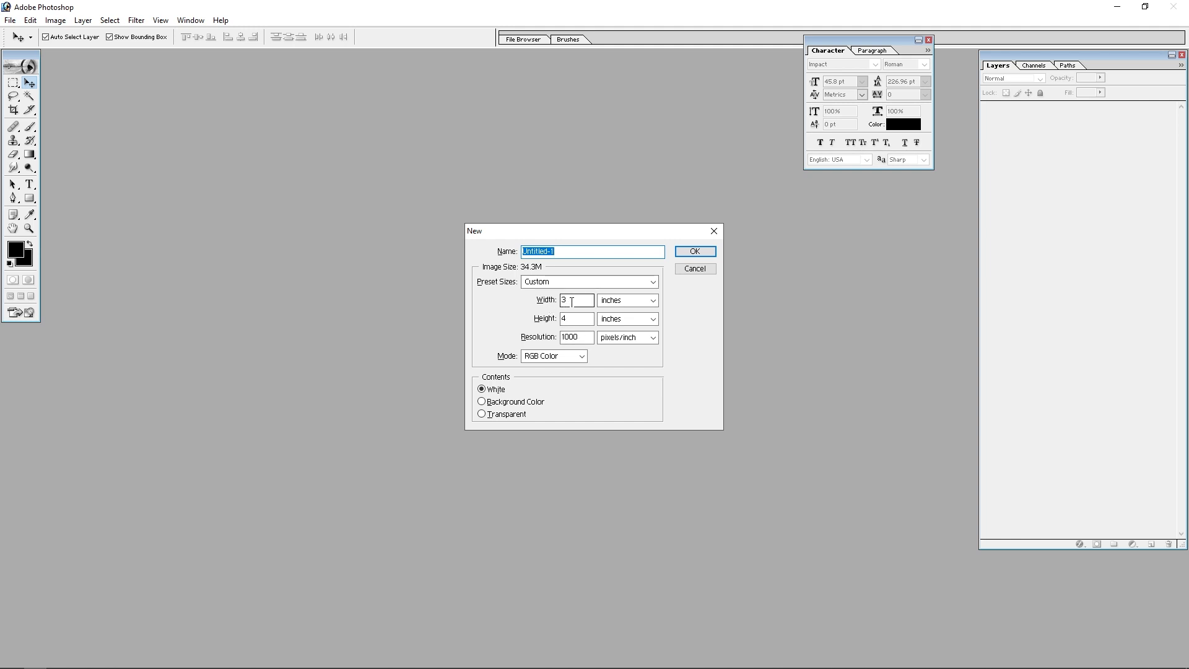
click(700, 252)
click(339, 61)
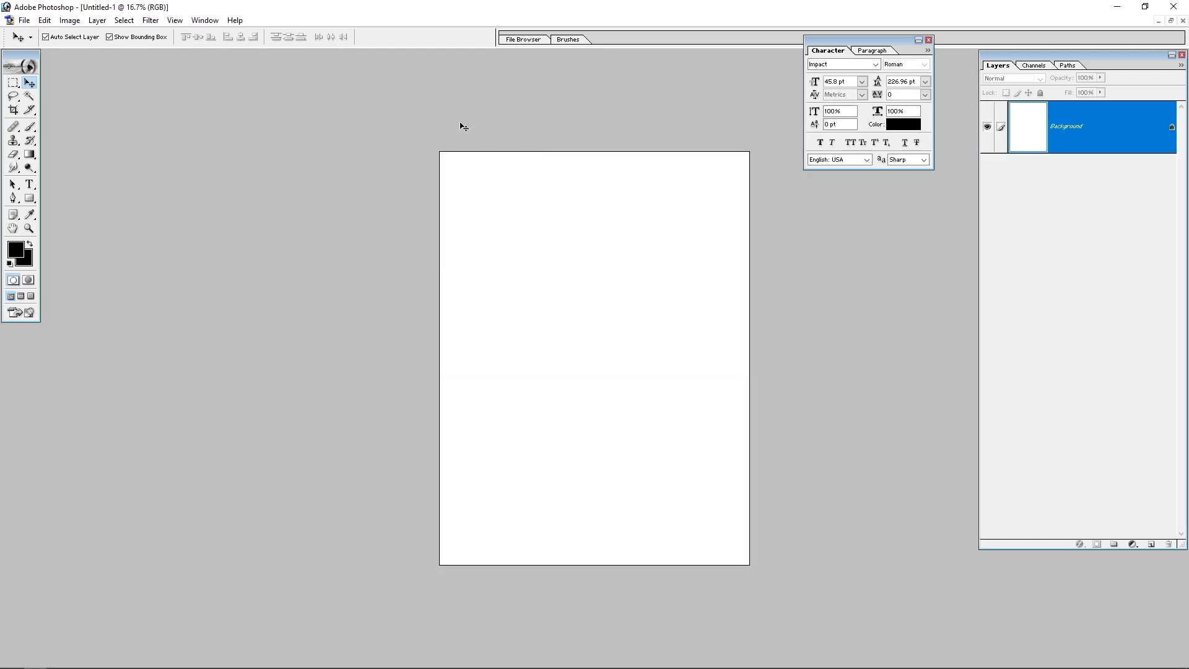
Step: Start a text layer near the top of the canvas with the font size set to 20 pt
key(alt+i)
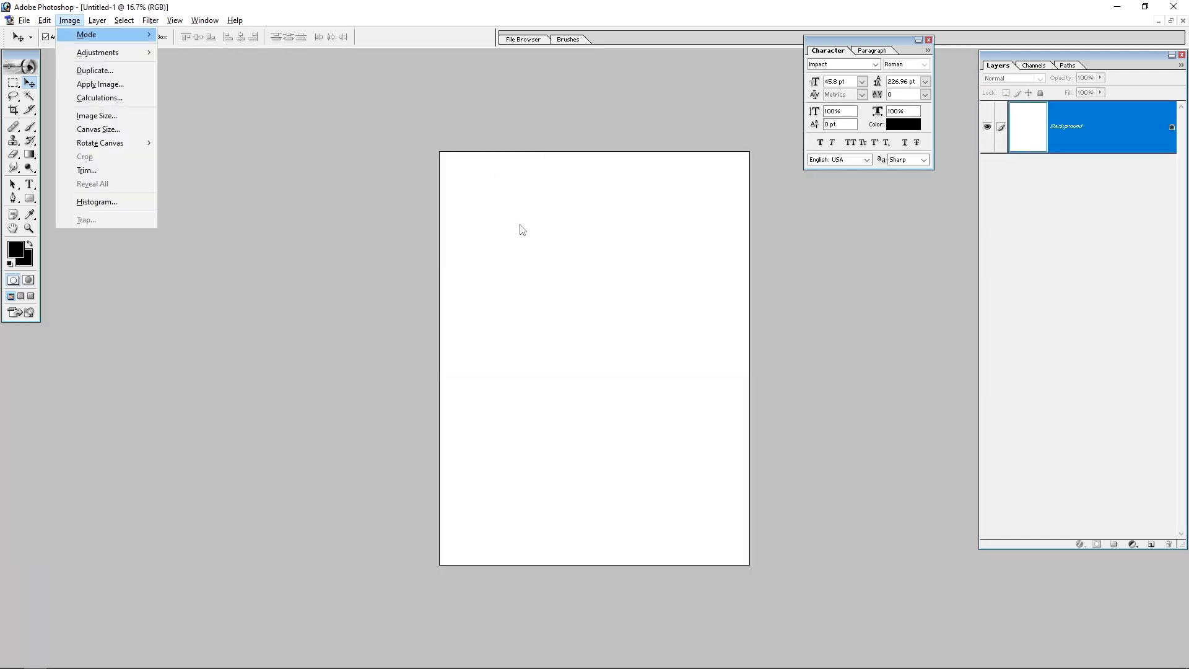
key(Escape)
key(ctrl+0)
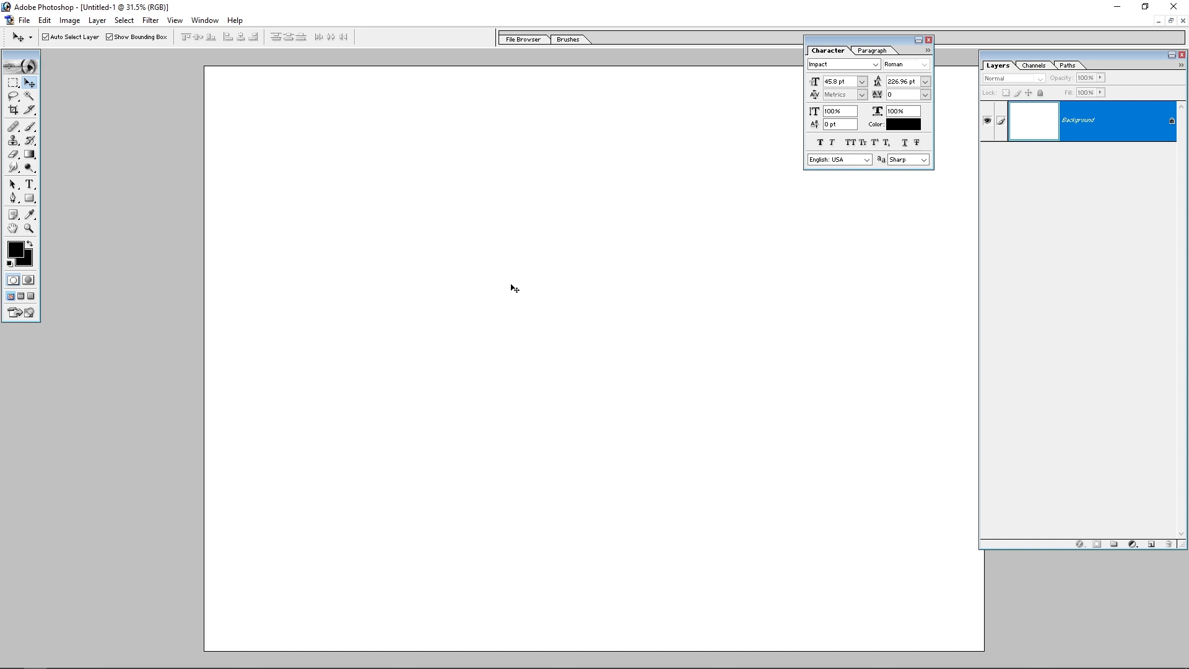
key(t)
click(350, 236)
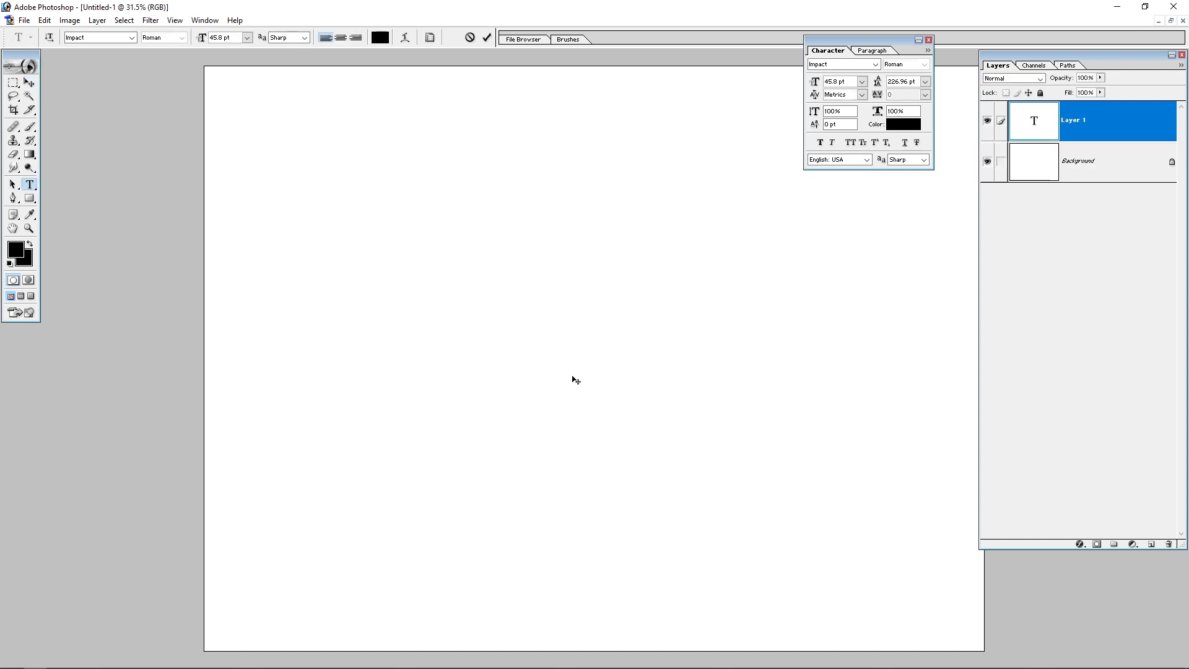
click(227, 37)
text(20)
text(4)
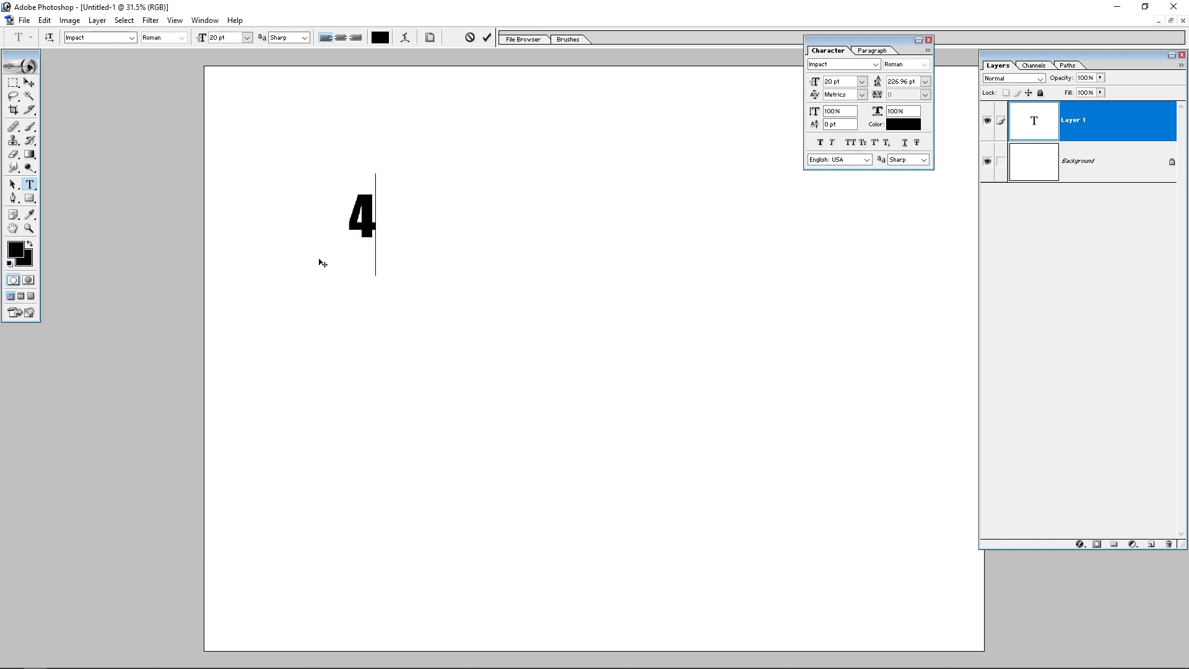
text(S)
Step: Type the heading "4 in X 3in - 500" in Impact and commit the text
key(BackSpace)
text(in )
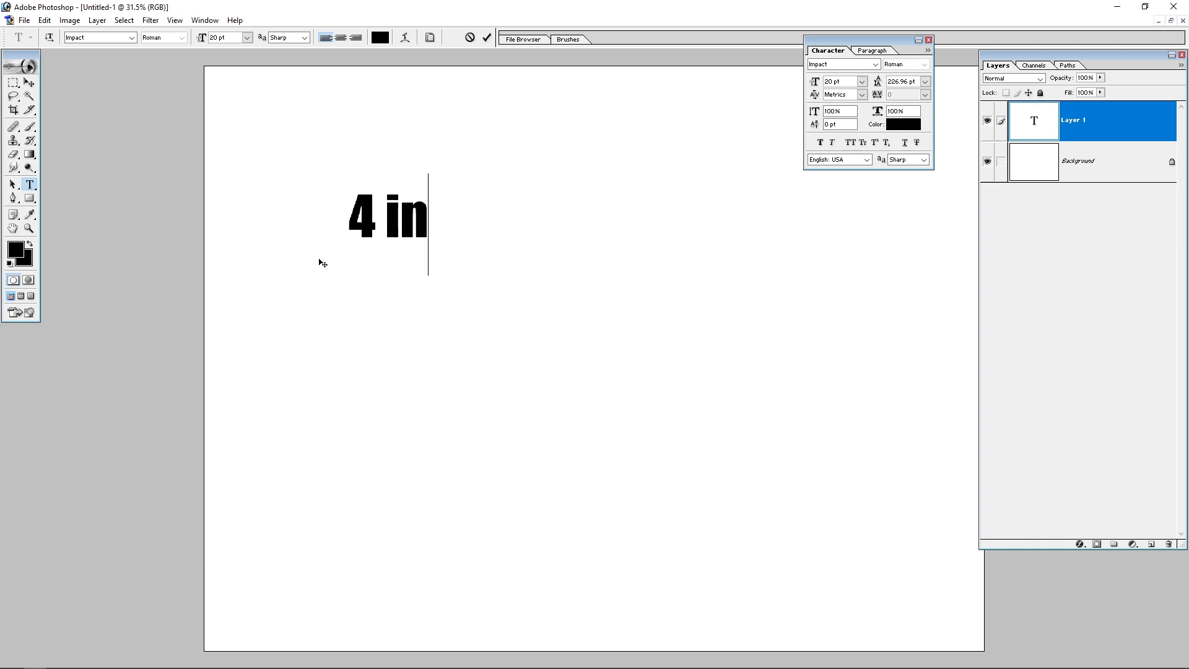
text(X 3)
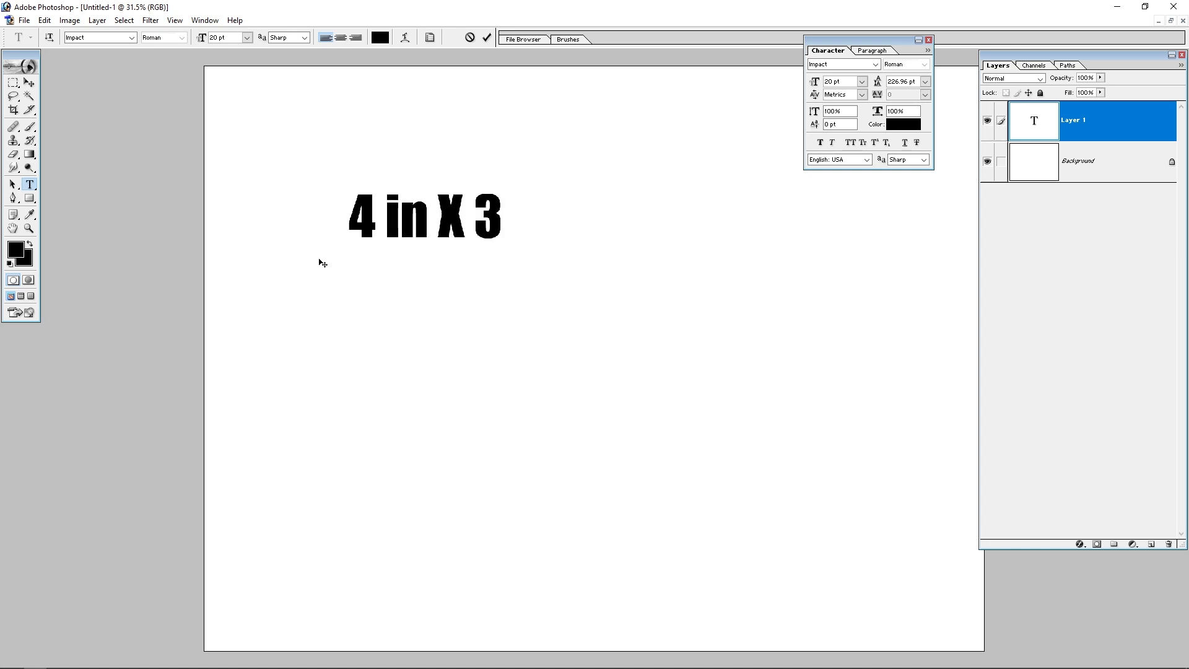
text(in - )
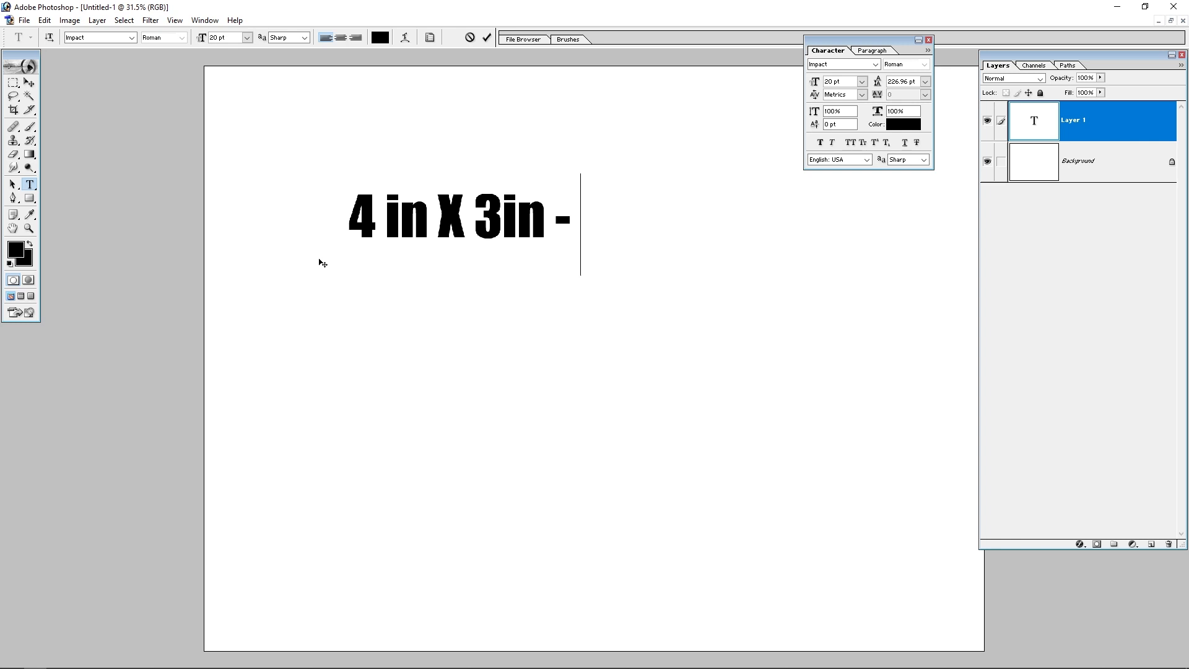
text(100)
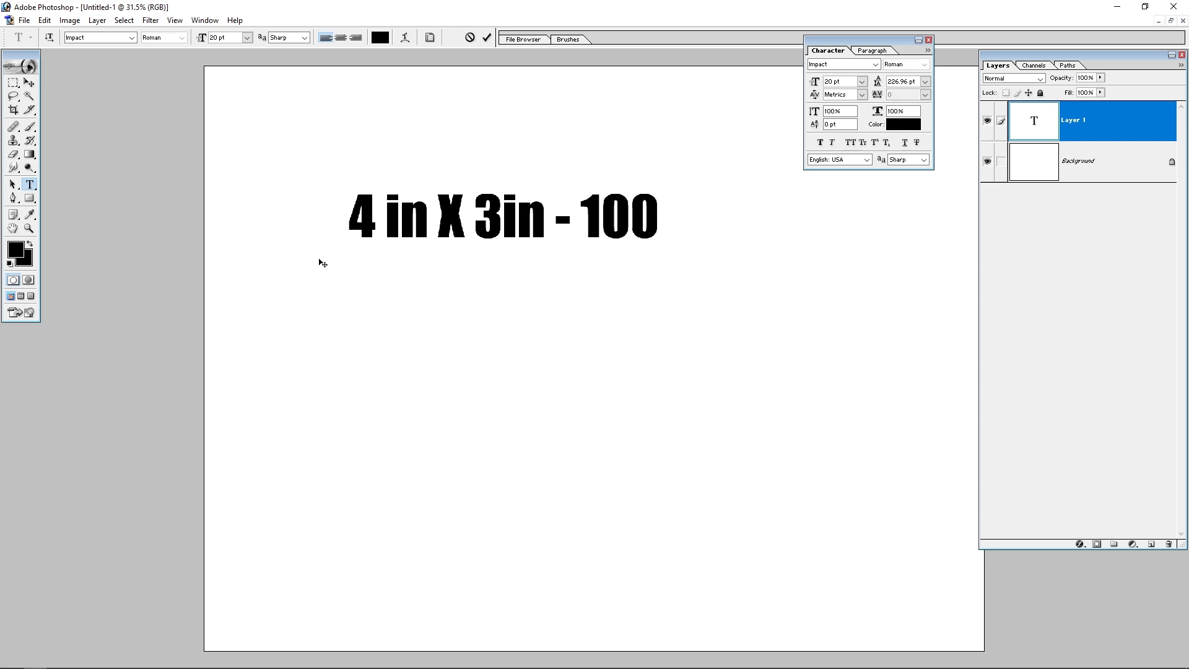
key(BackSpace)
key(BackSpace)
key(BackSpace)
text(300)
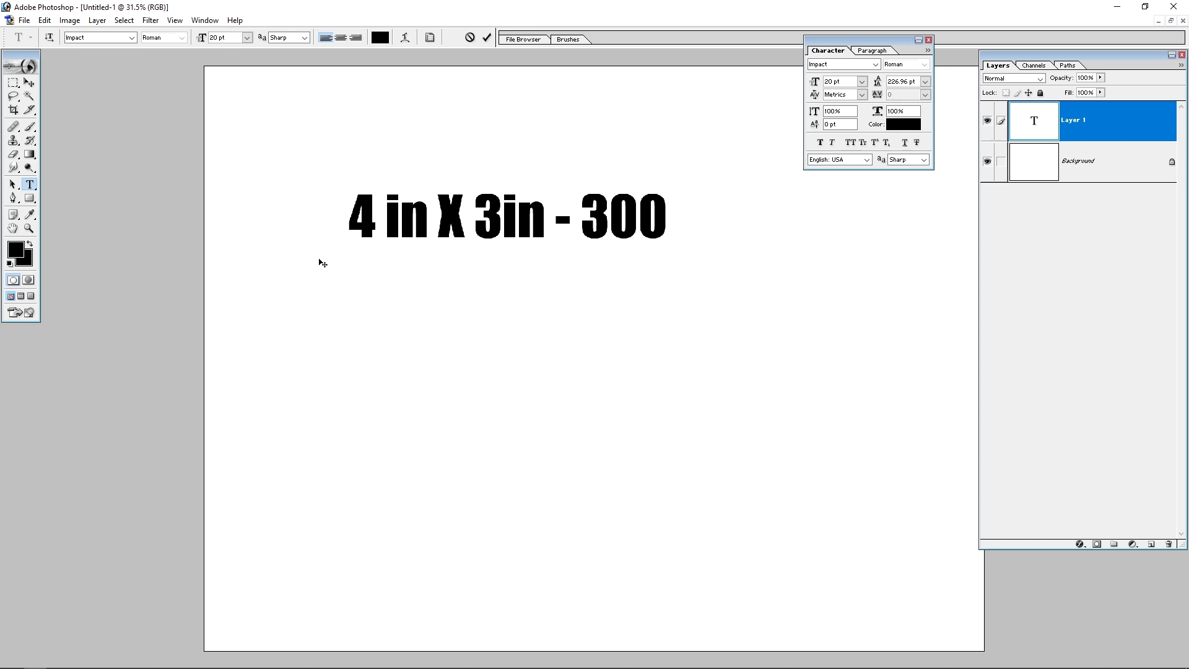
key(Left)
key(Delete)
key(BackSpace)
key(BackSpace)
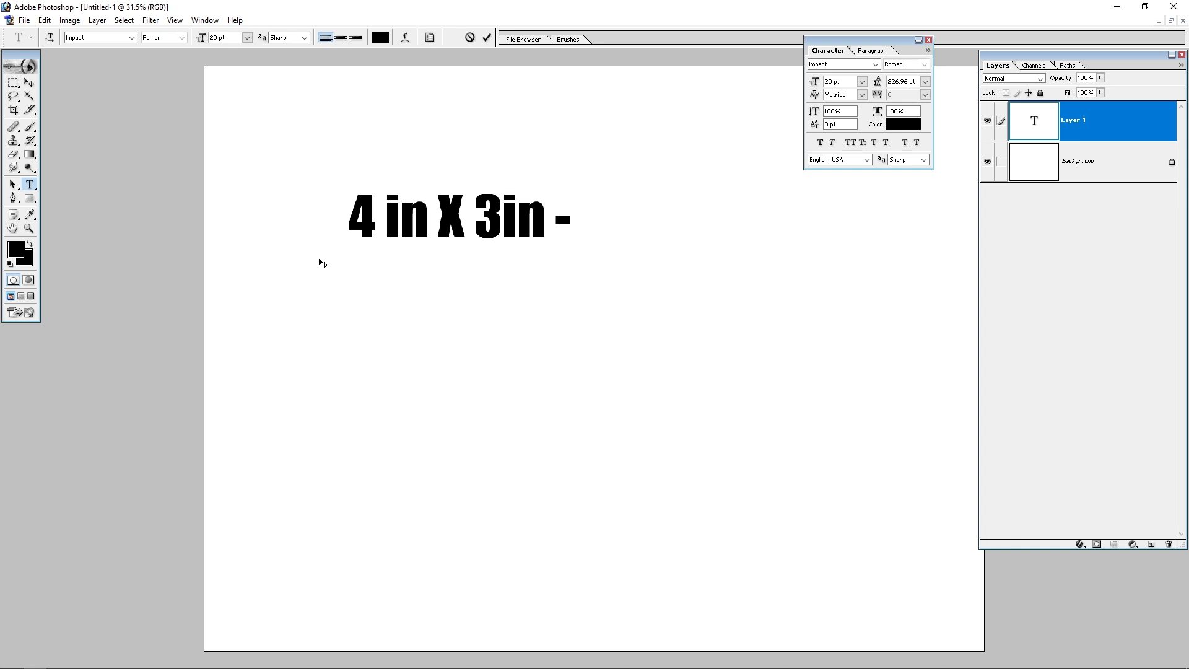
text(500)
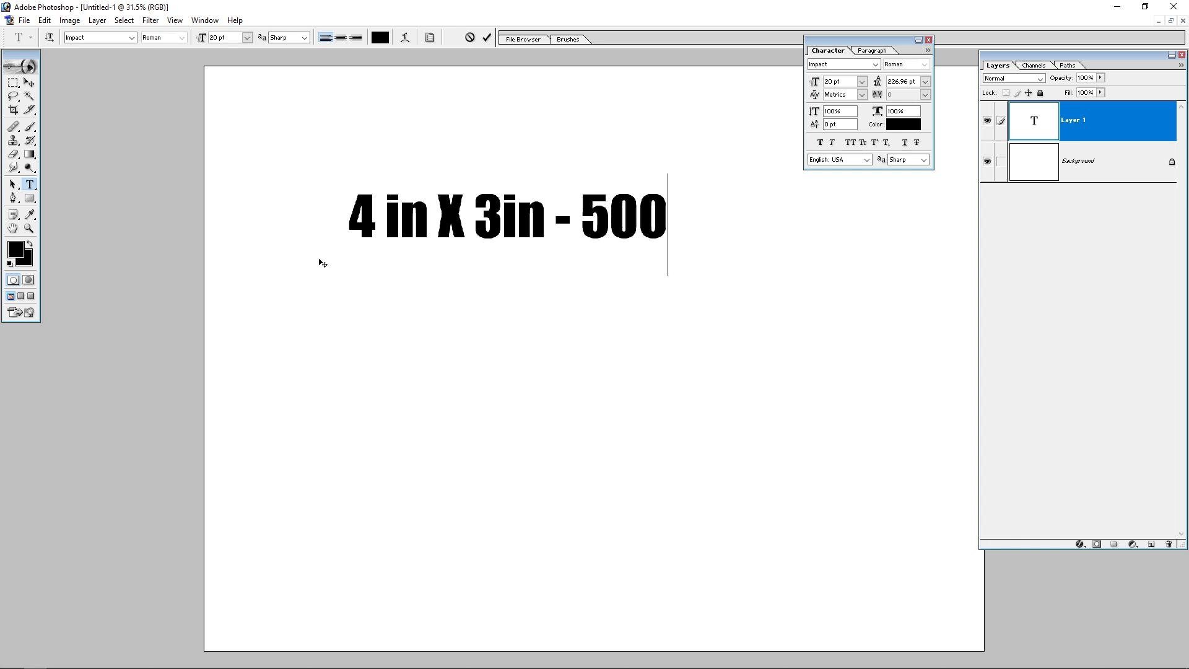
key(ctrl+Return)
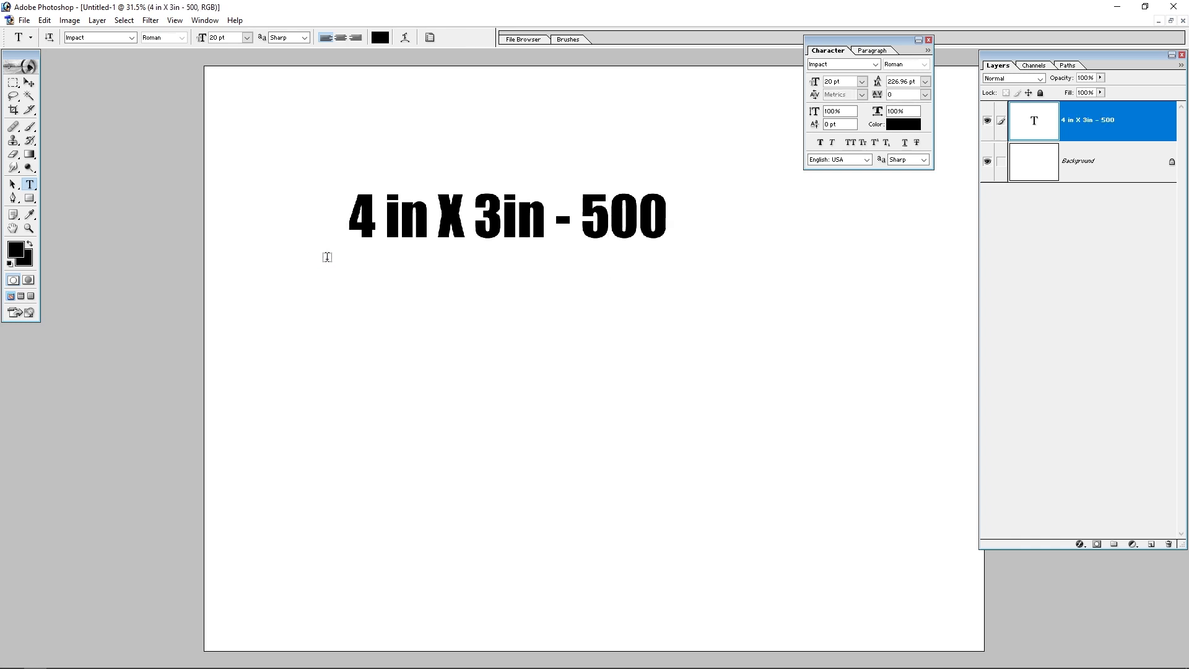
Step: Scale the heading text up to about 129% from its corner
click(28, 83)
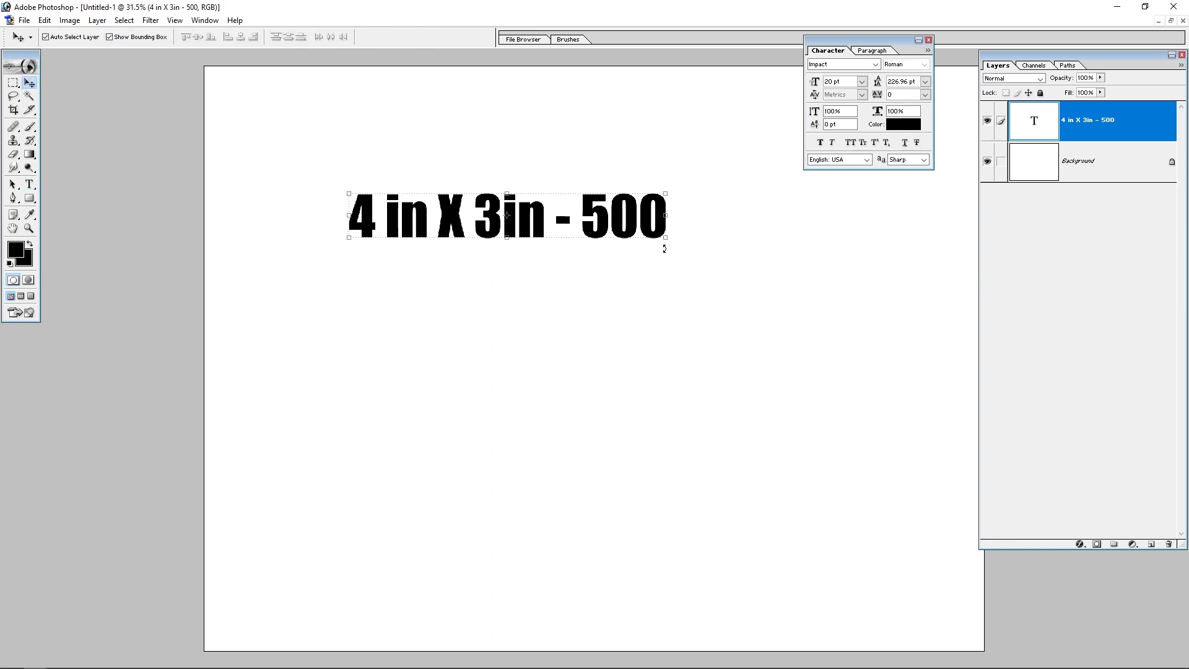
drag(665, 237, 689, 198)
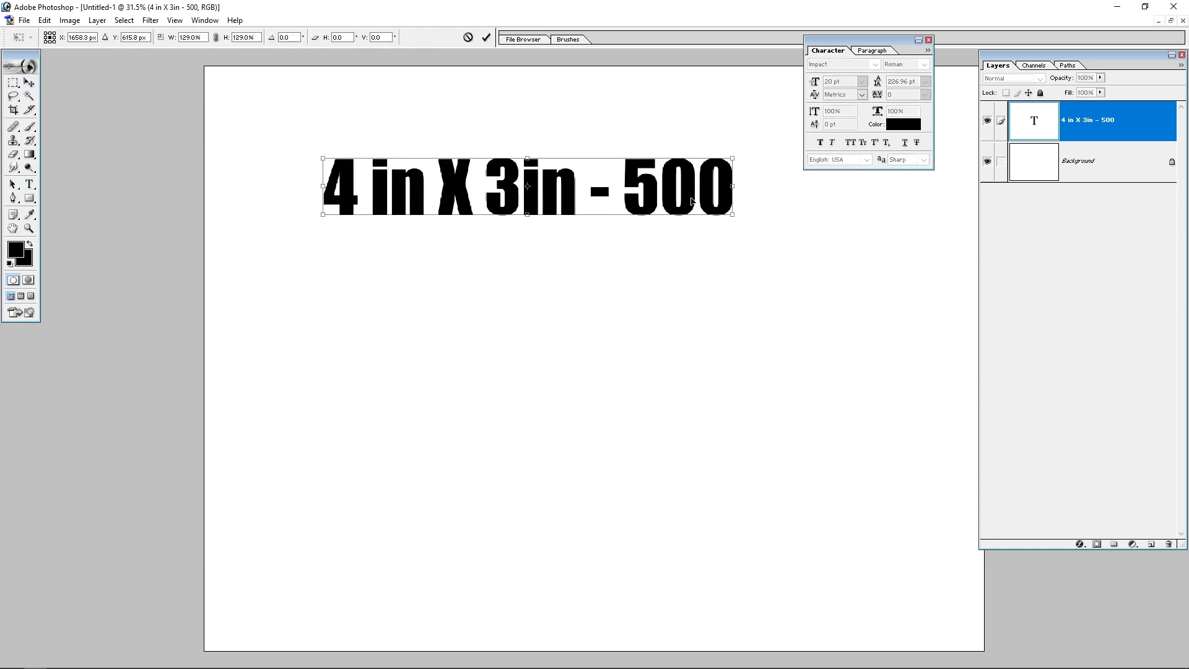
key(Return)
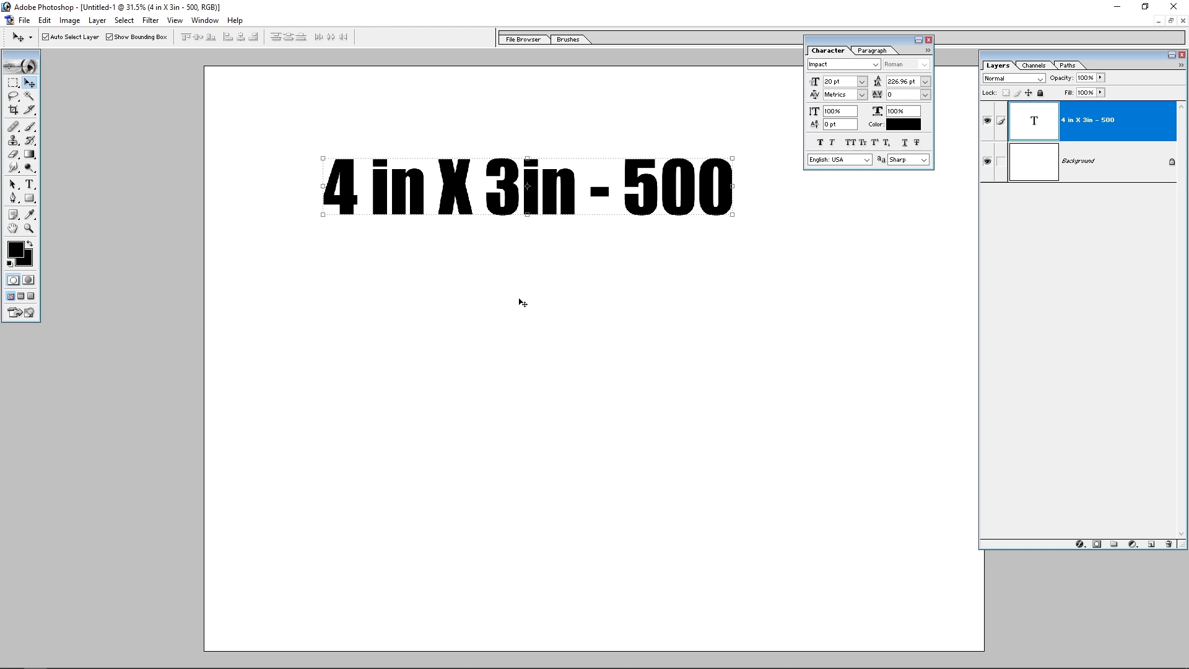
Step: Start a second text layer below the heading beginning with "1 "
key(t)
click(363, 374)
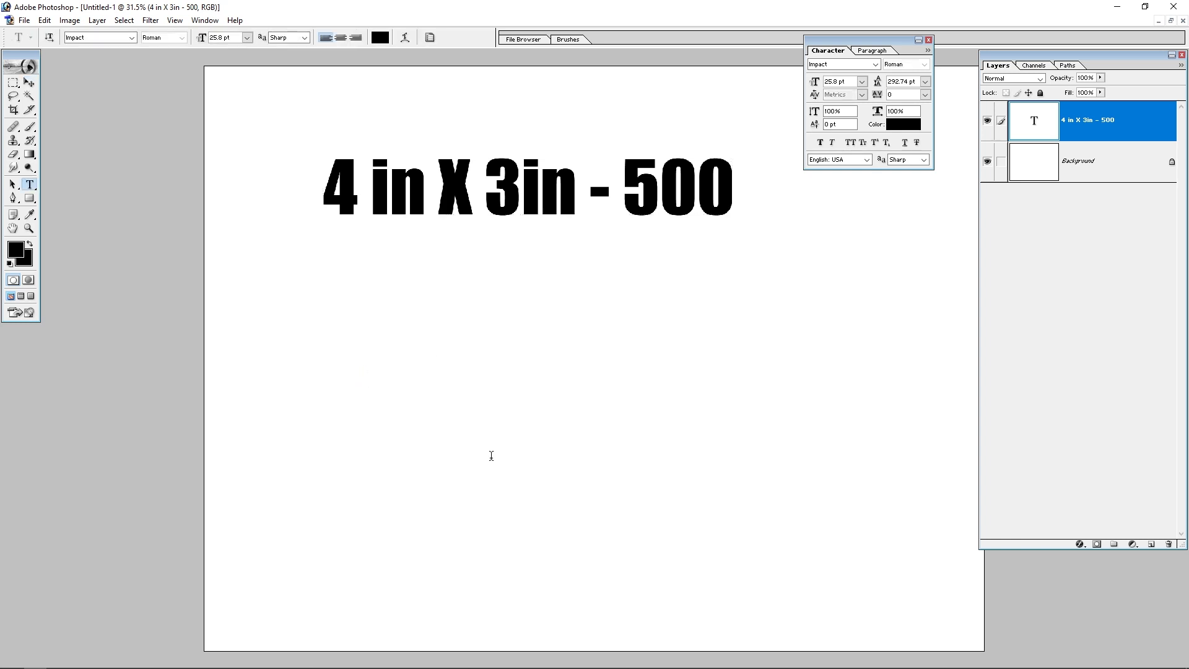
text(1 )
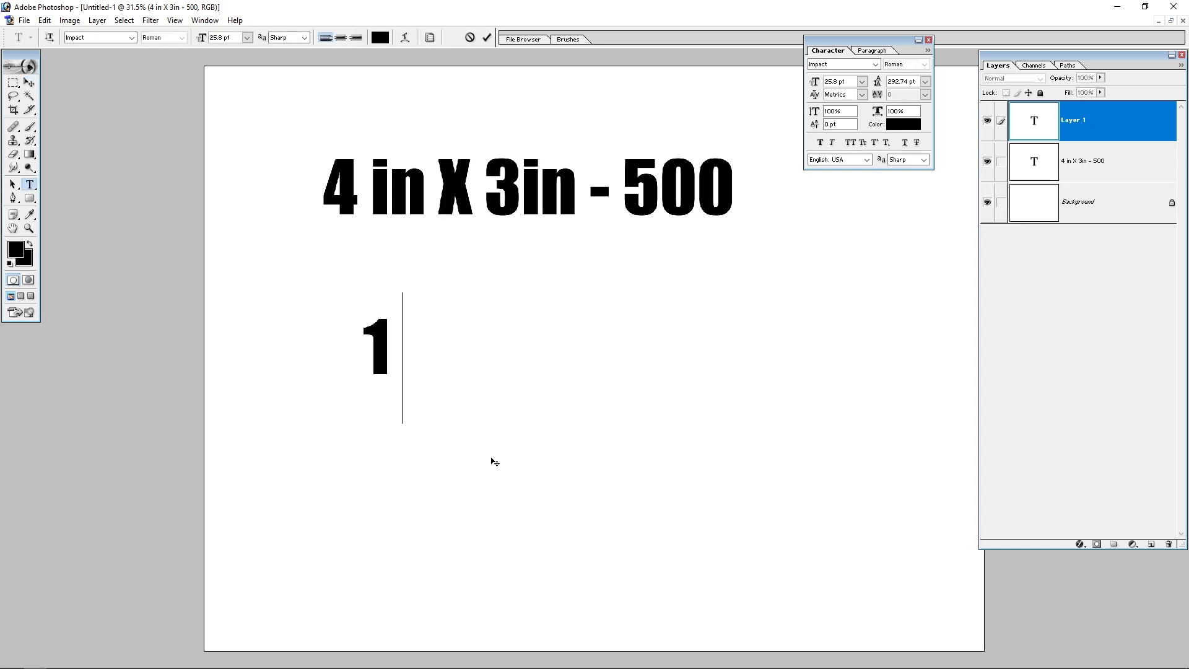
text(Frr)
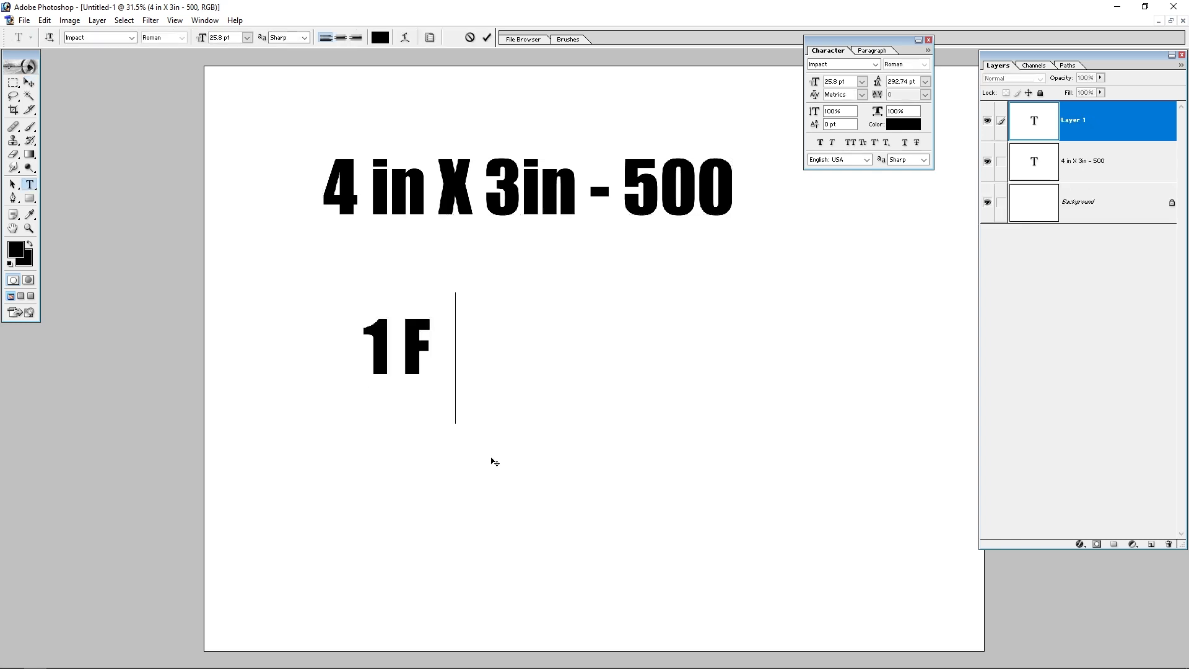
key(BackSpace)
key(BackSpace)
key(BackSpace)
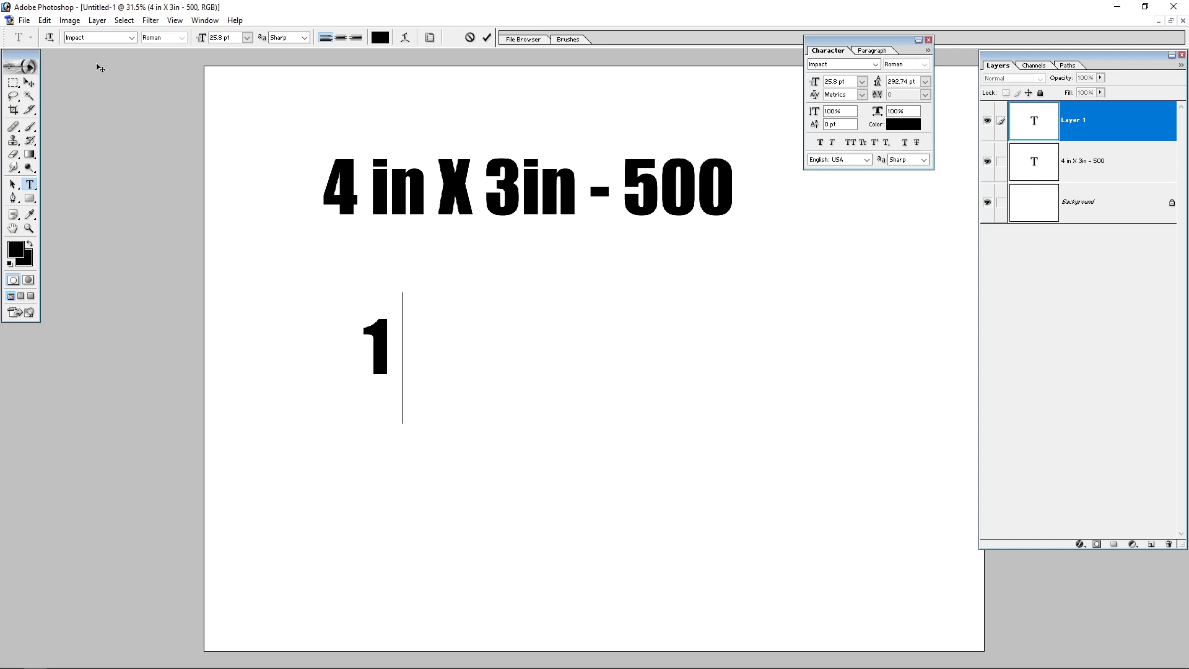
Step: Set the font for the second line to SR-Tamil001
click(120, 39)
click(117, 39)
double_click(116, 39)
text(SR-Tamil001)
key(Return)
Step: Complete the second line as "1 அடி - 12 இங்" and commit the text
text(அழ)
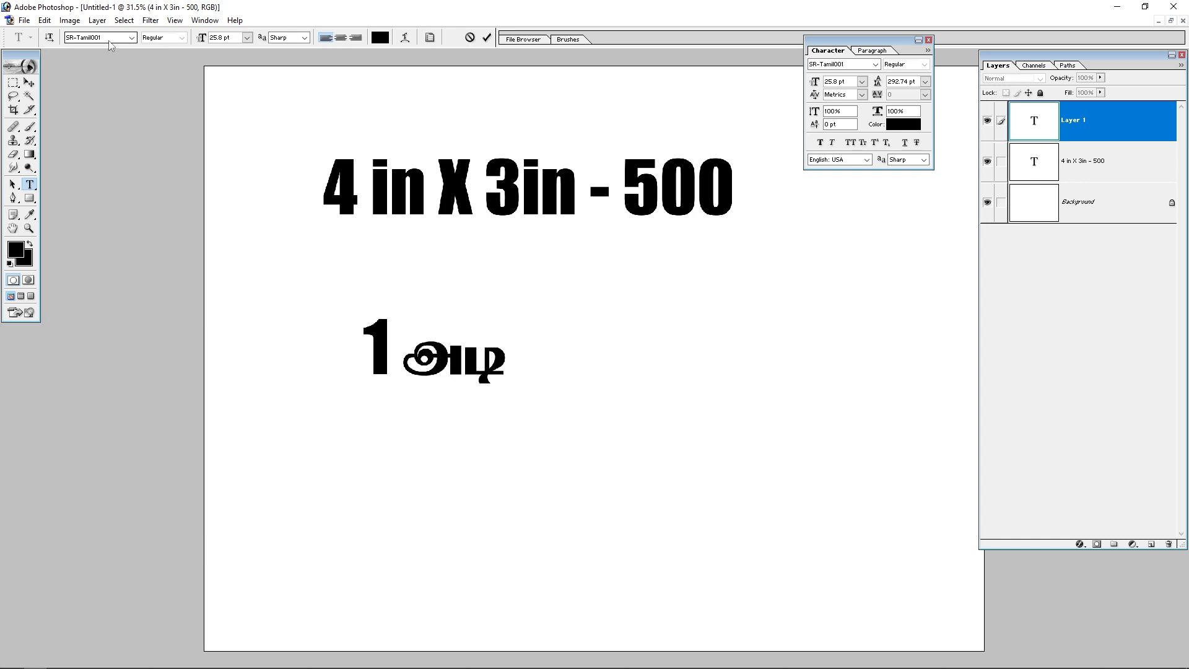
text( - 12)
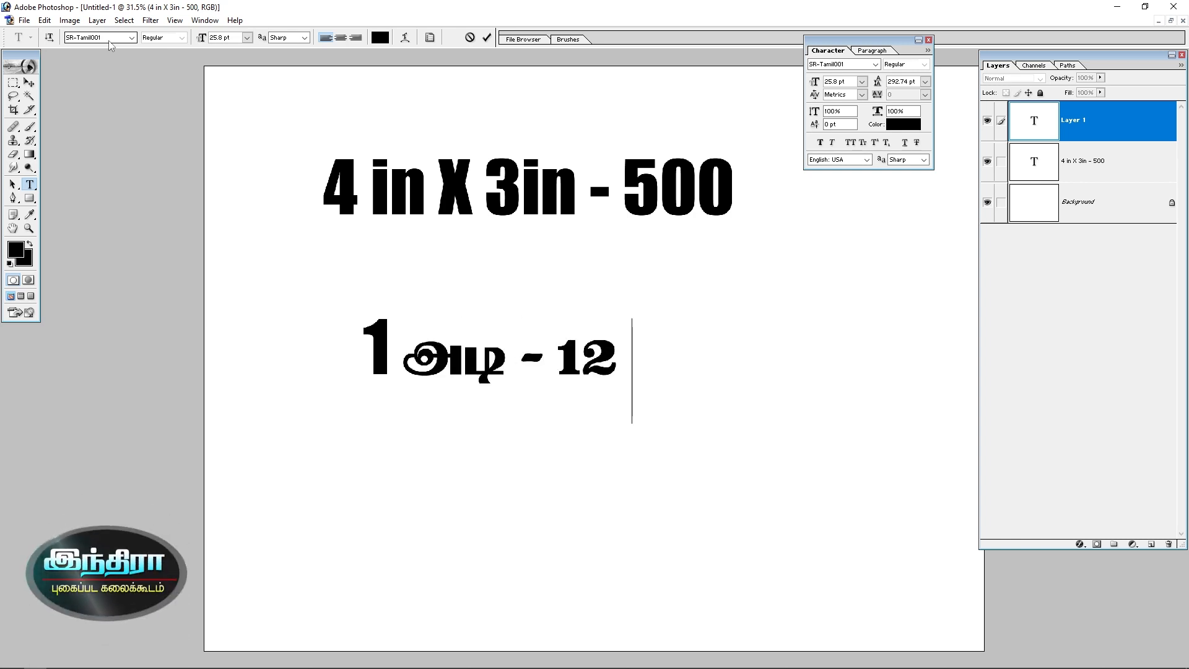
text( இ)
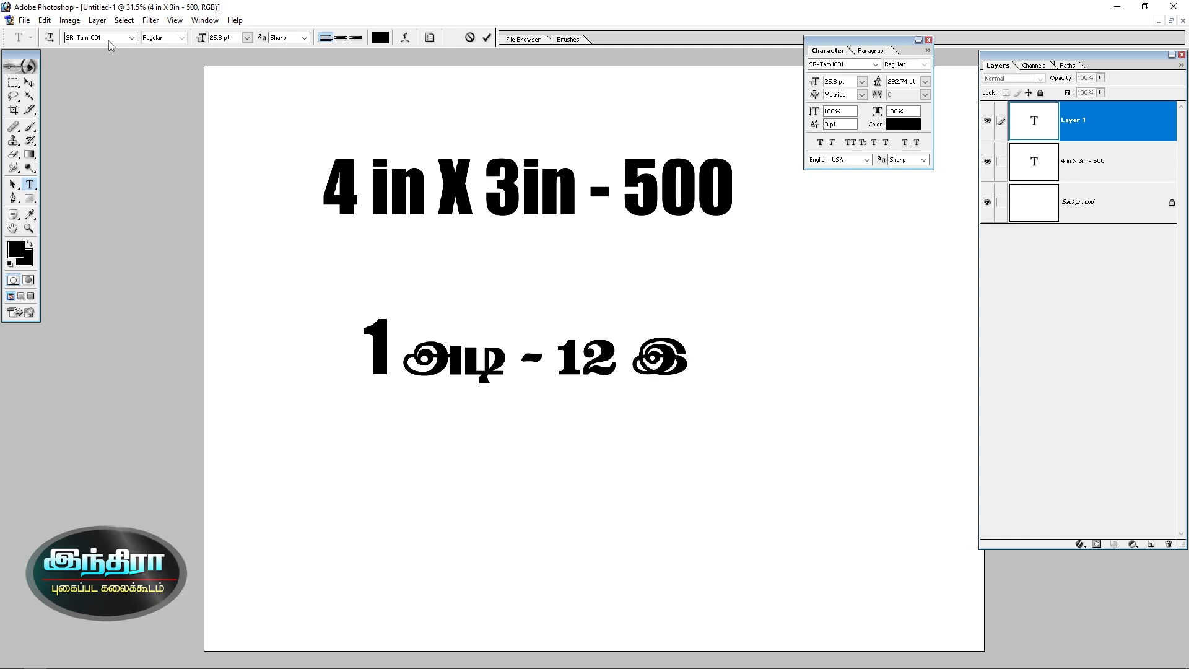
text(ங்)
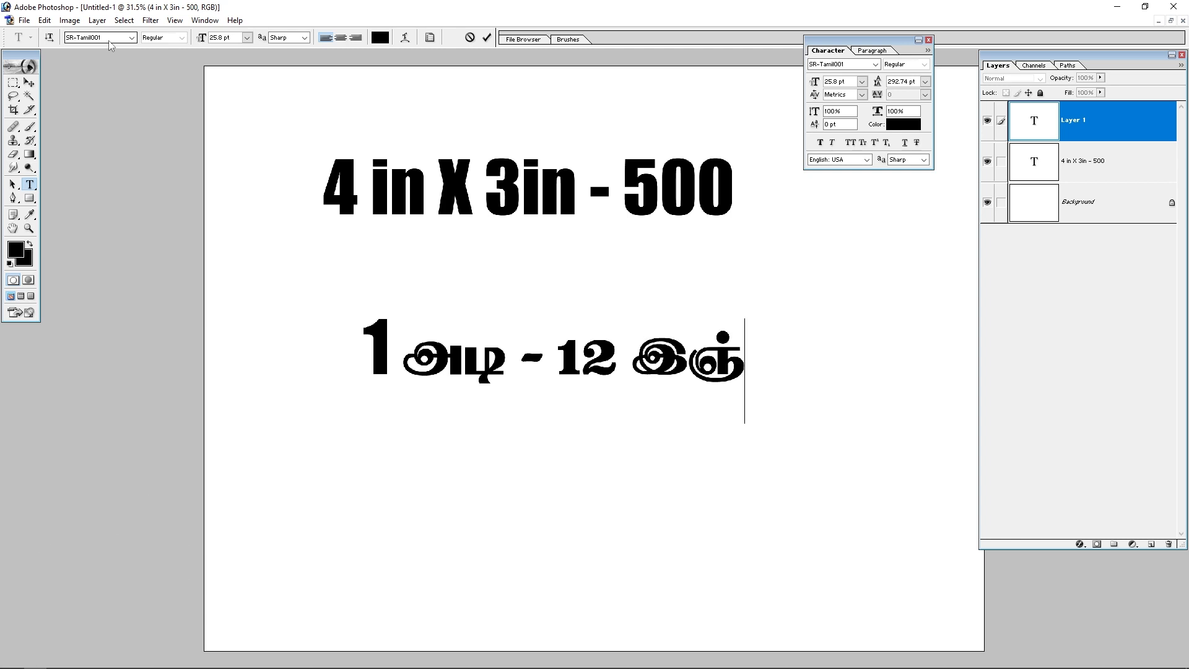
click(29, 82)
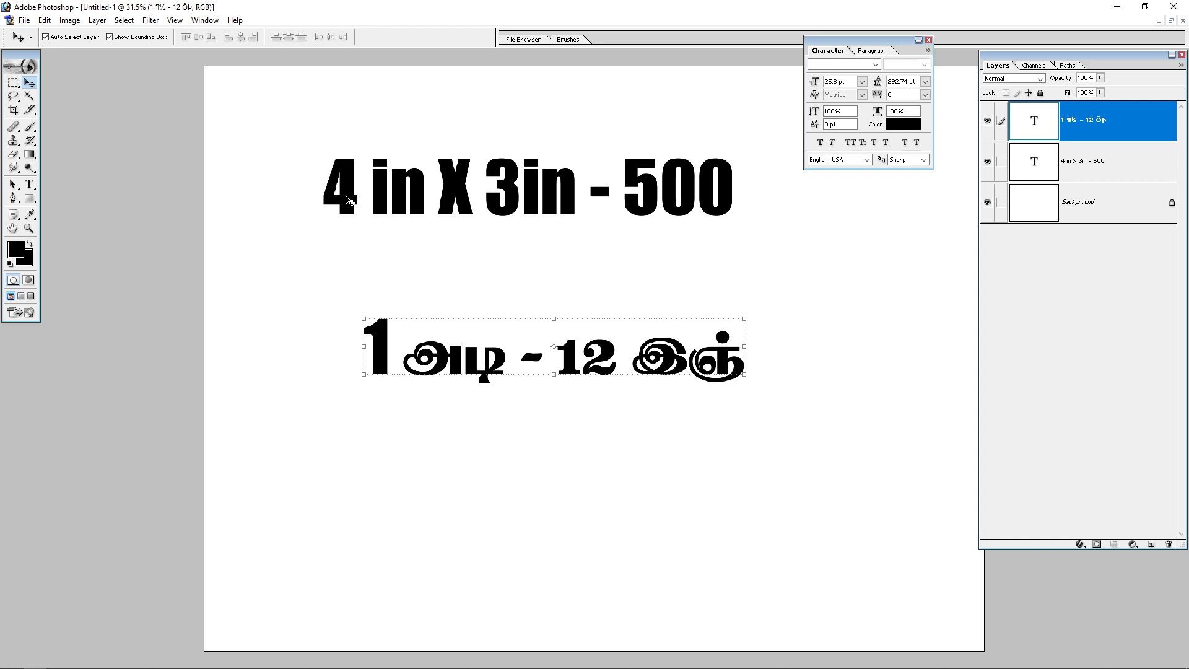
Step: Move the second text line up closer to the heading
key(1)
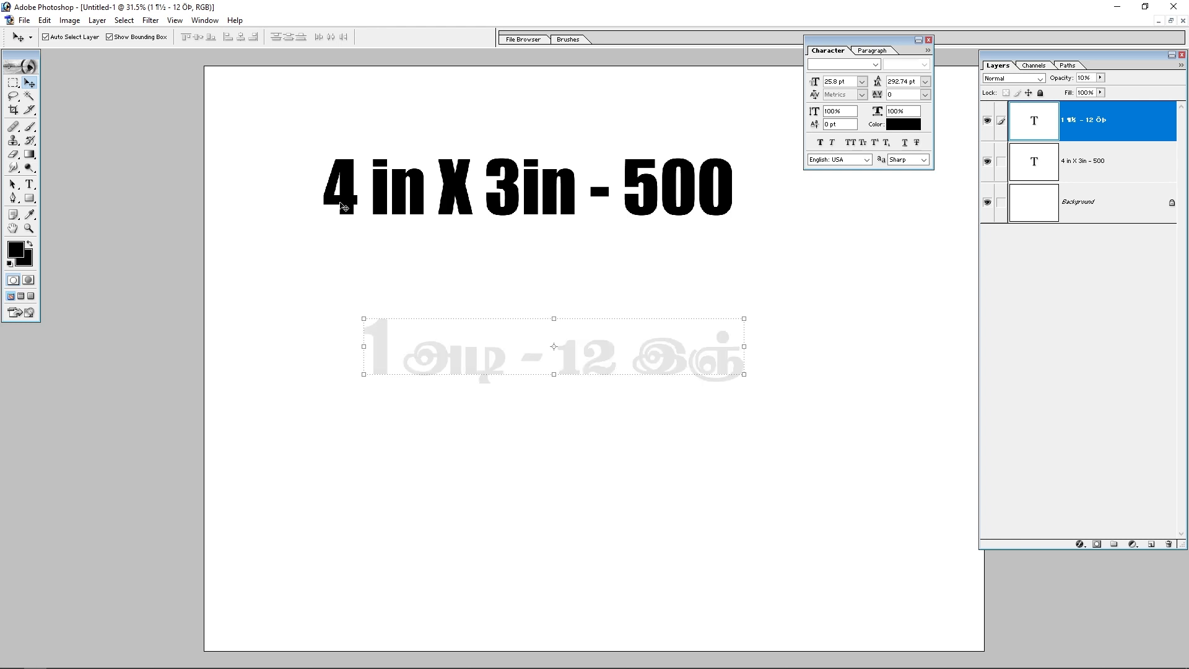
key(0)
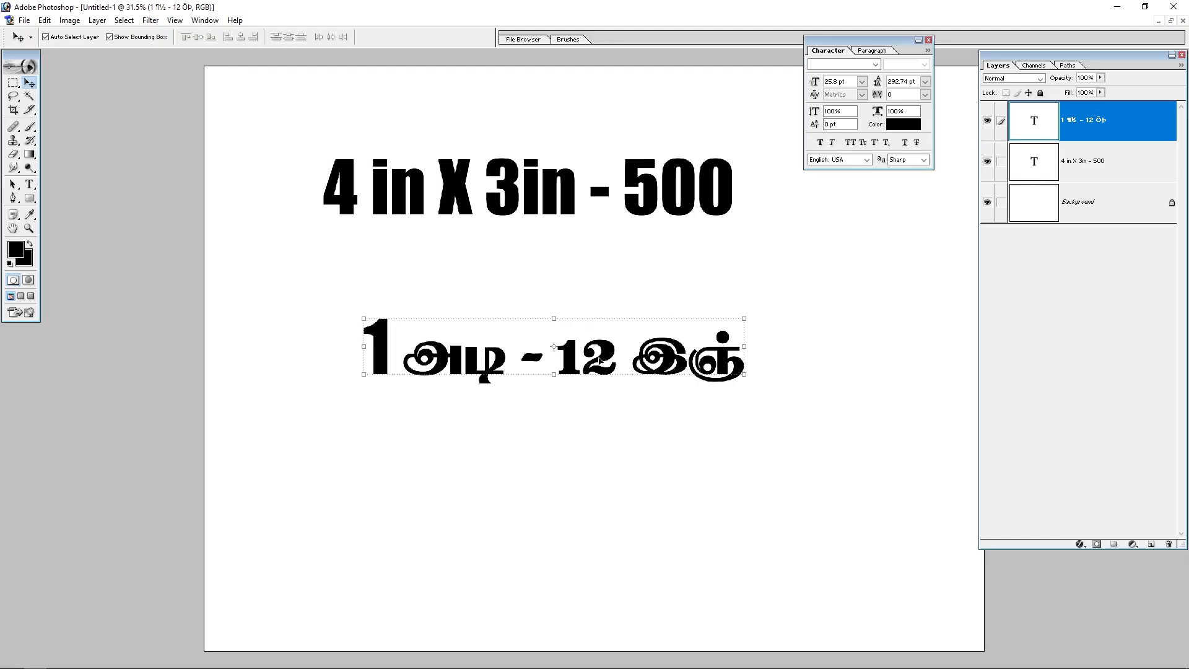
drag(599, 358, 590, 322)
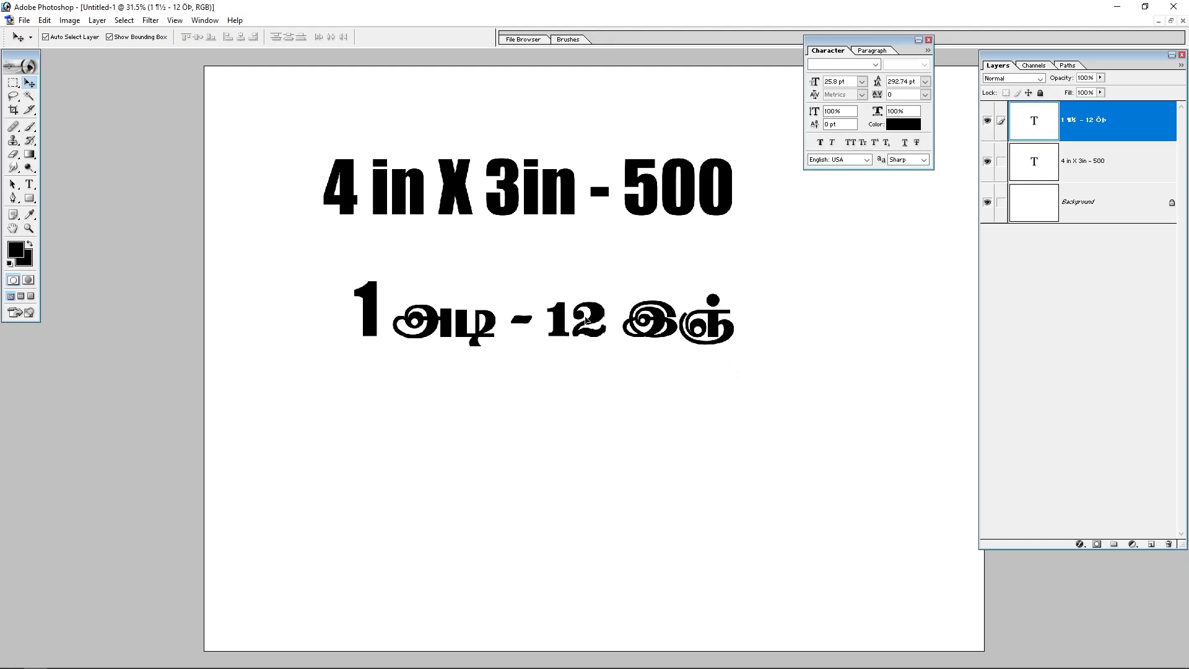
Step: Open Calculator and compute 4 × 12
click(538, 454)
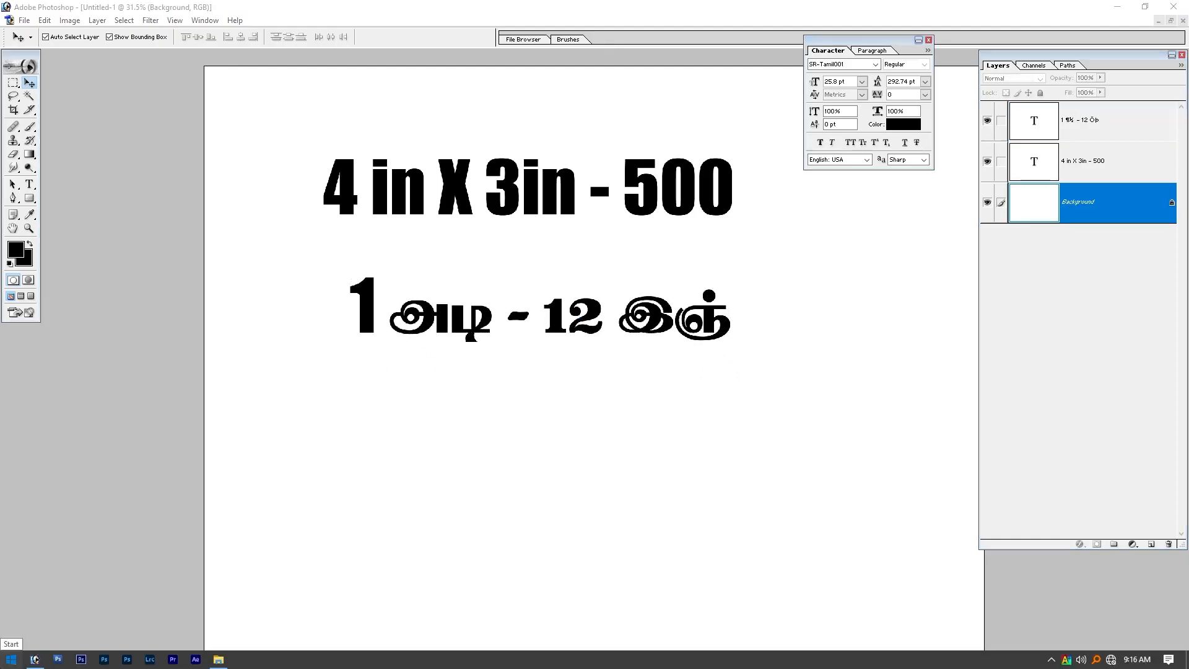
click(11, 659)
text(cal)
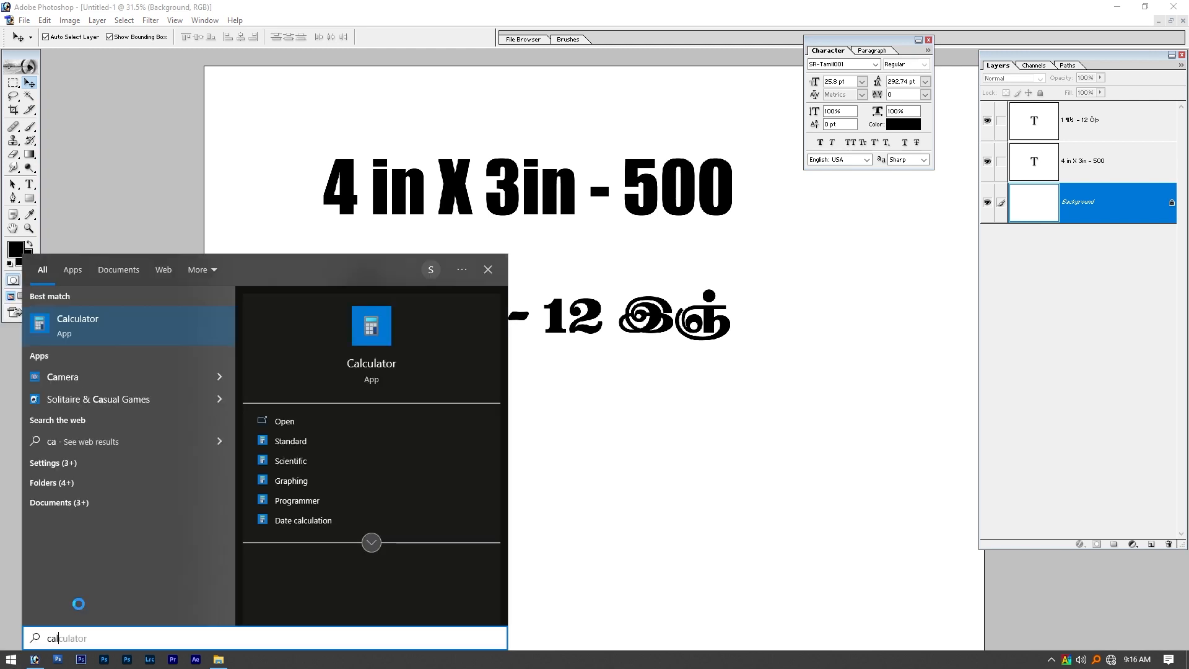
key(Return)
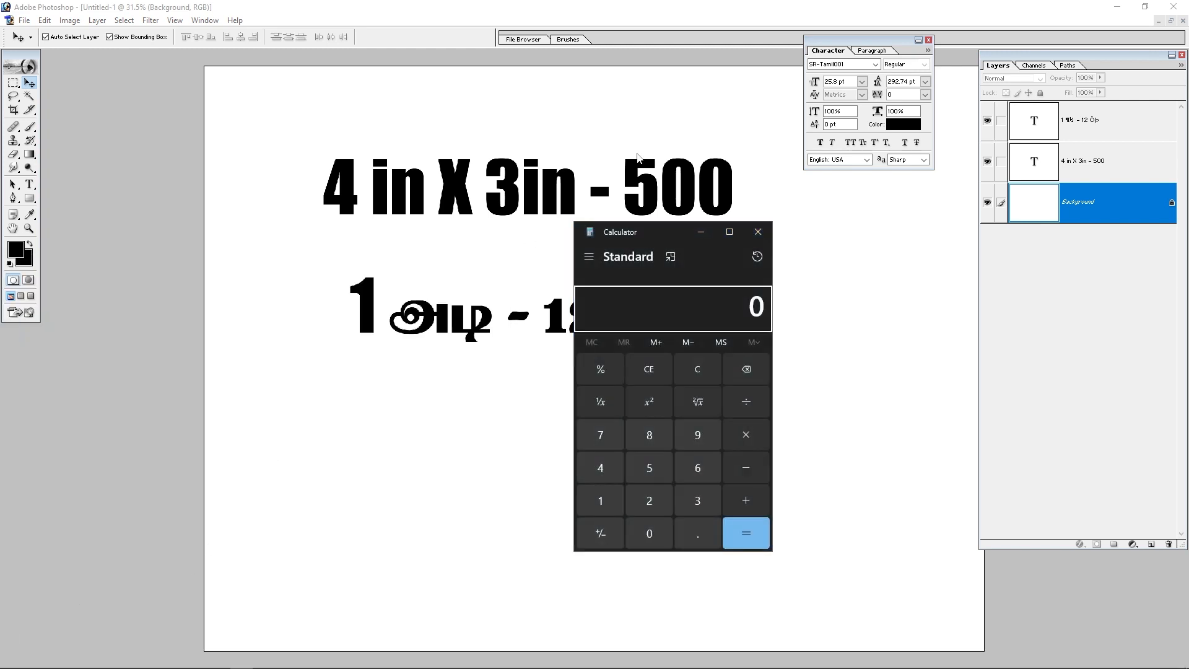
drag(675, 228, 887, 252)
text(4)
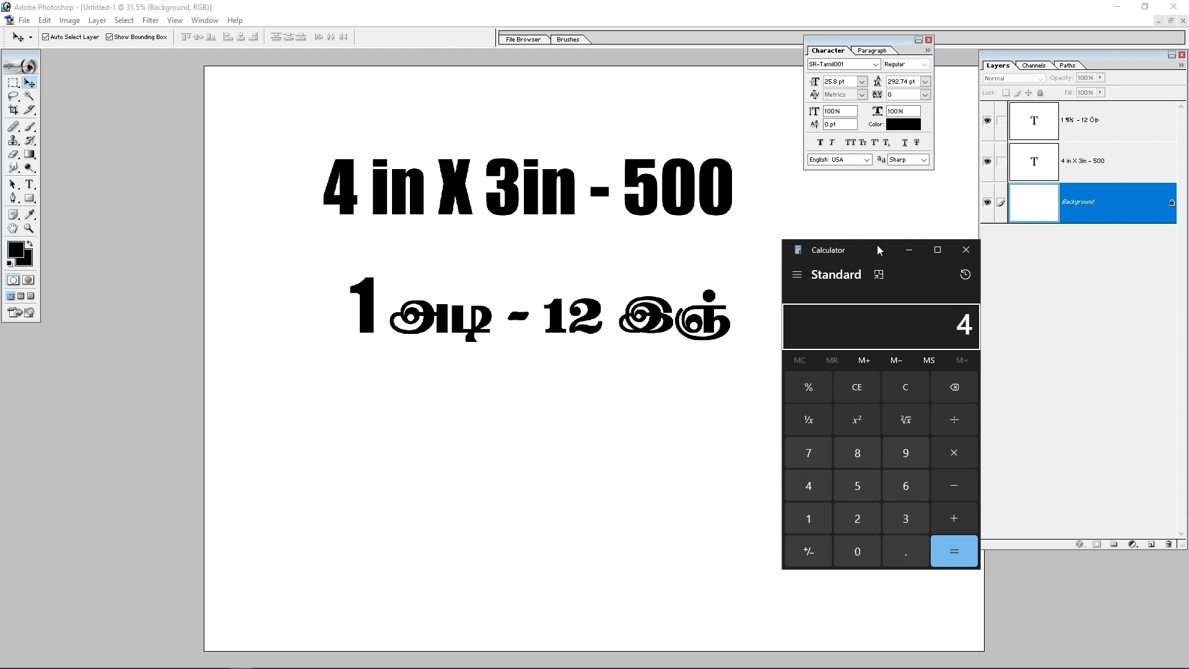
text(12)
click(970, 542)
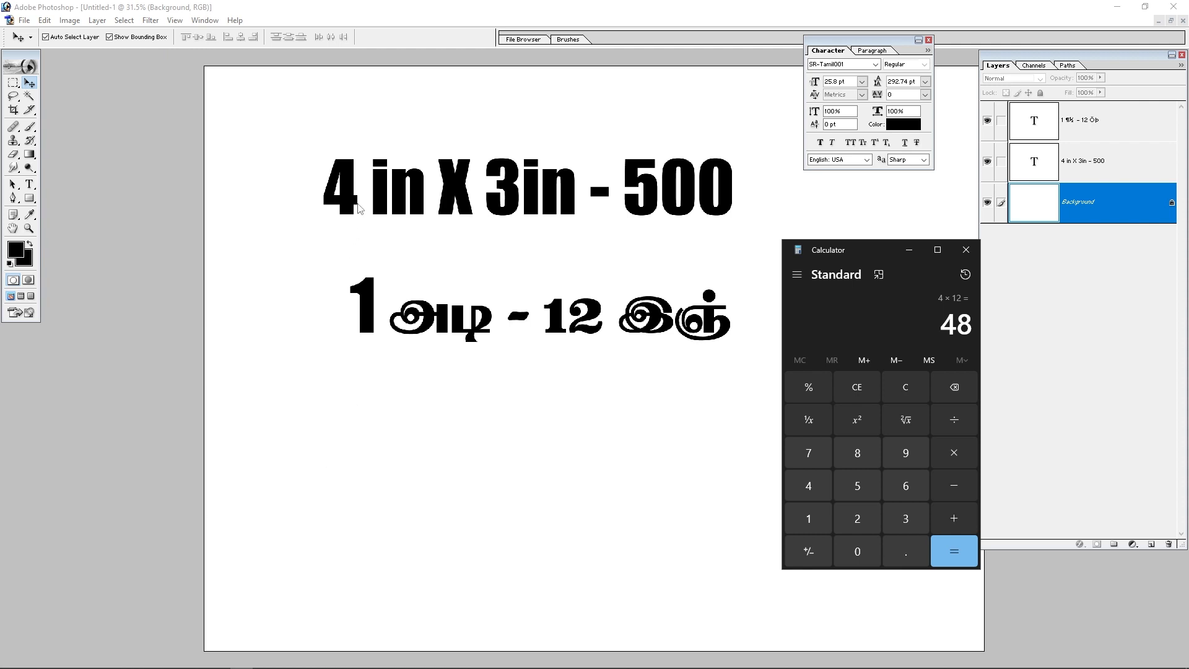
Step: Duplicate the heading text line and move the copy down near the bottom of the label
click(330, 464)
drag(430, 180, 429, 477)
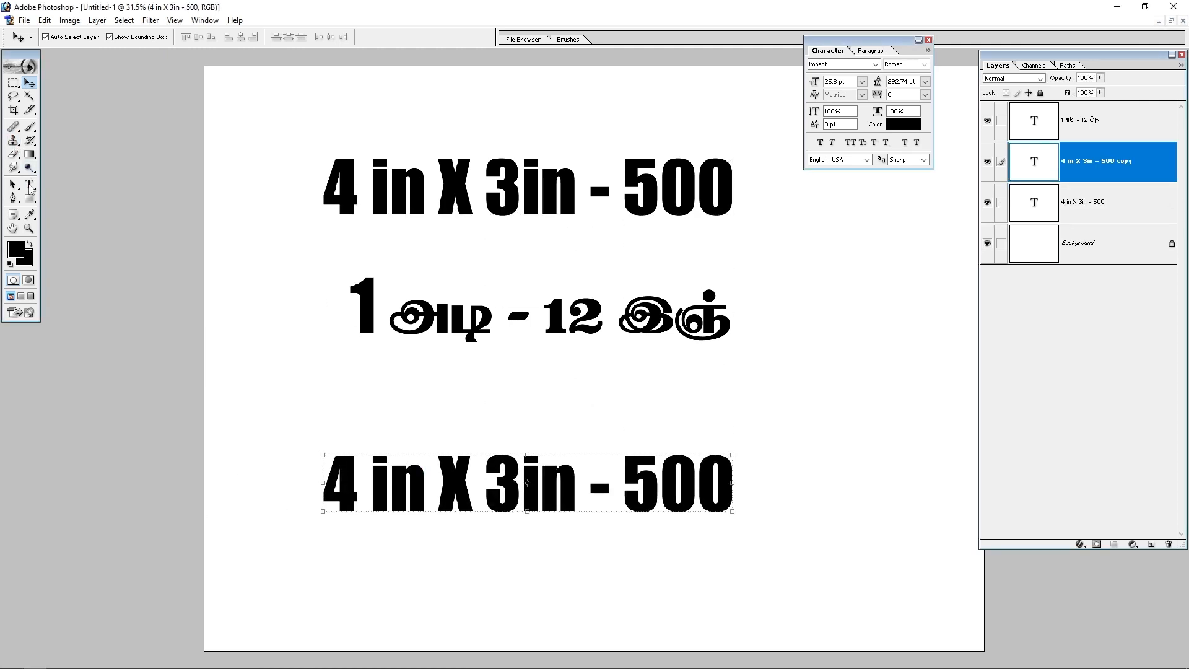
Step: Change the copied line's first number from the start to 48 and commit the text
click(29, 184)
drag(358, 498, 268, 478)
text(48)
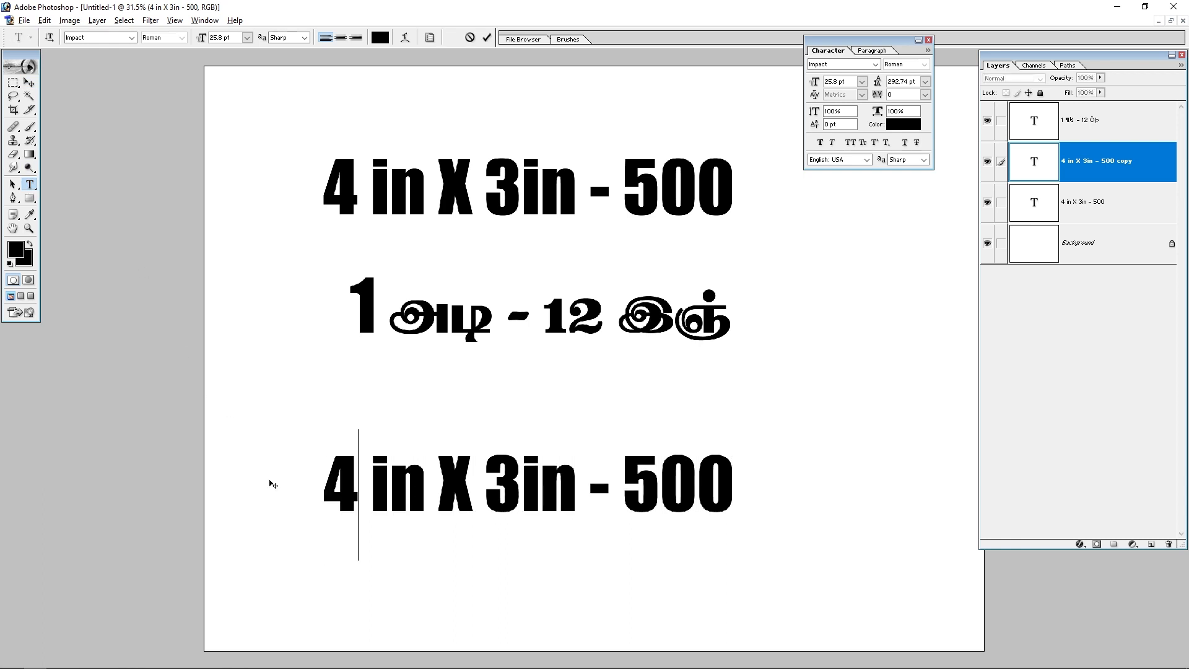
key(ctrl+Return)
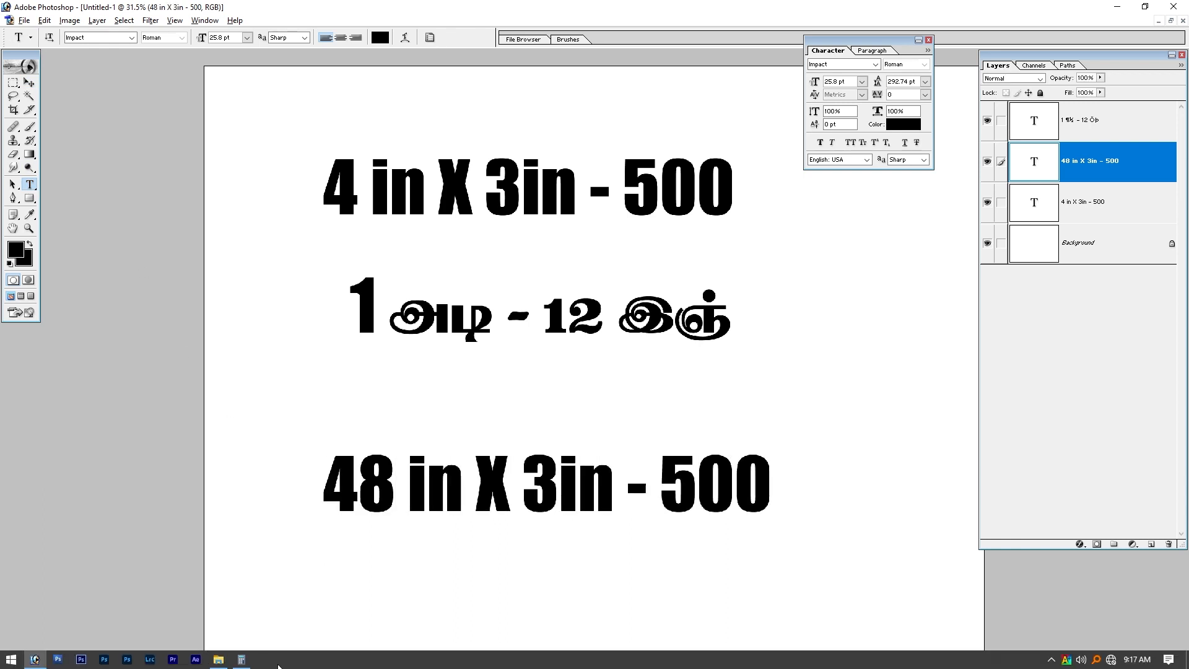
Step: Switch to Calculator and compute 3 × 12
click(242, 659)
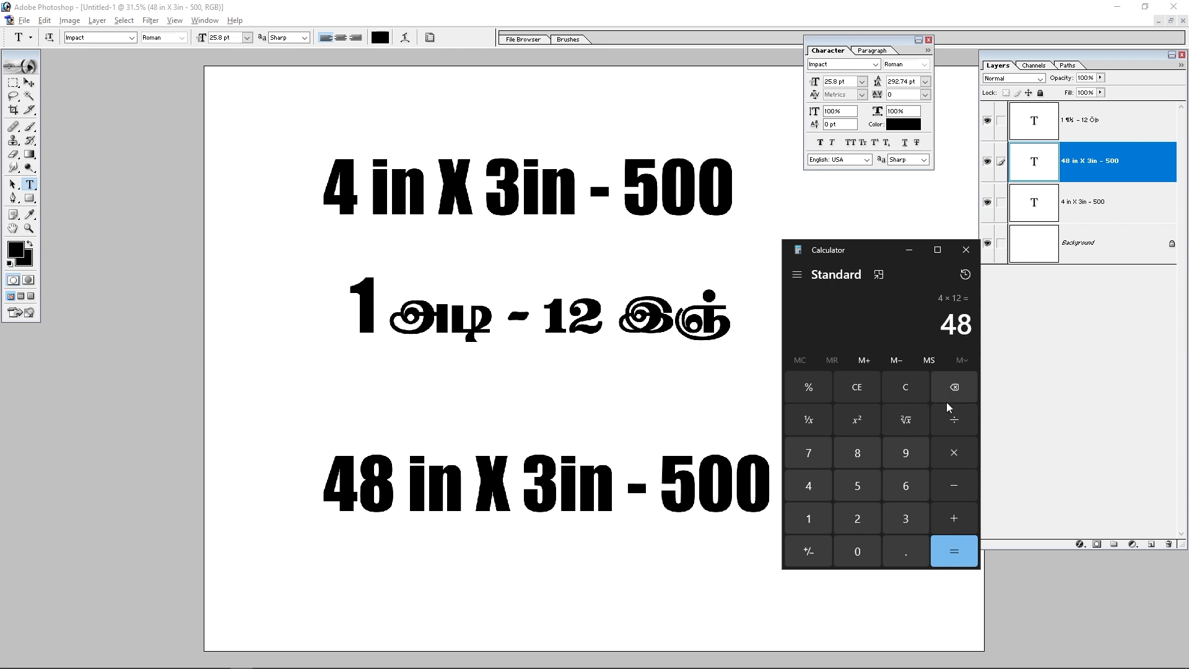
key(Escape)
text(3)
text(*12)
key(Return)
Step: Change the copied line's second dimension to 36 in and commit the text
click(557, 486)
drag(539, 484, 537, 485)
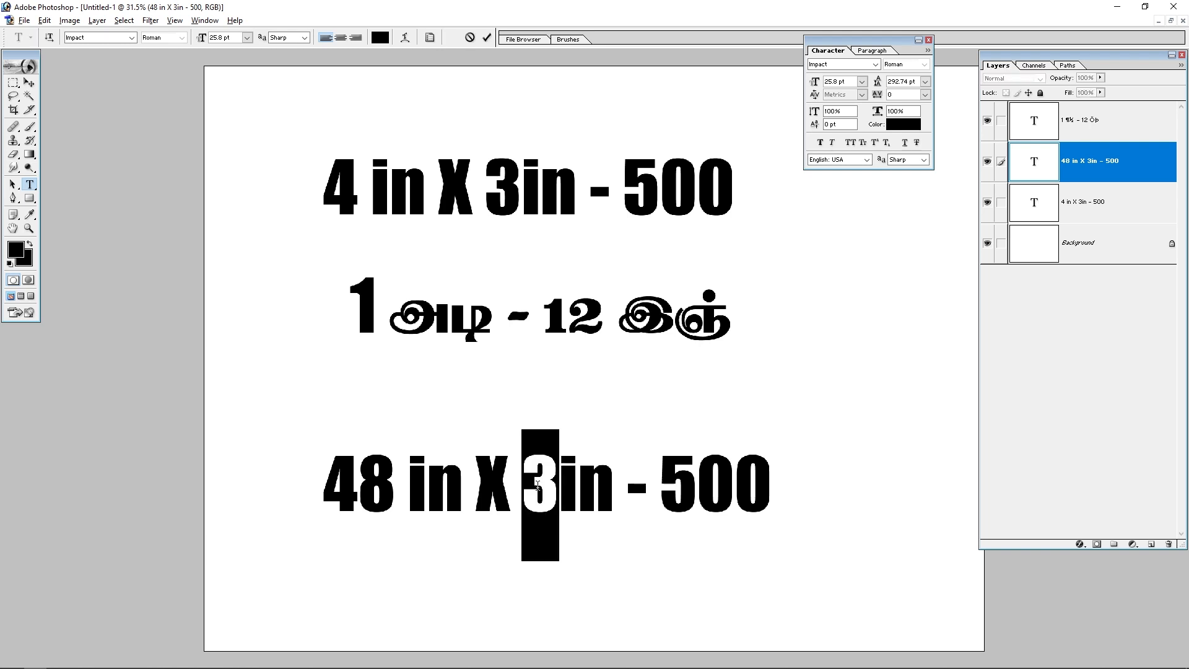
text(36)
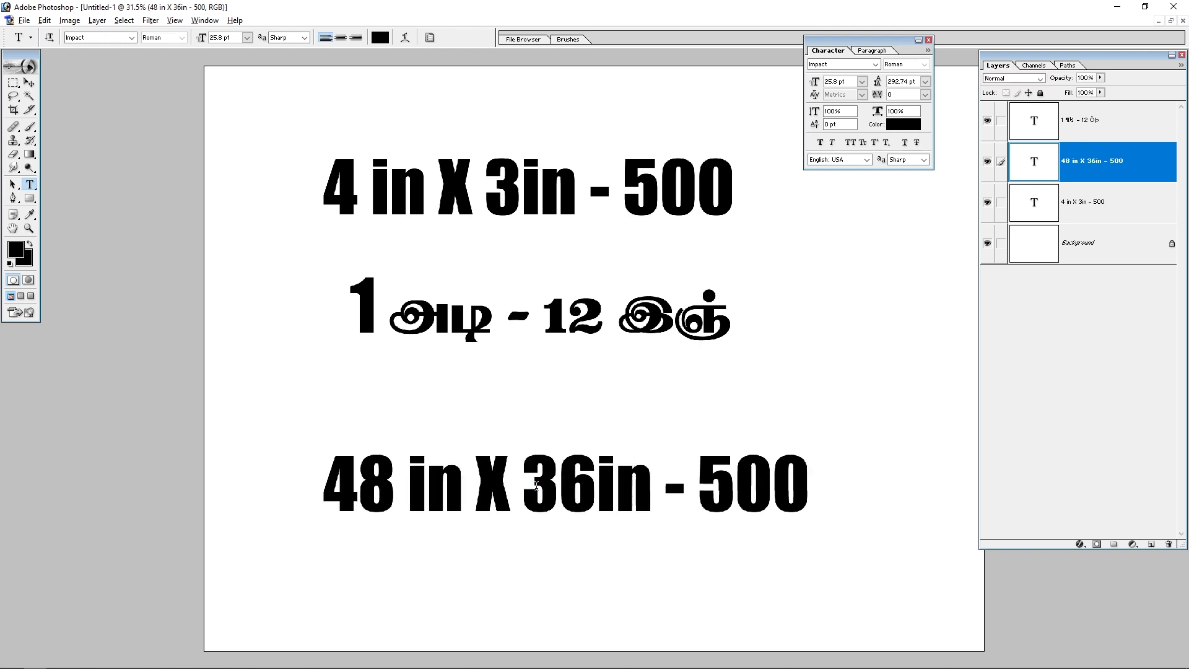
key(Right)
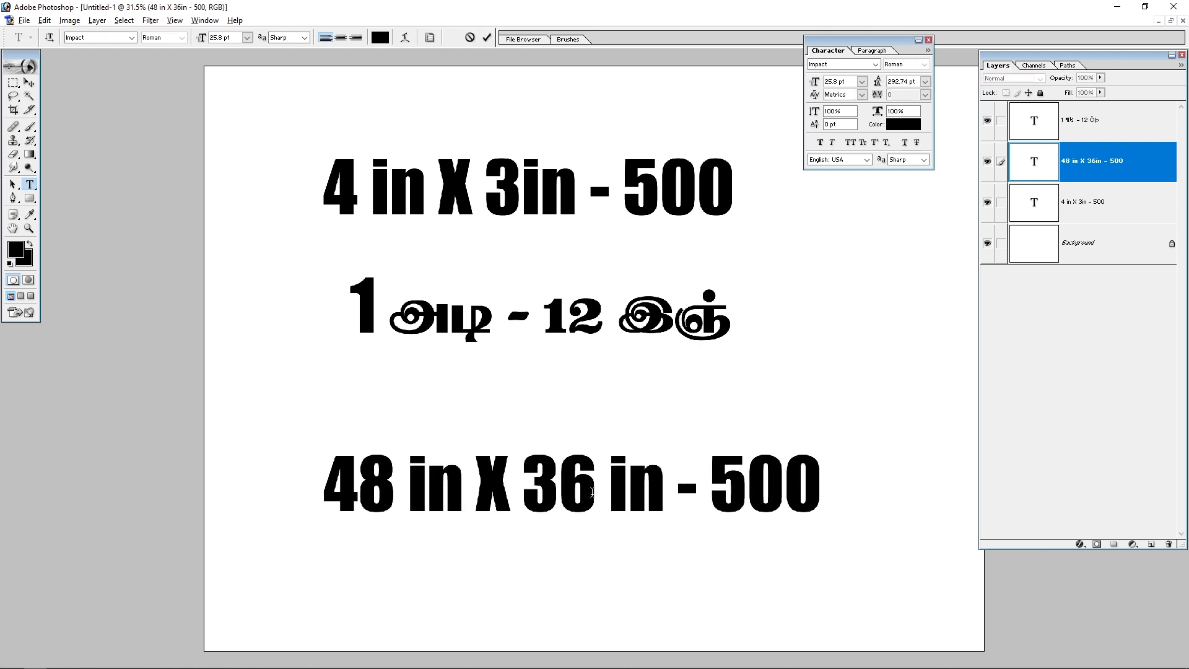
click(29, 82)
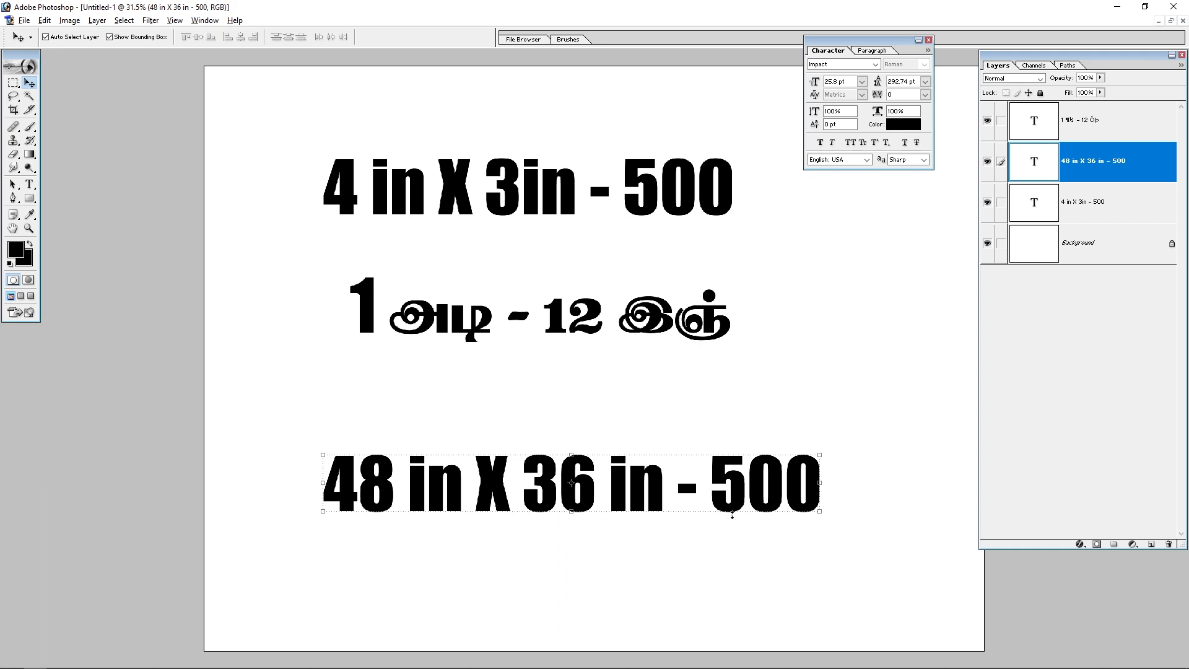
Step: Change the copied line's price to 72 and commit the text
click(29, 184)
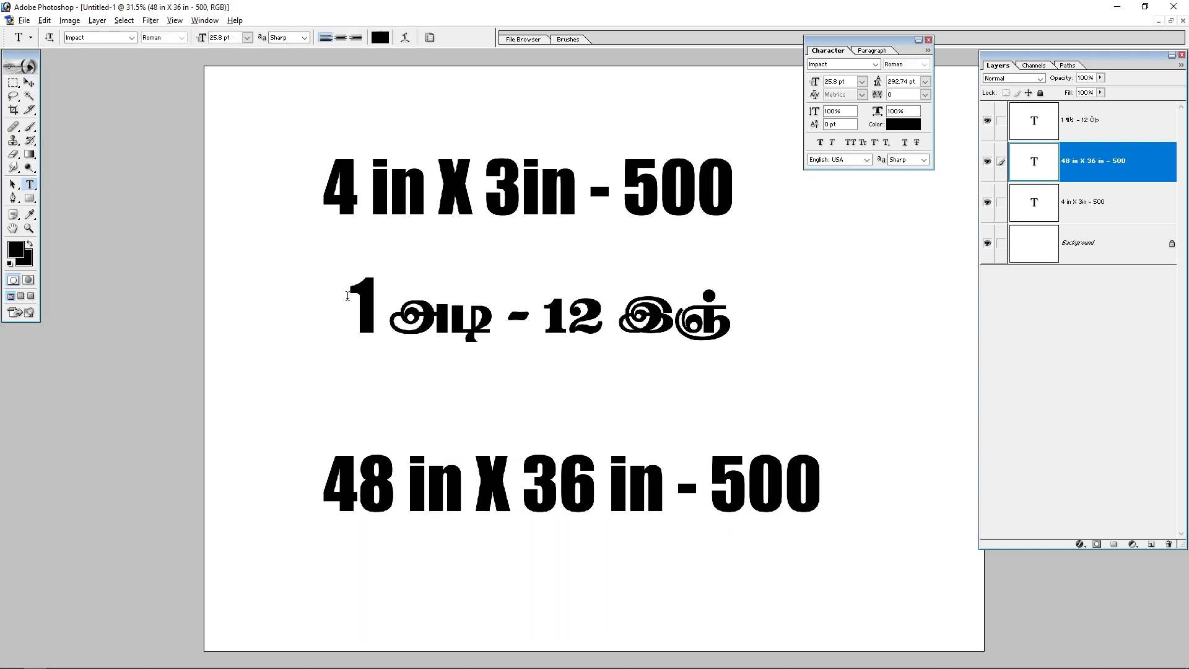
drag(707, 492, 824, 493)
text(72)
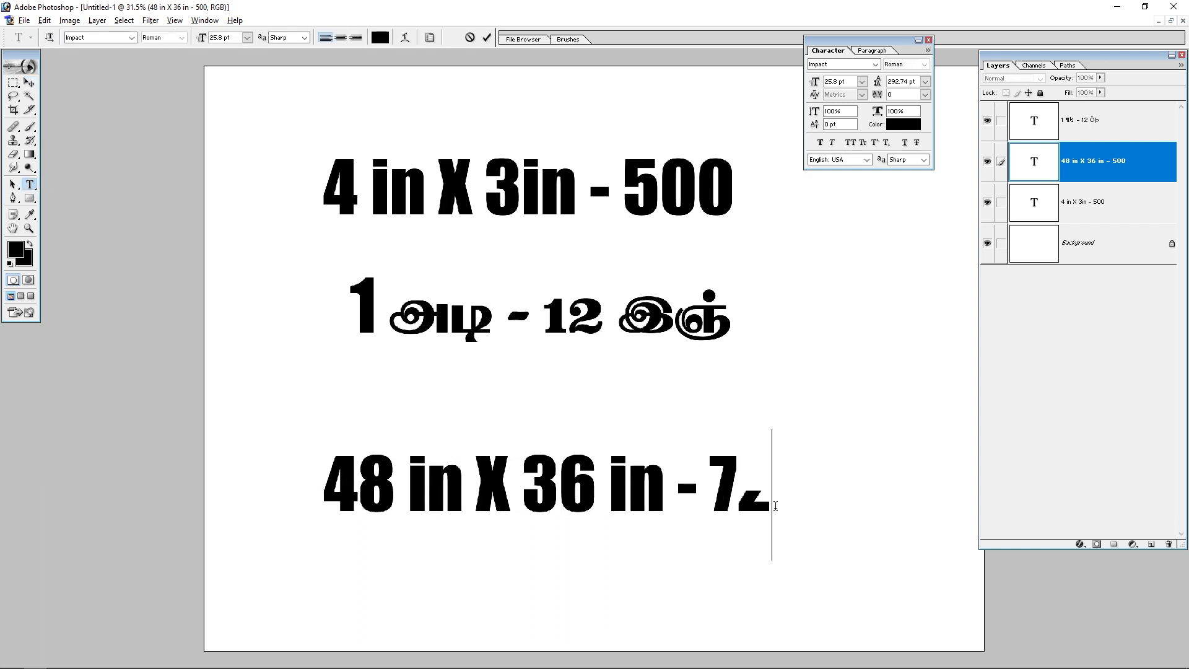
key(ctrl+Return)
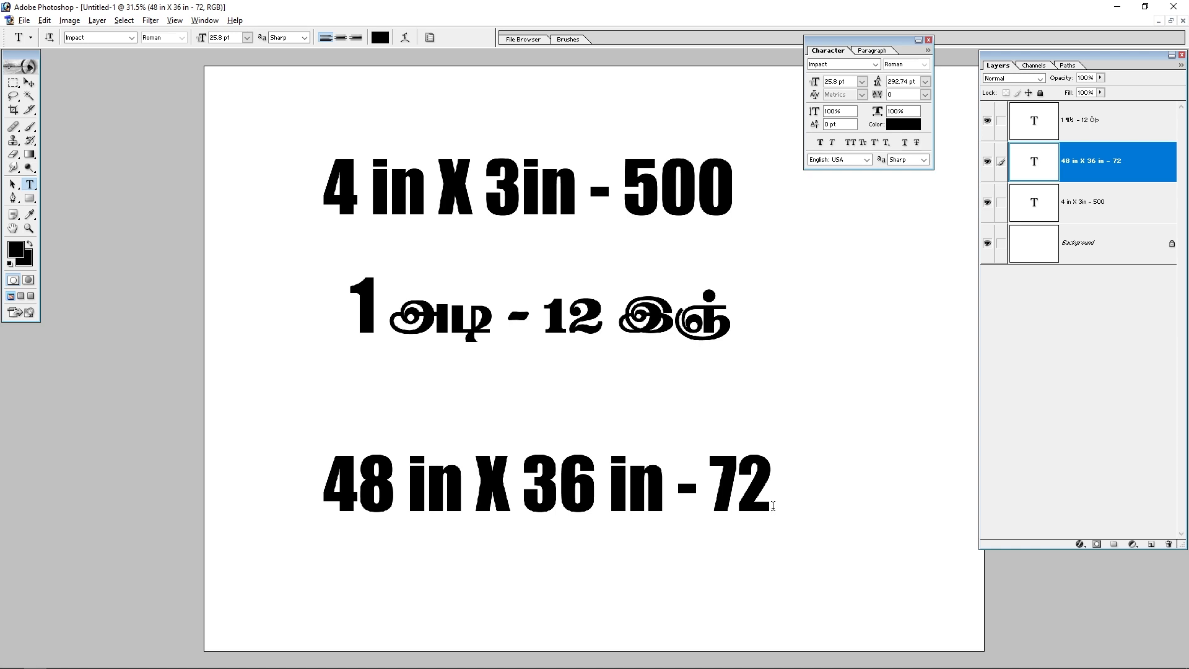
Step: Change the copied line's price to 100 and move the line up beneath the Tamil line
drag(773, 505, 718, 506)
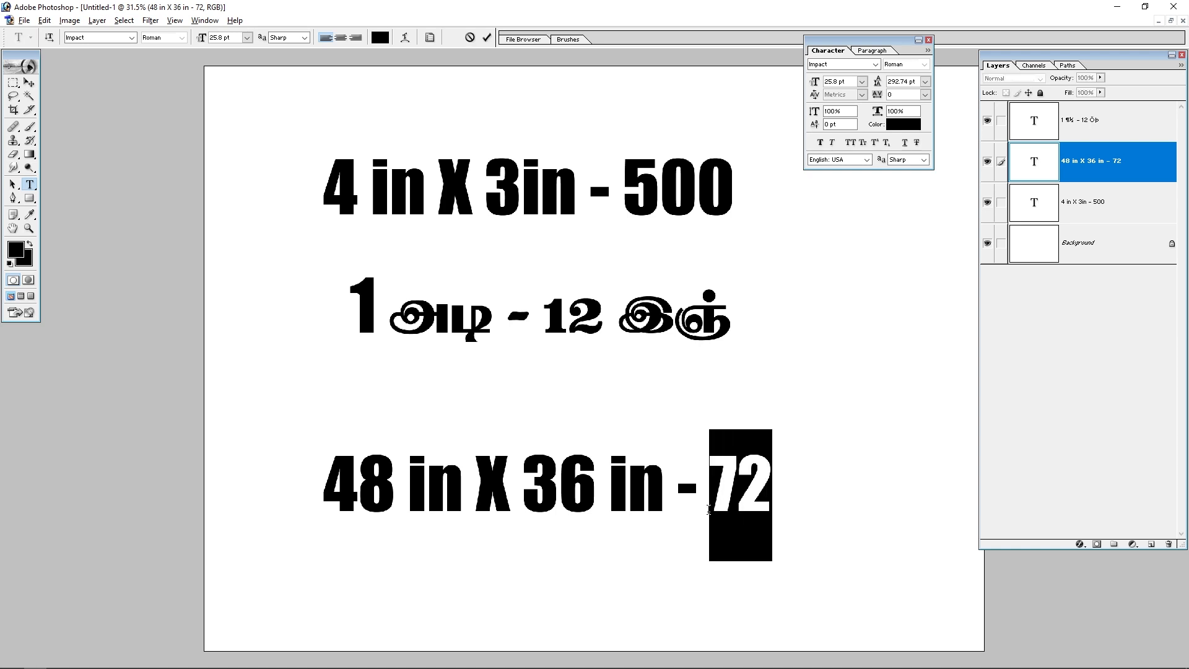
text(100)
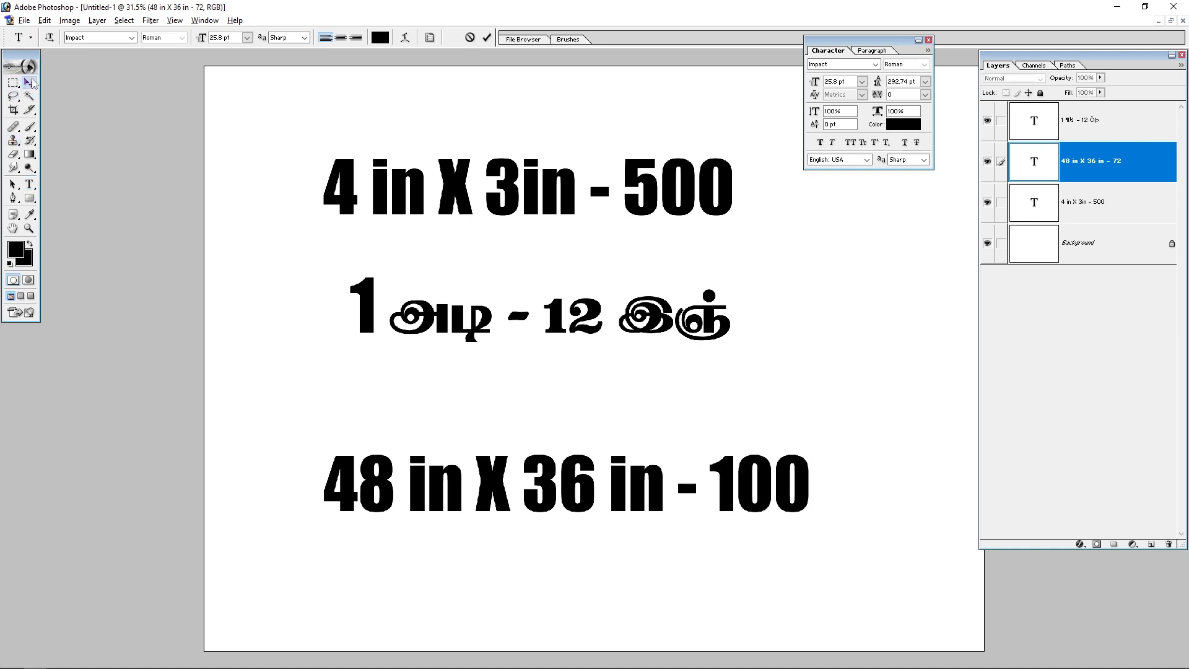
click(29, 82)
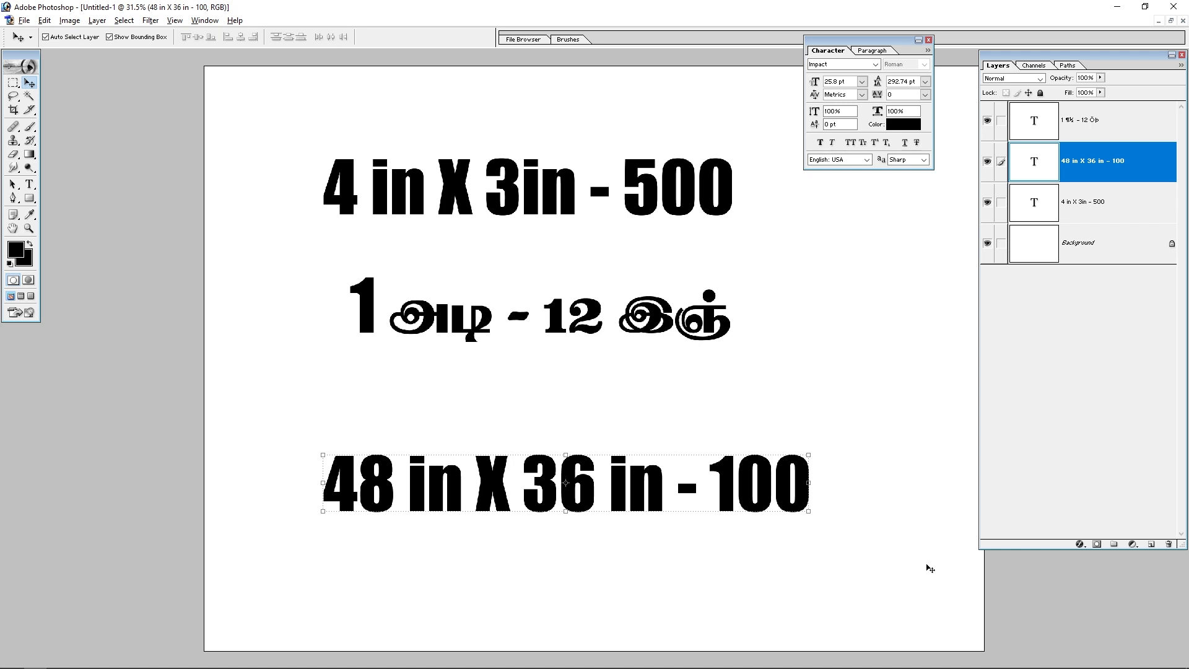
drag(567, 507, 586, 456)
Step: Switch to Calculator and compute 10 × 12
click(242, 660)
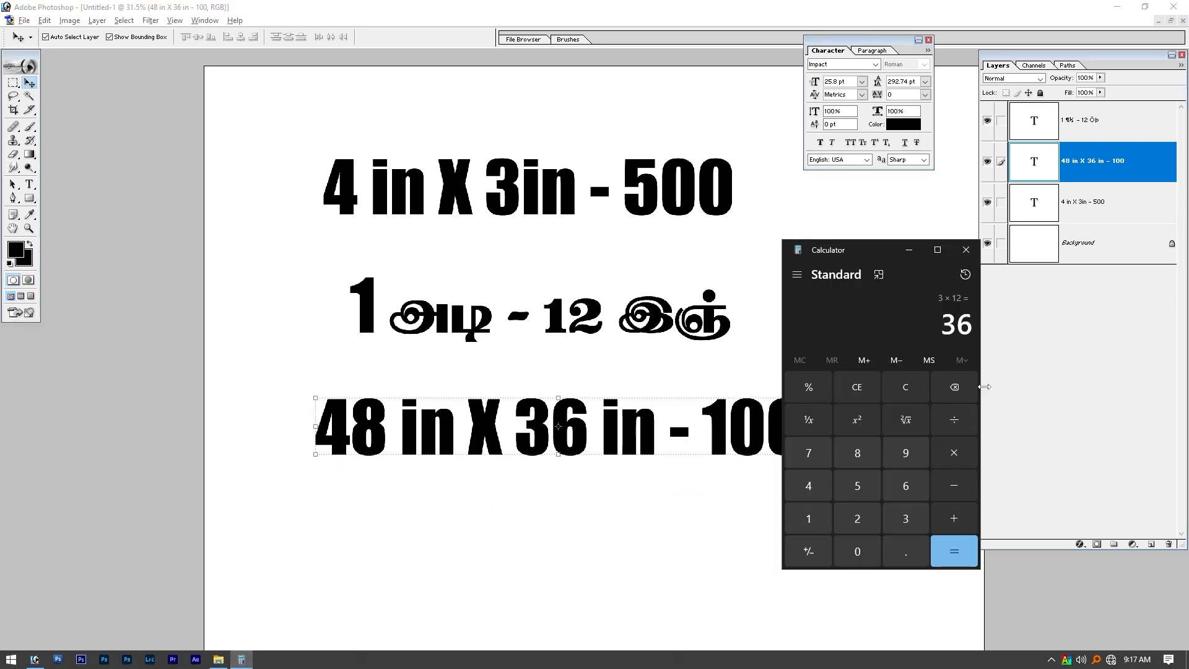
key(Escape)
text(10*12)
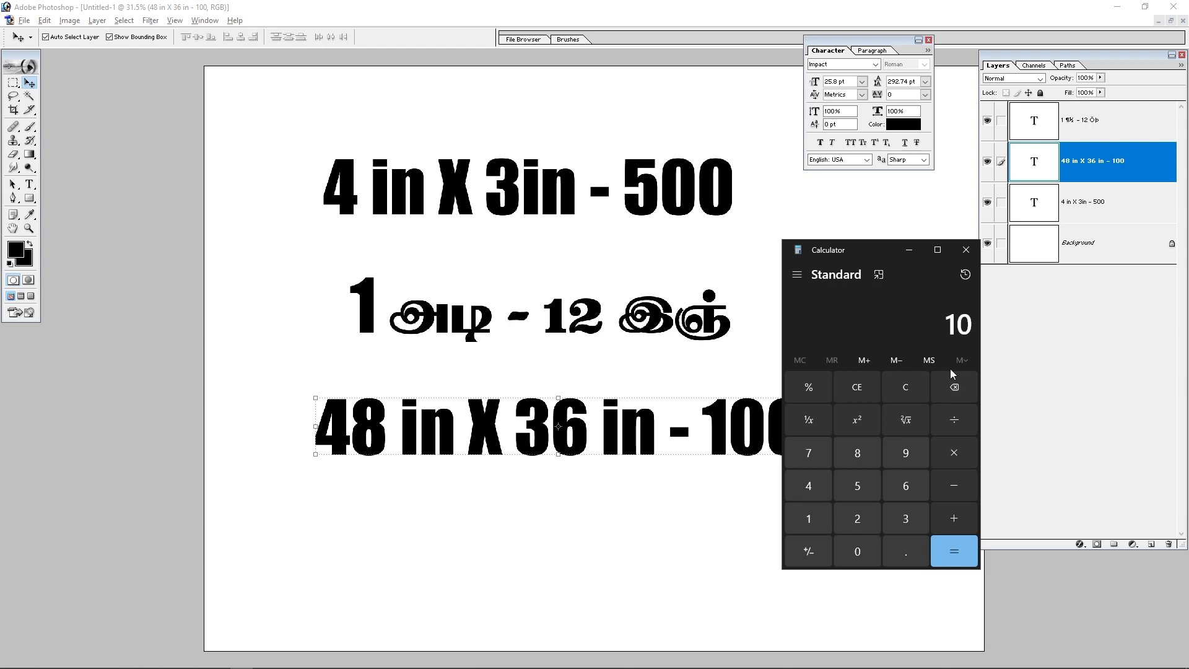
key(Return)
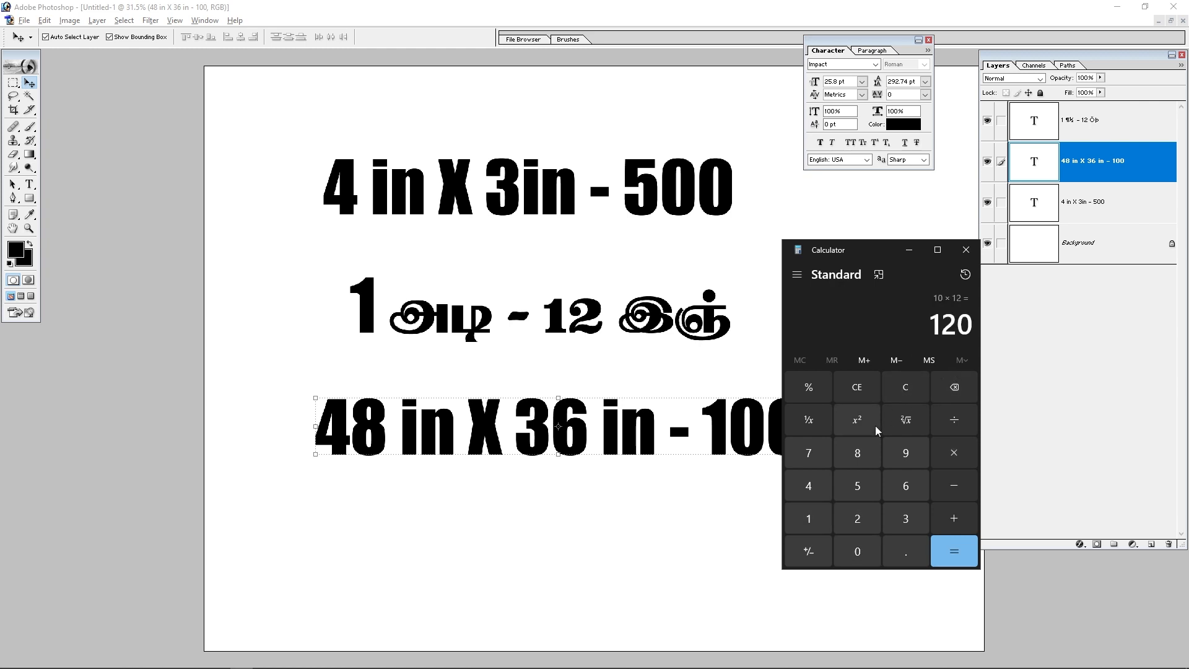
Step: Compute 8 × 12 in Calculator and close it
key(Escape)
text(8*12)
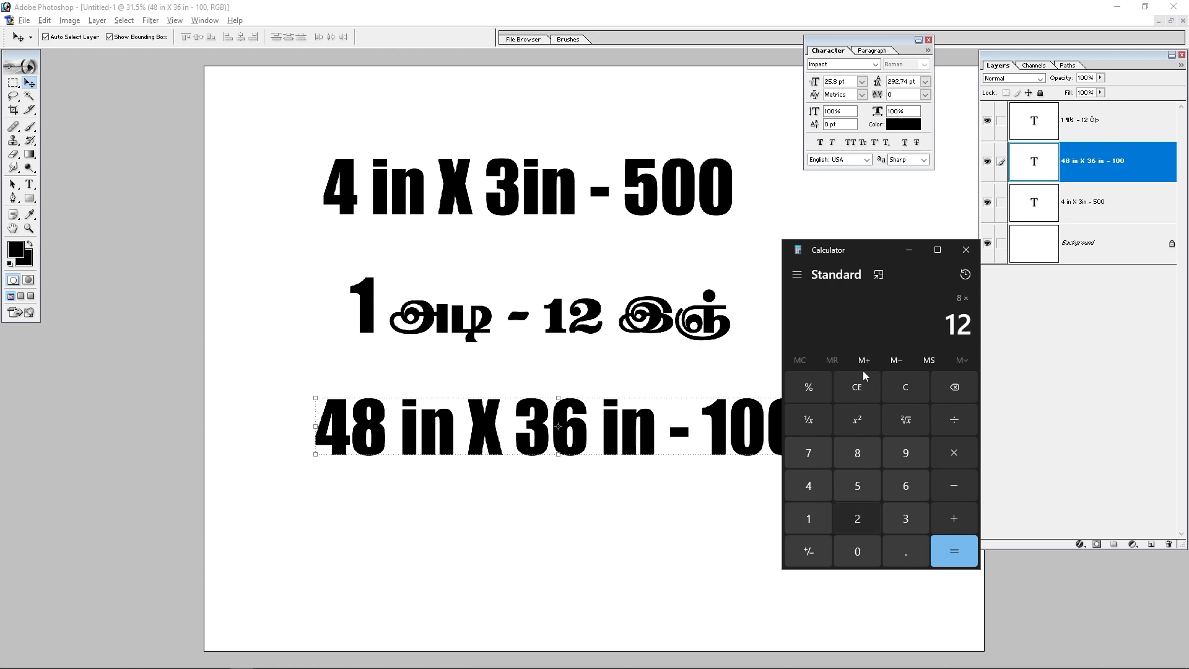
key(Return)
click(967, 251)
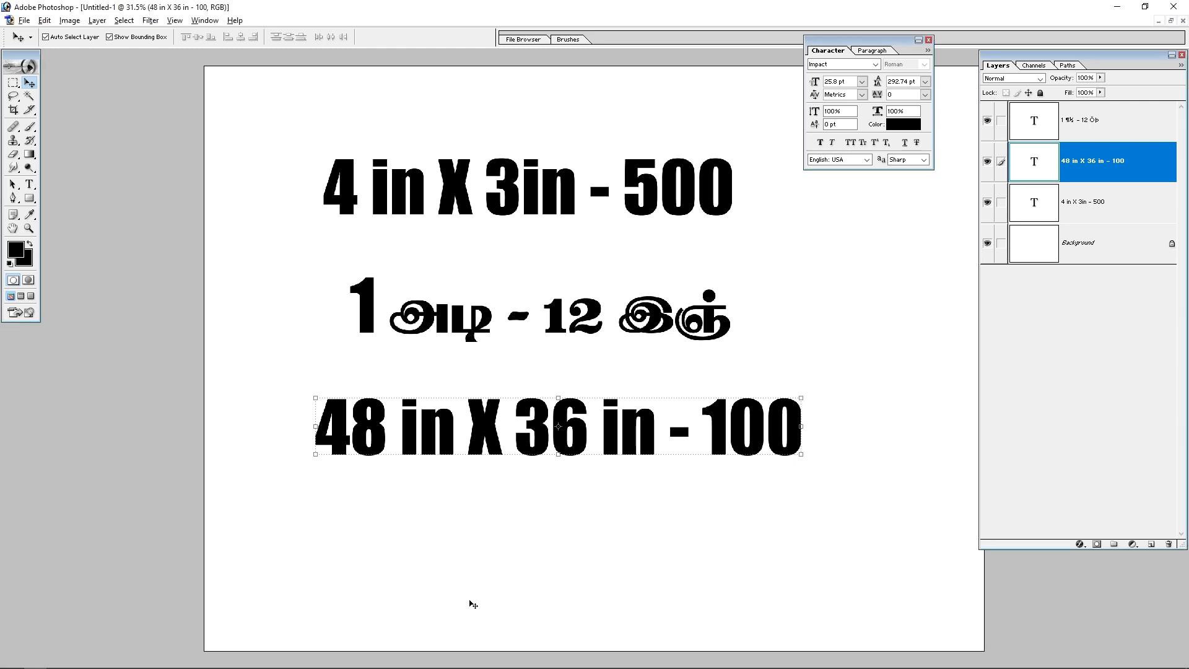
Step: Add a new text line below reading "120 in X 96 in -" and commit it
click(29, 184)
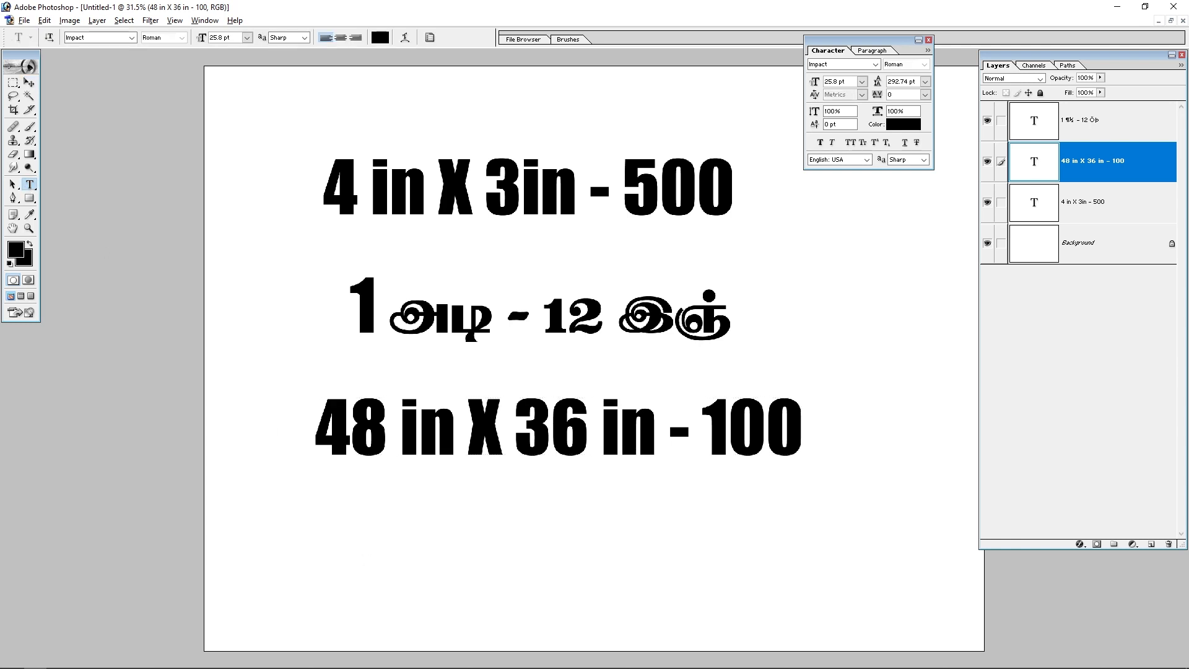
click(379, 576)
text(120)
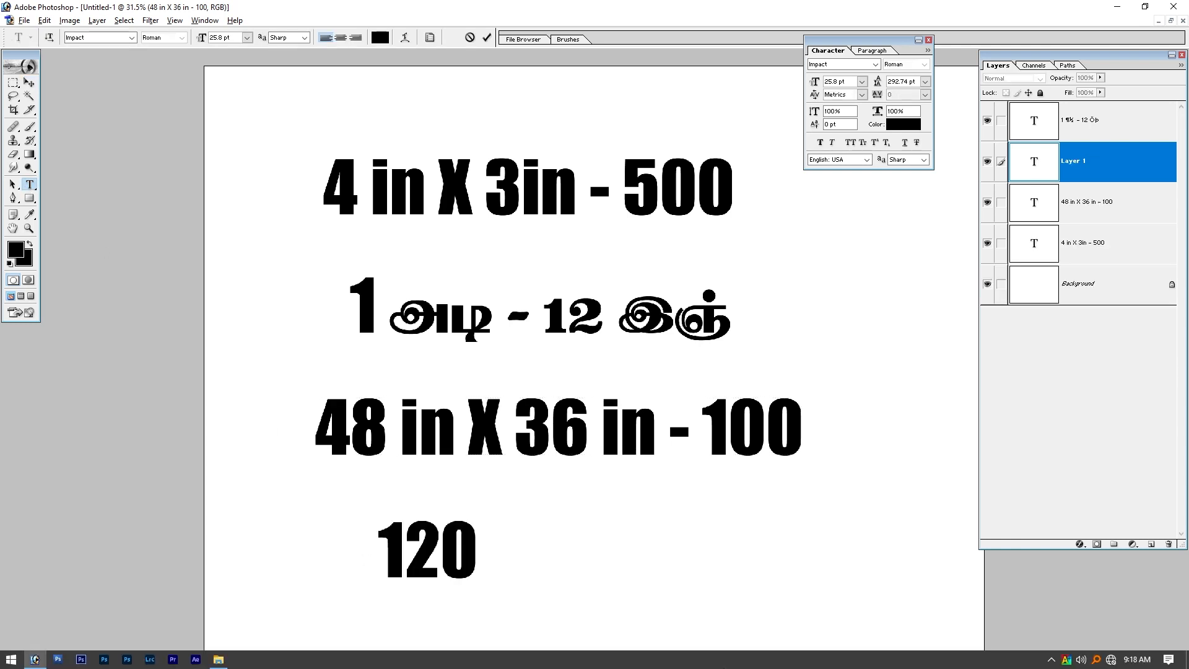
text(in)
key(Left)
key(Left)
key(Right)
key(Right)
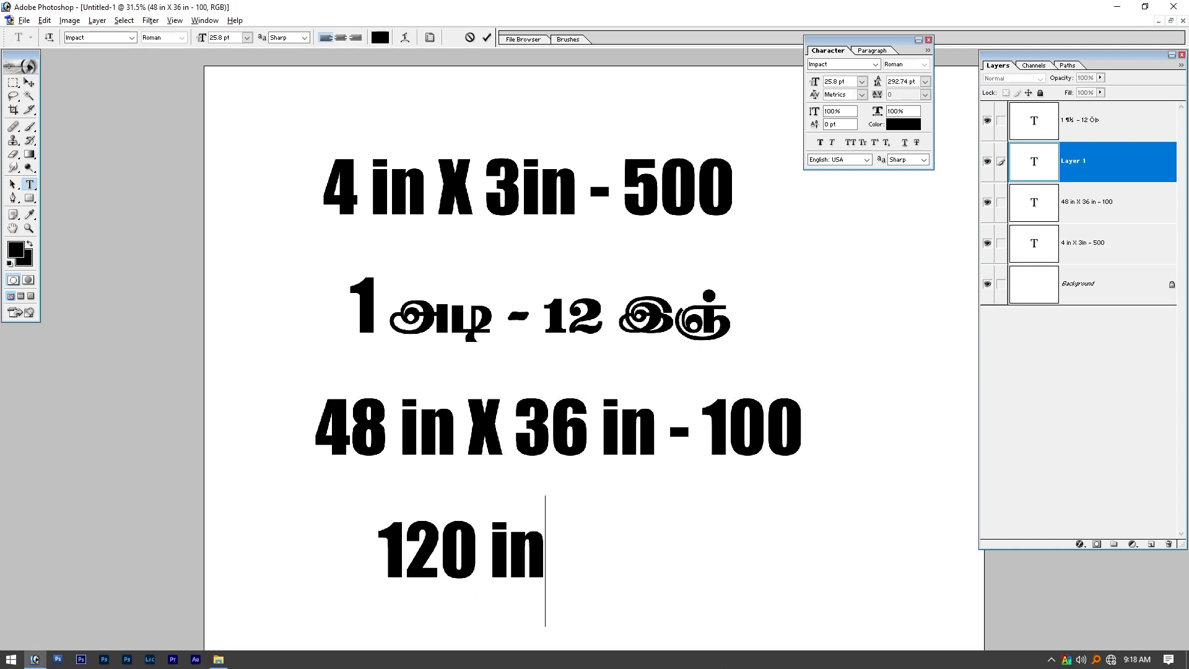
text(X)
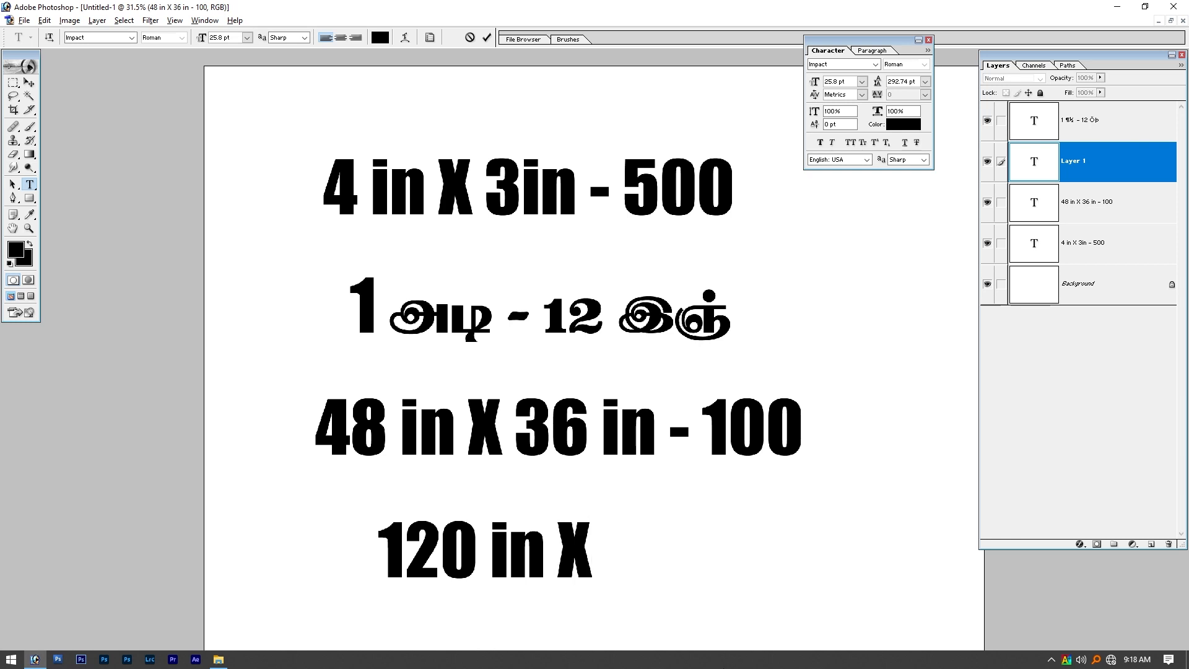
text( 96)
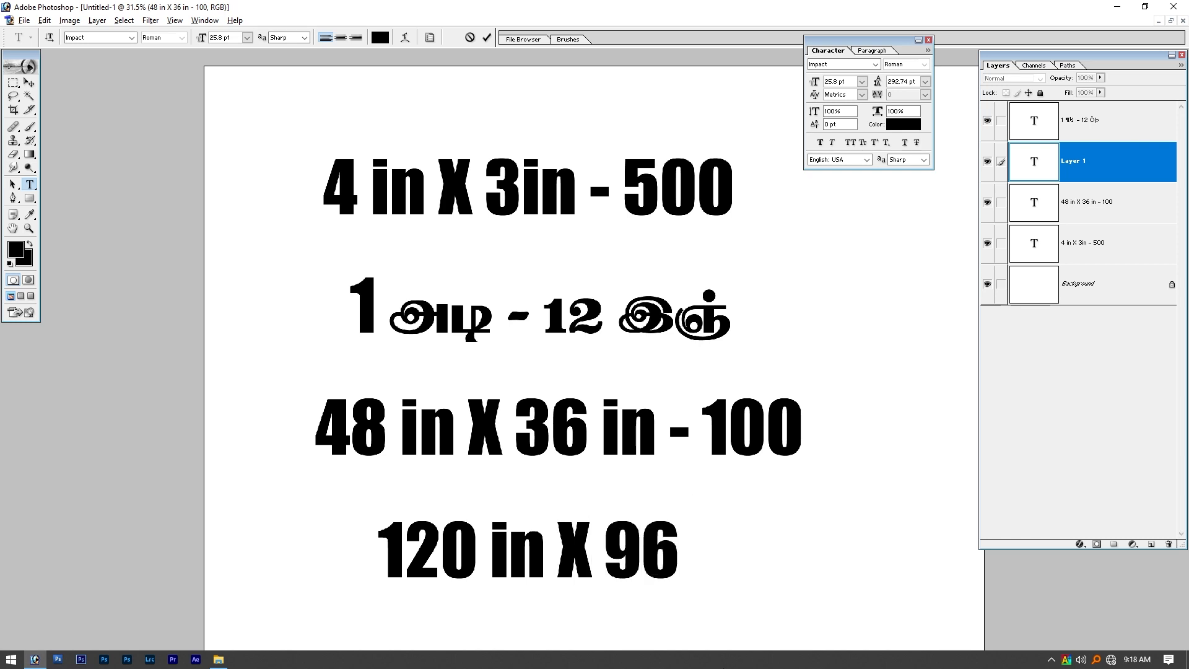
text( in -)
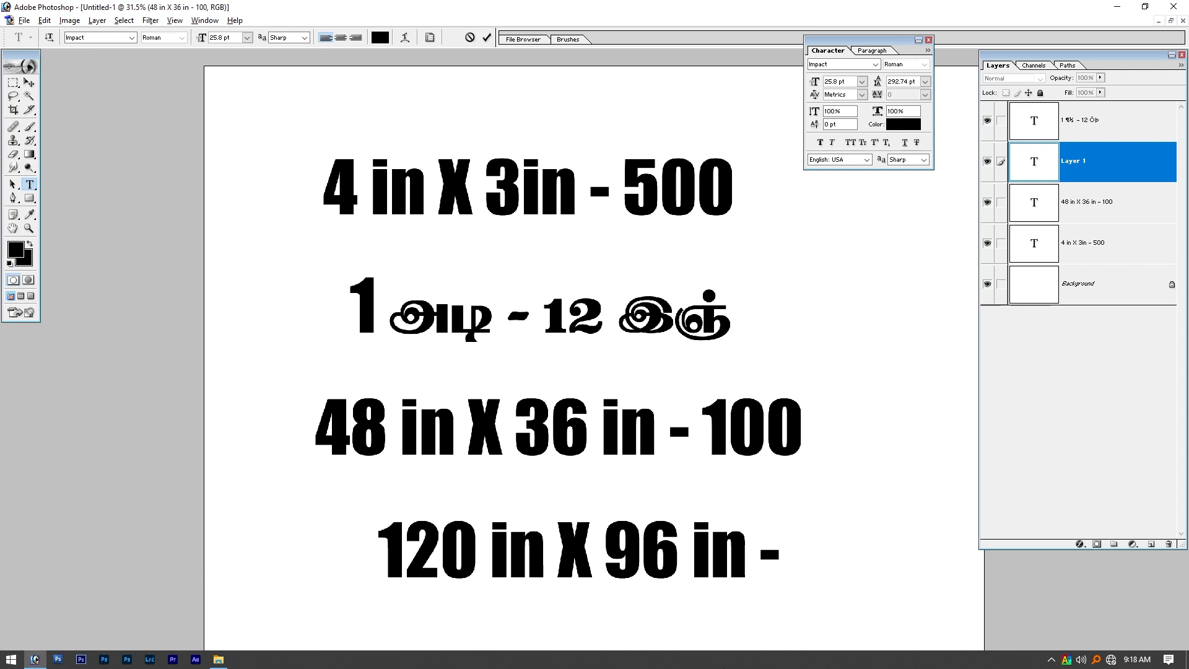
click(29, 83)
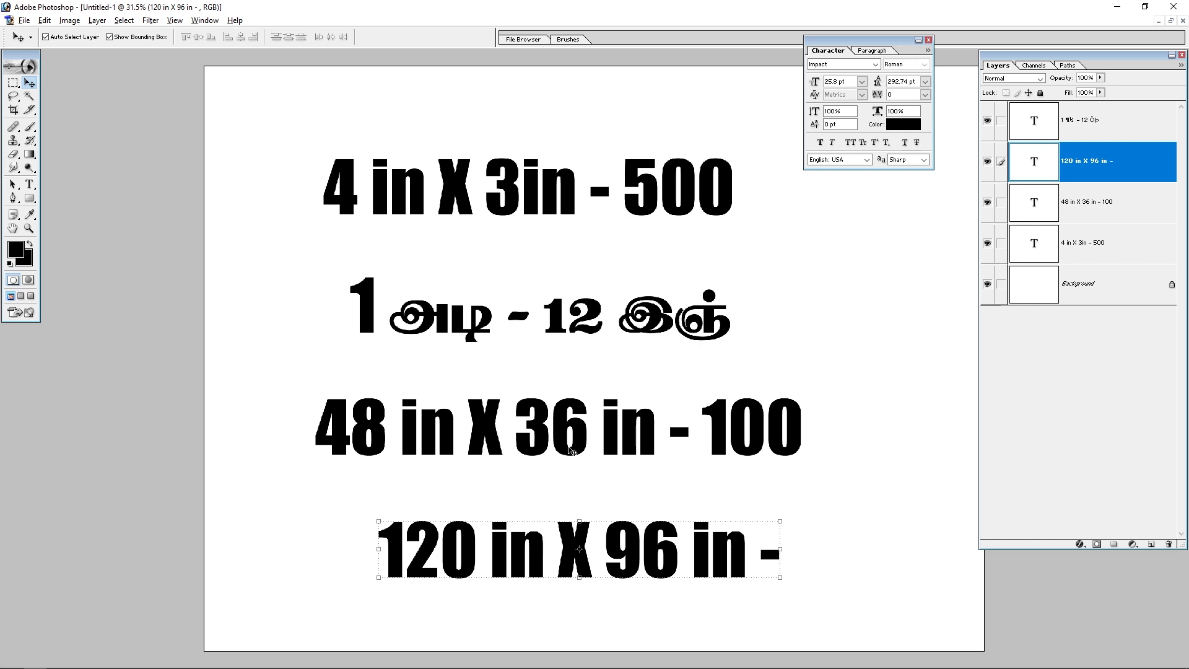
Step: Open a new document and try setting its size to 36 × 46 inches
key(ctrl+n)
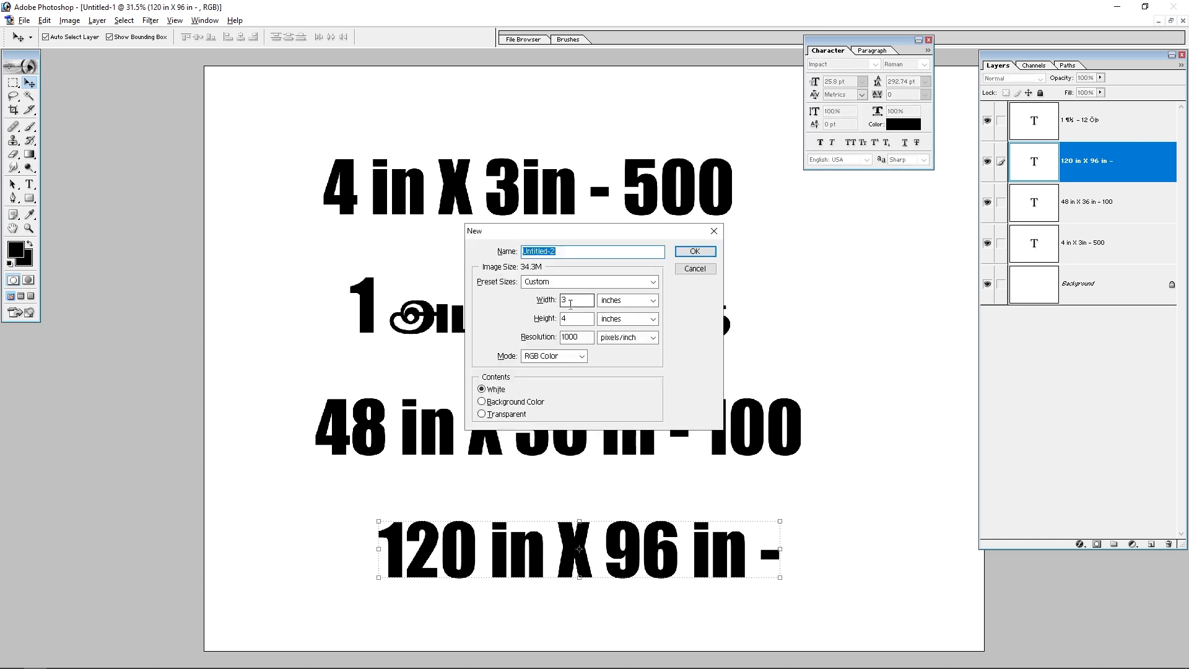
key(Tab)
key(Tab)
text(4)
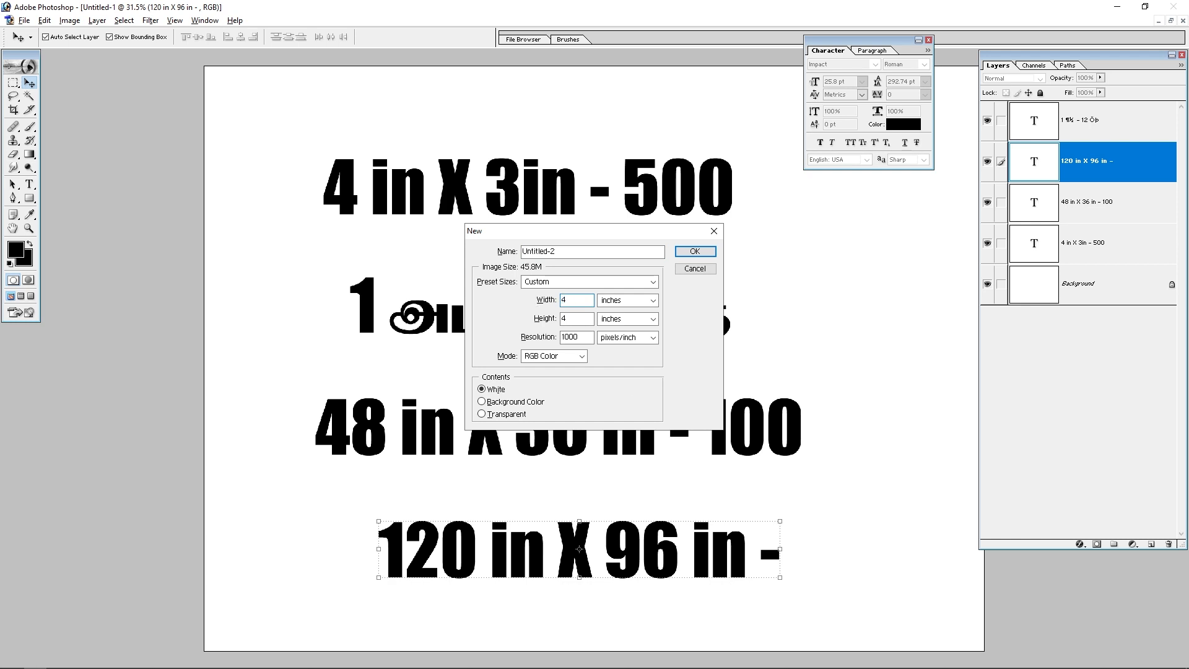
key(ctrl+z)
text(36)
key(Tab)
key(Return)
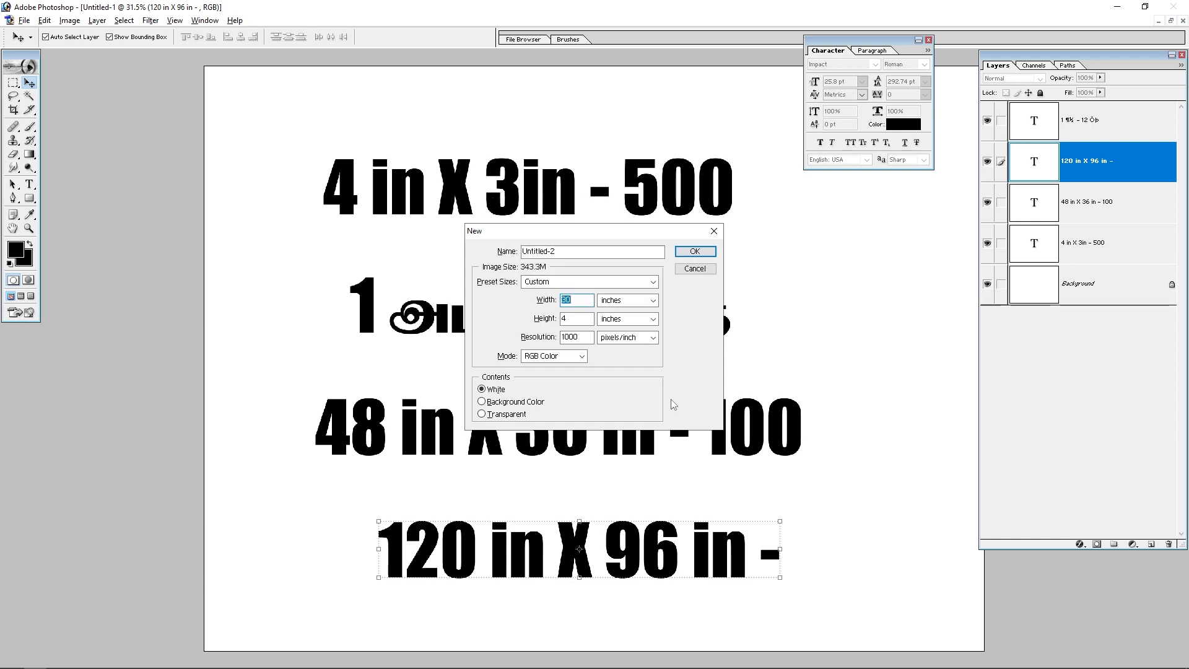
key(Tab)
text(46)
key(Tab)
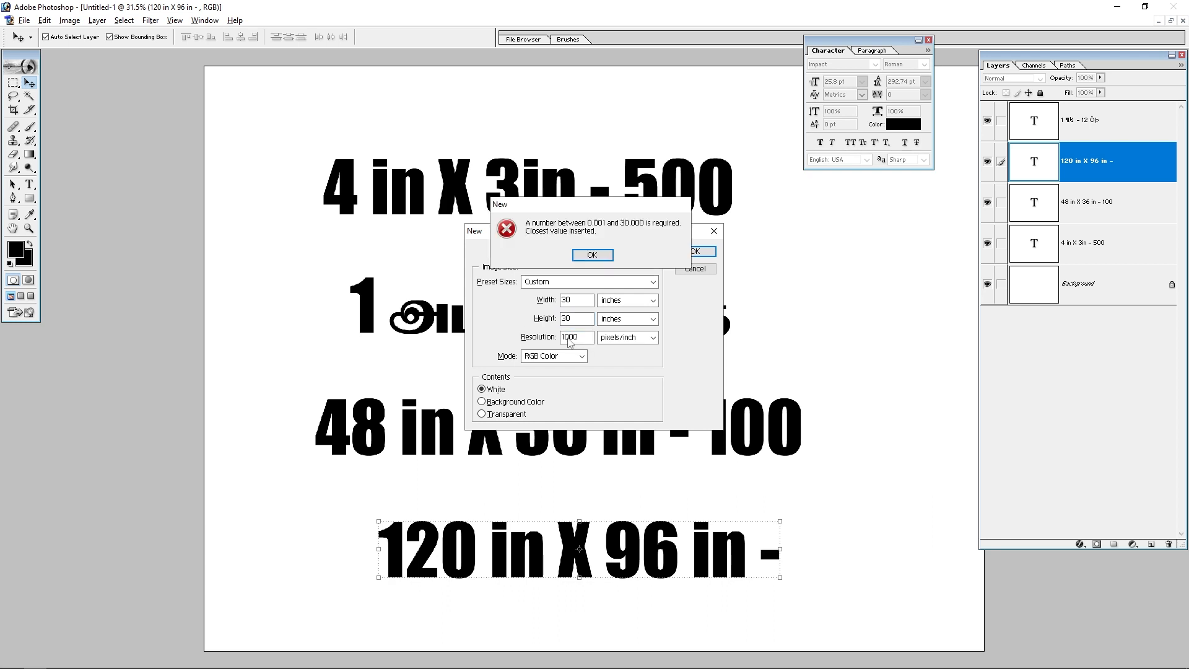
key(Return)
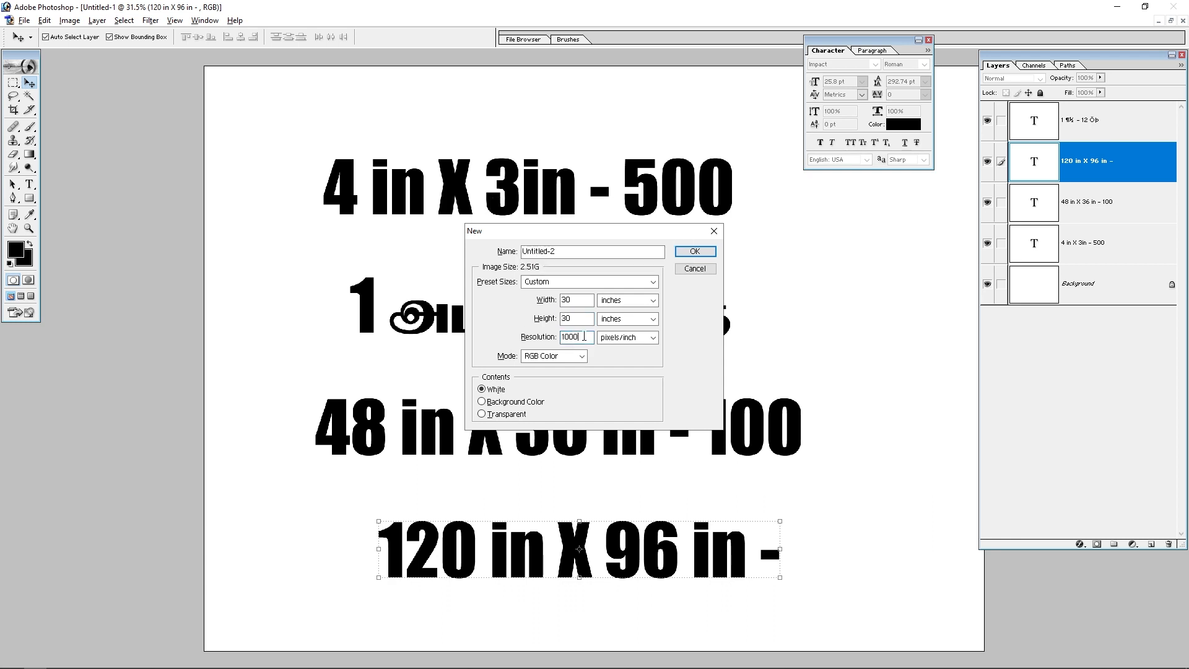
Step: Lower the resolution to 100 pixels/inch and set the document size to 36 × 48 inches
double_click(585, 336)
text(100)
click(580, 300)
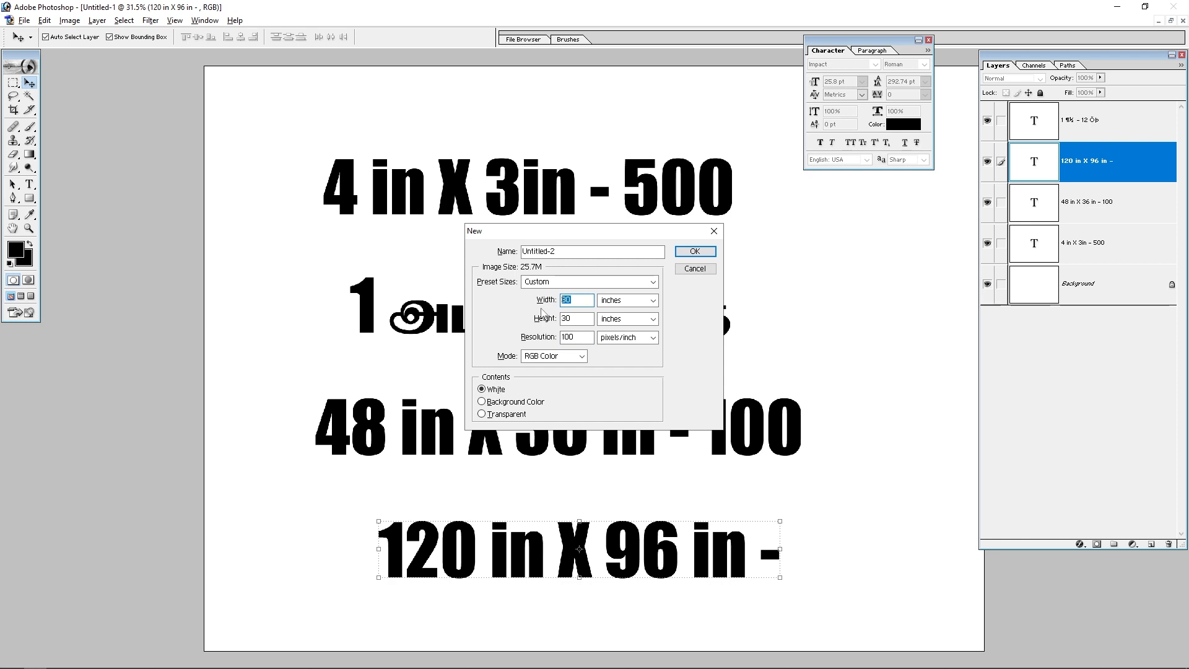
text(36)
key(Tab)
key(Tab)
text(48)
drag(628, 232, 1041, 209)
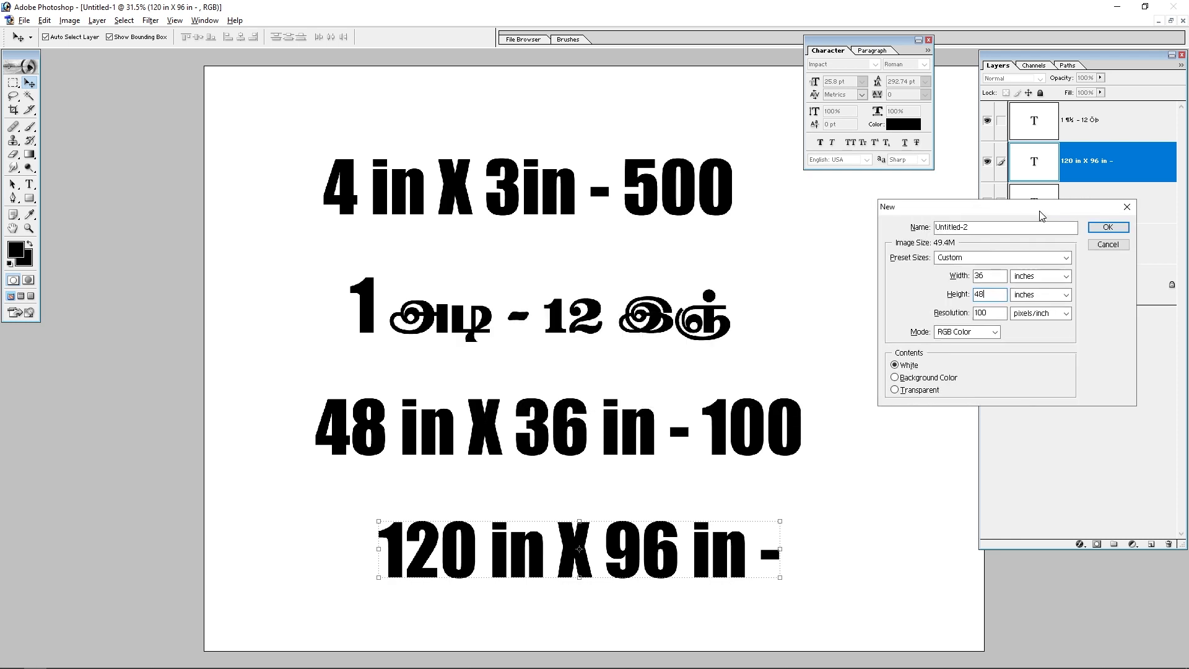
double_click(975, 315)
text(1000)
click(989, 294)
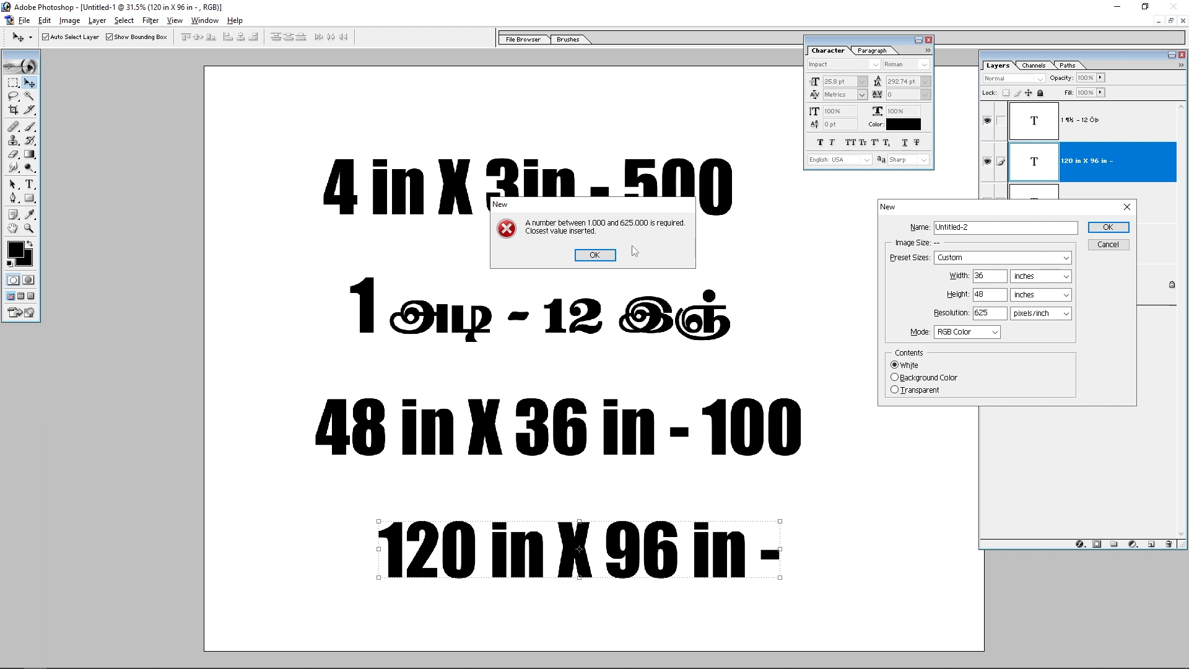
click(596, 256)
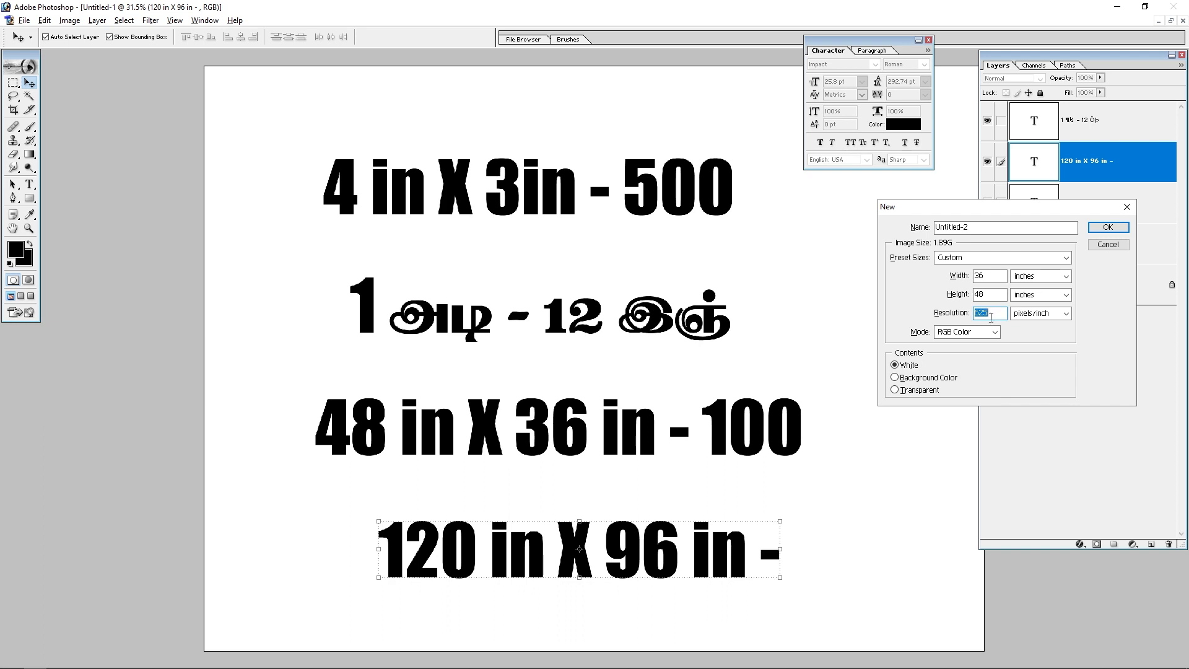
Step: Set the resolution to 100 pixels/inch and create the new document
text(100)
drag(1013, 207, 917, 220)
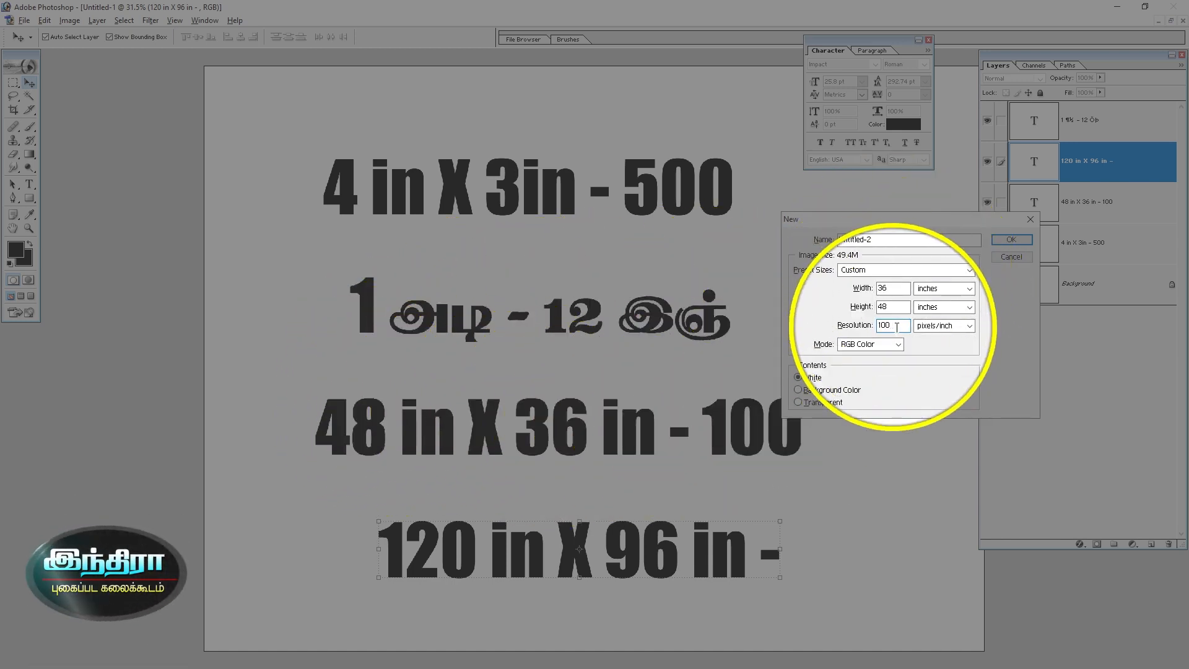
click(998, 242)
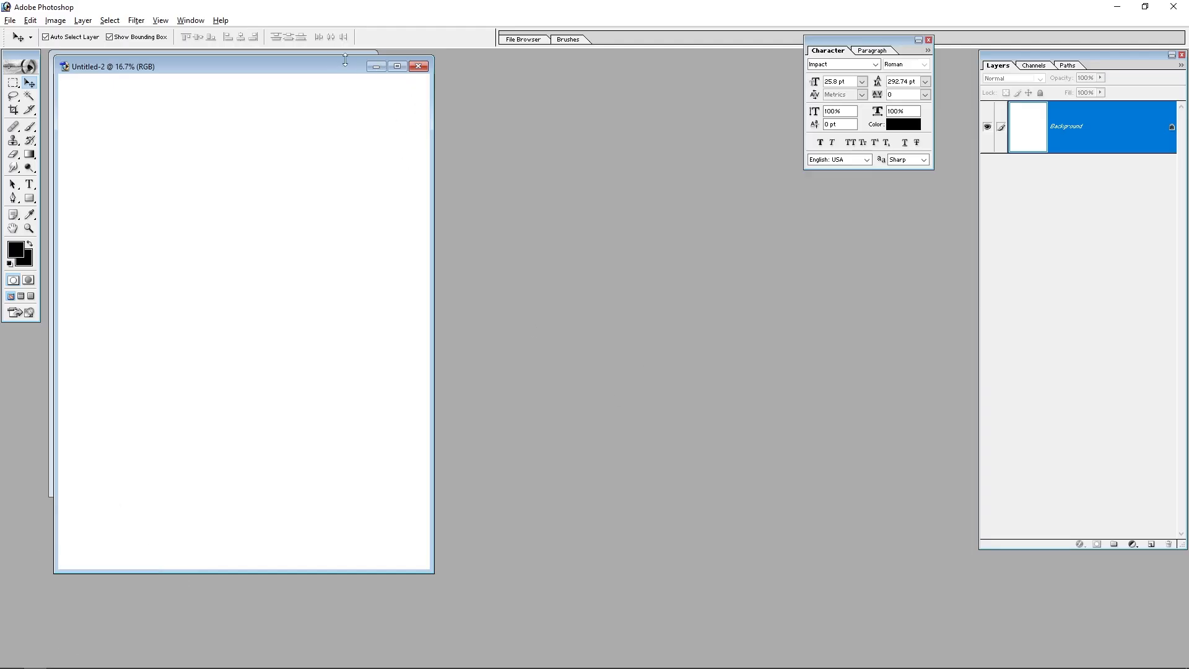
Step: Close the earlier price label document without saving its changes
drag(323, 55, 662, 80)
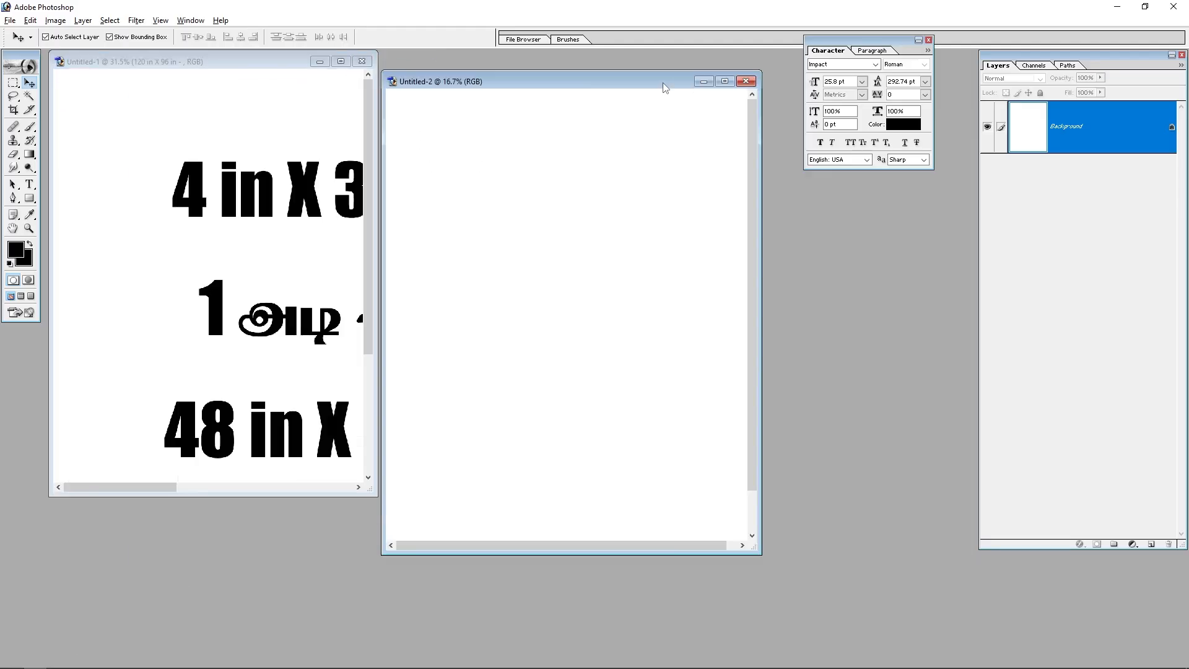
click(362, 61)
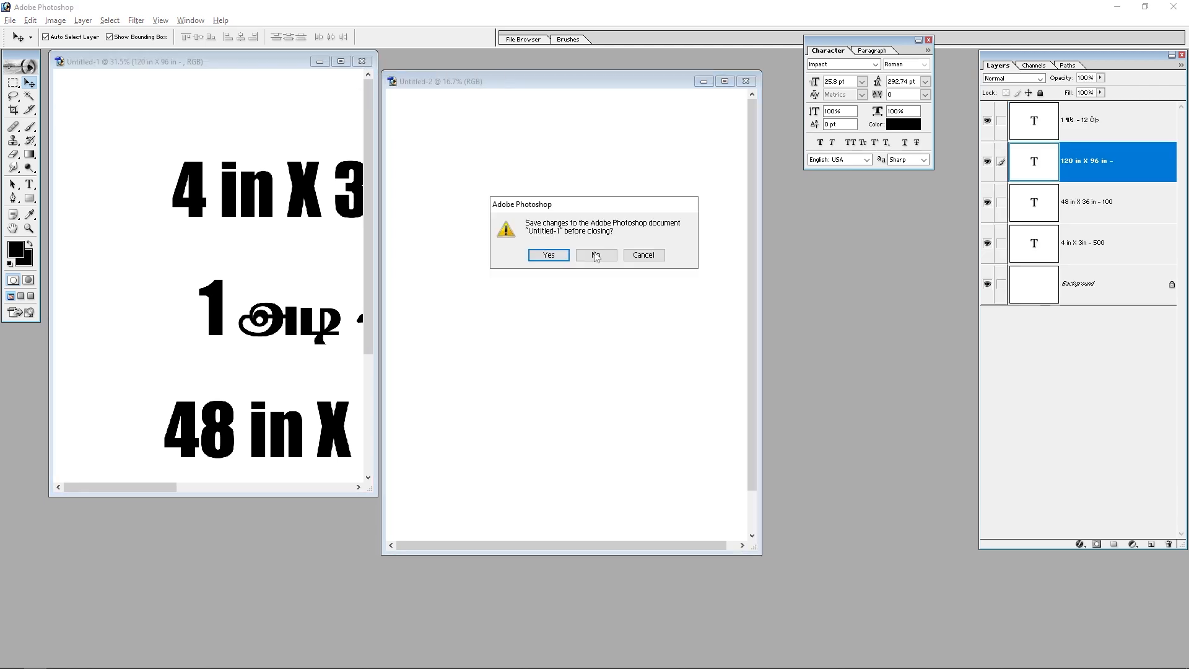
click(657, 257)
click(340, 62)
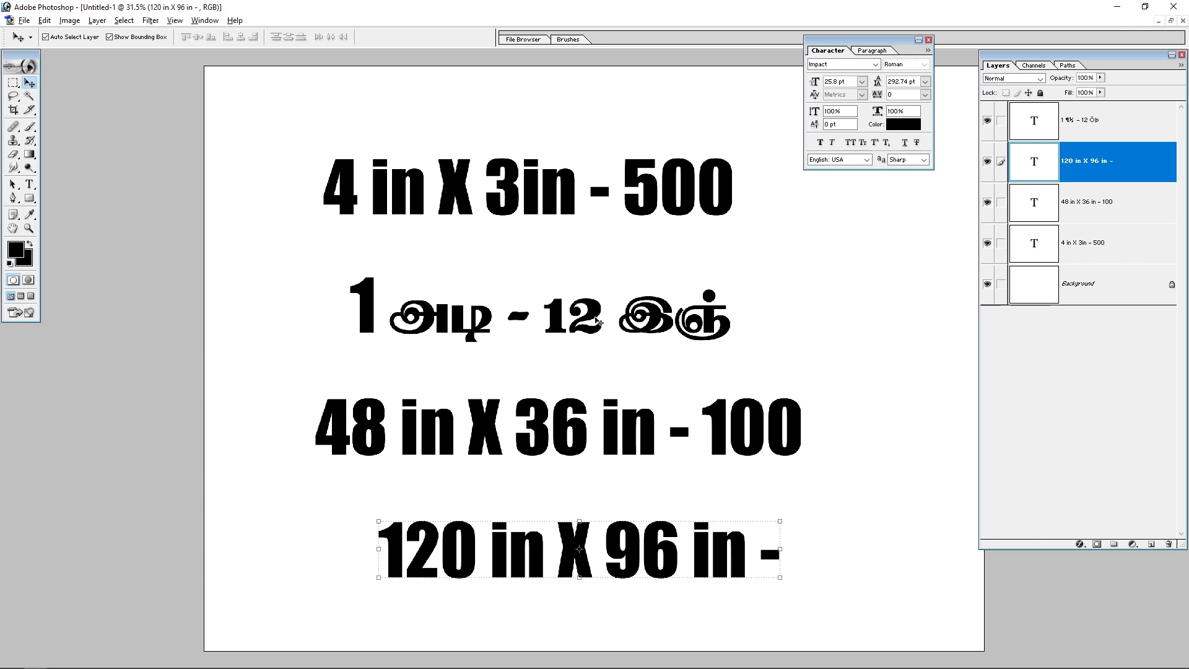
key(ctrl+w)
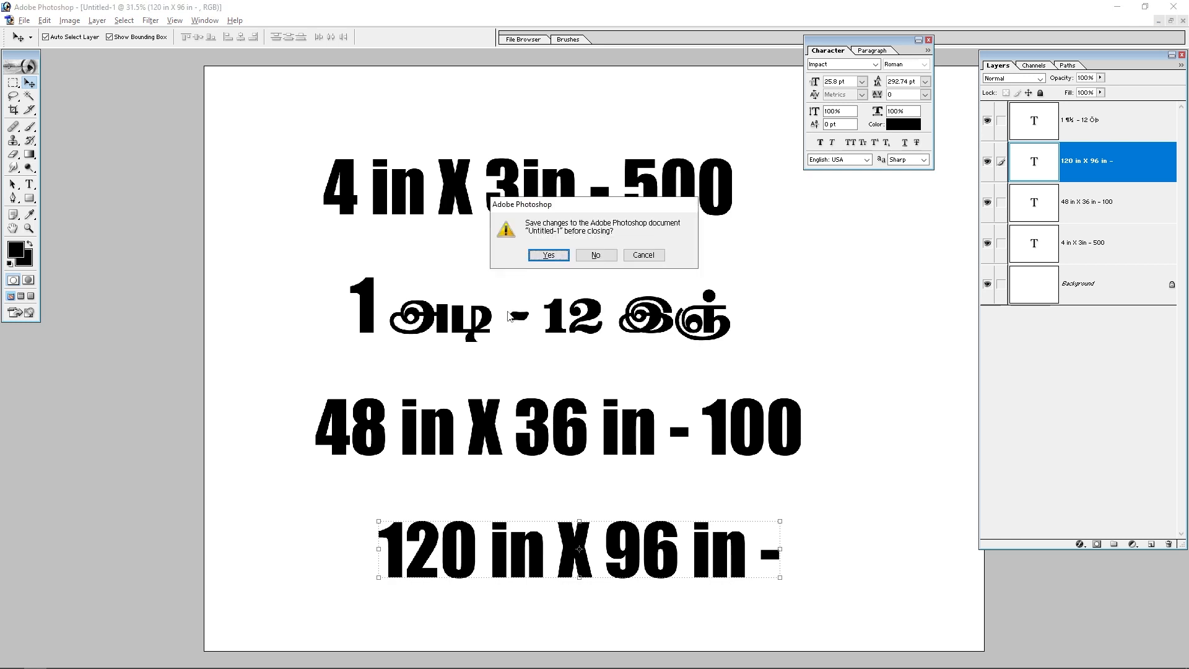
key(n)
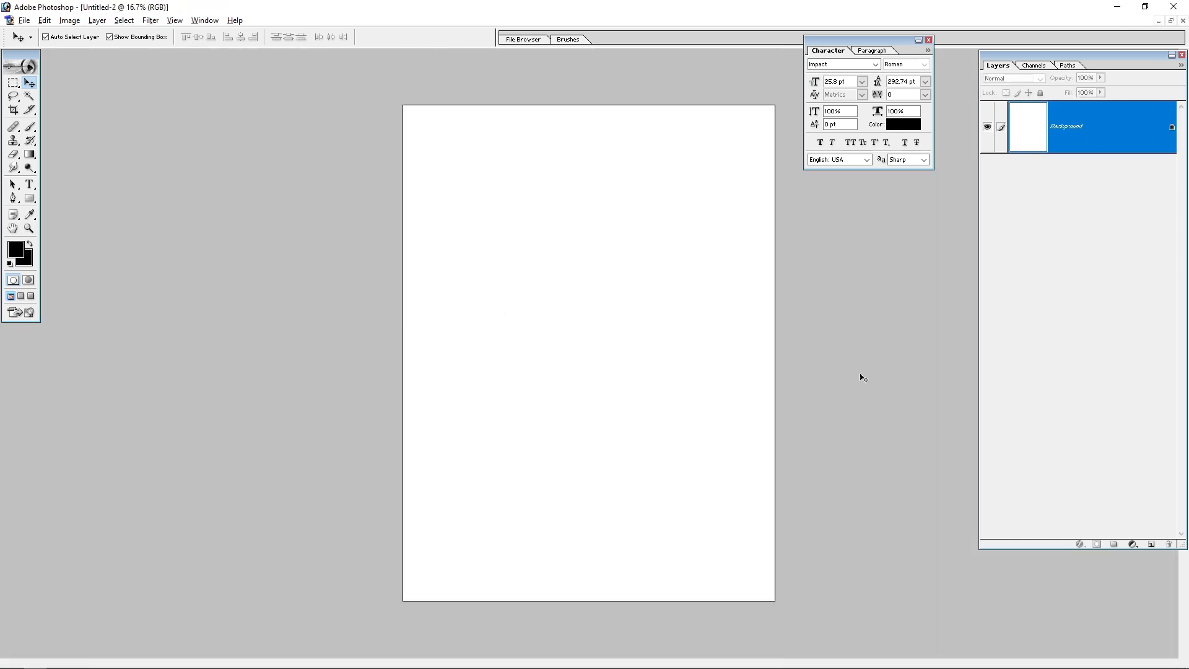
Step: Add a Solid Color fill layer set to CMYK 0, 0, 100, 0 yellow
click(1132, 544)
click(1115, 345)
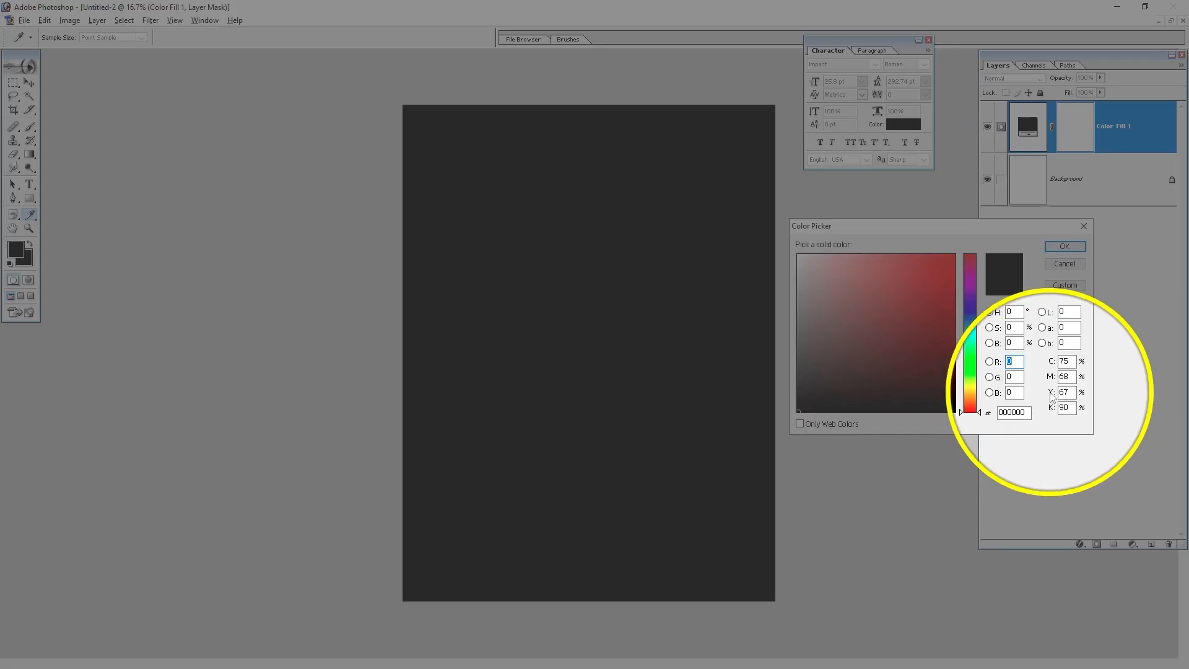
drag(1070, 360, 1044, 366)
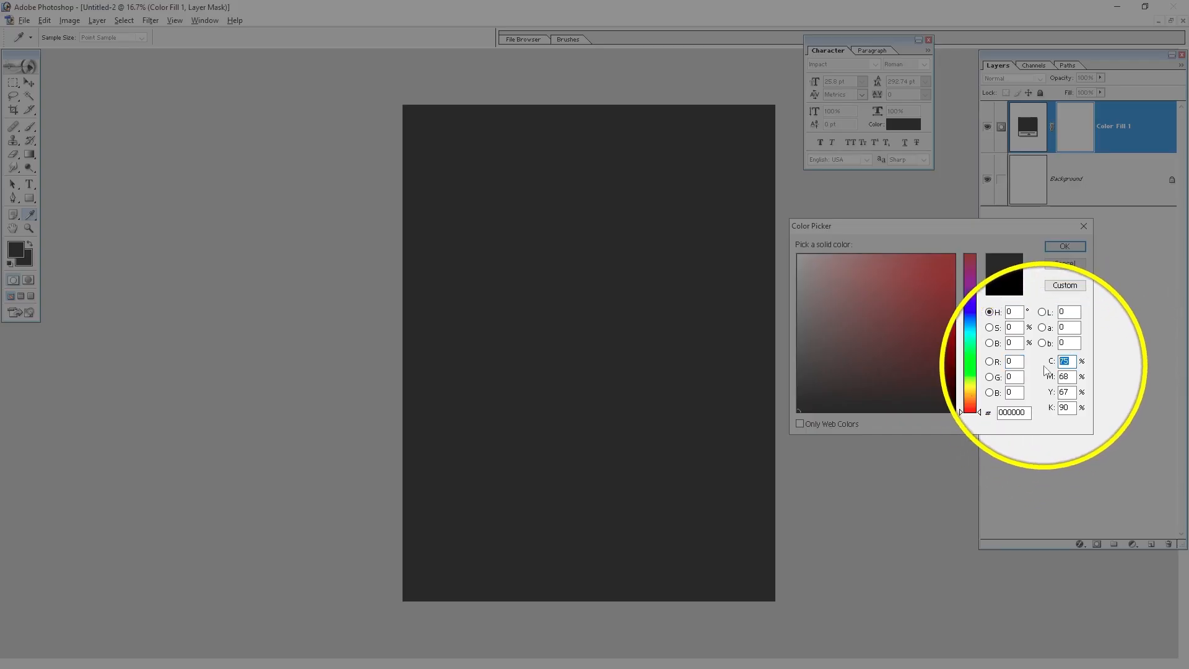
text(0)
key(Tab)
text(0)
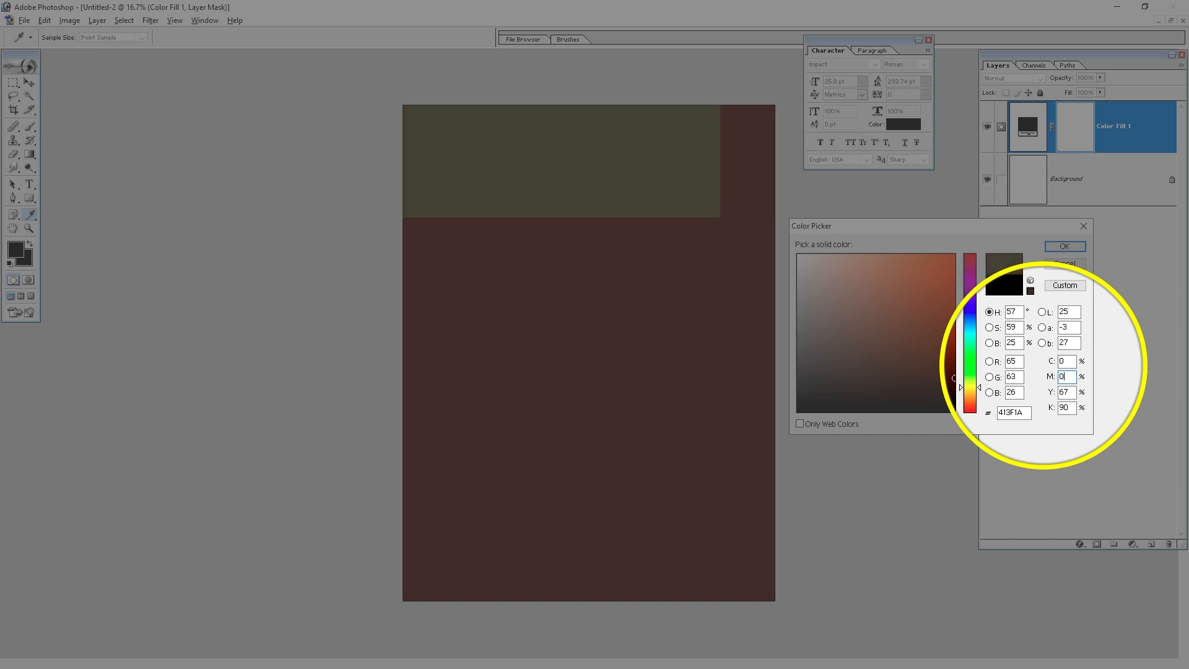
key(Tab)
text(100)
key(Tab)
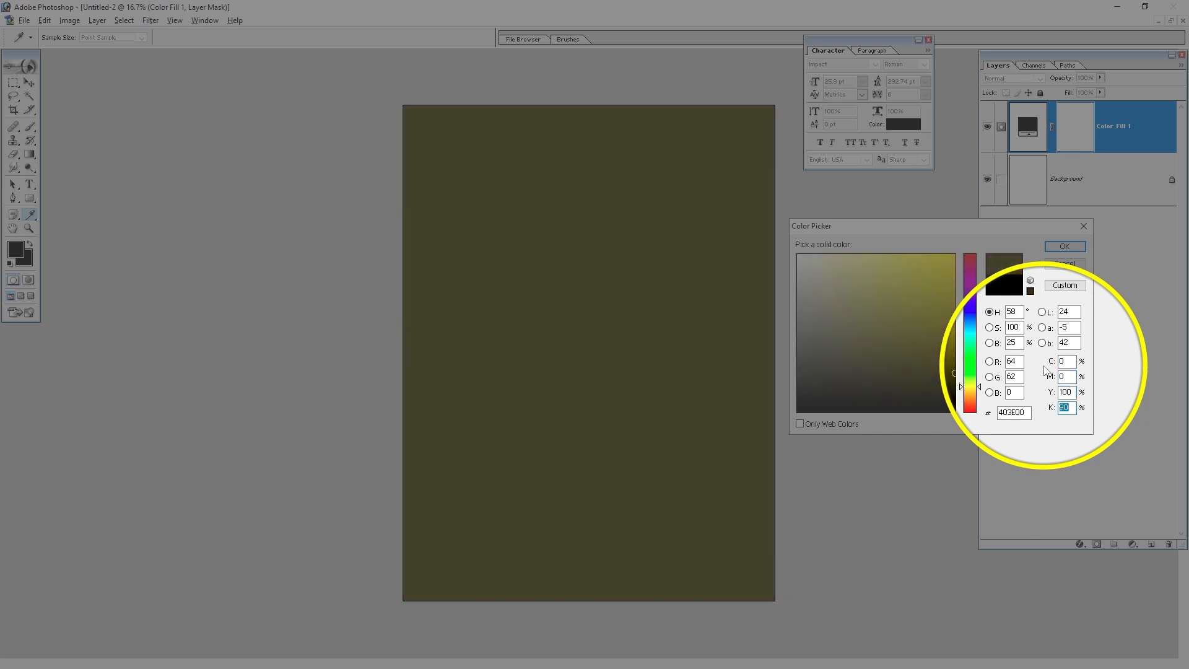
text(0)
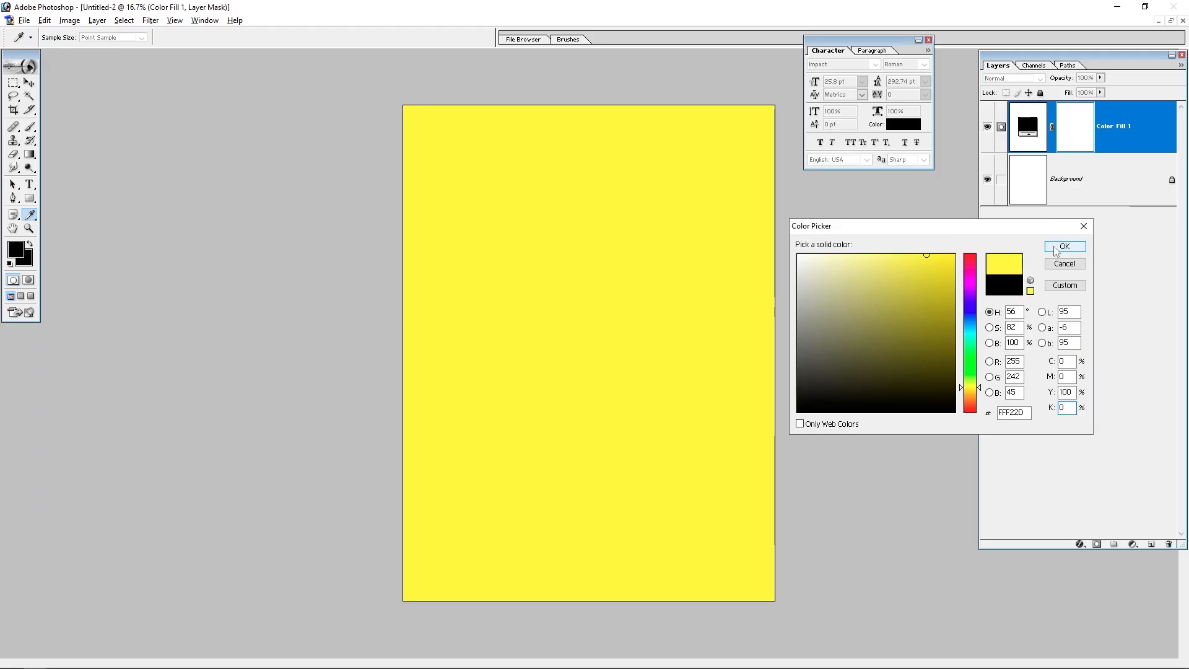
click(1056, 248)
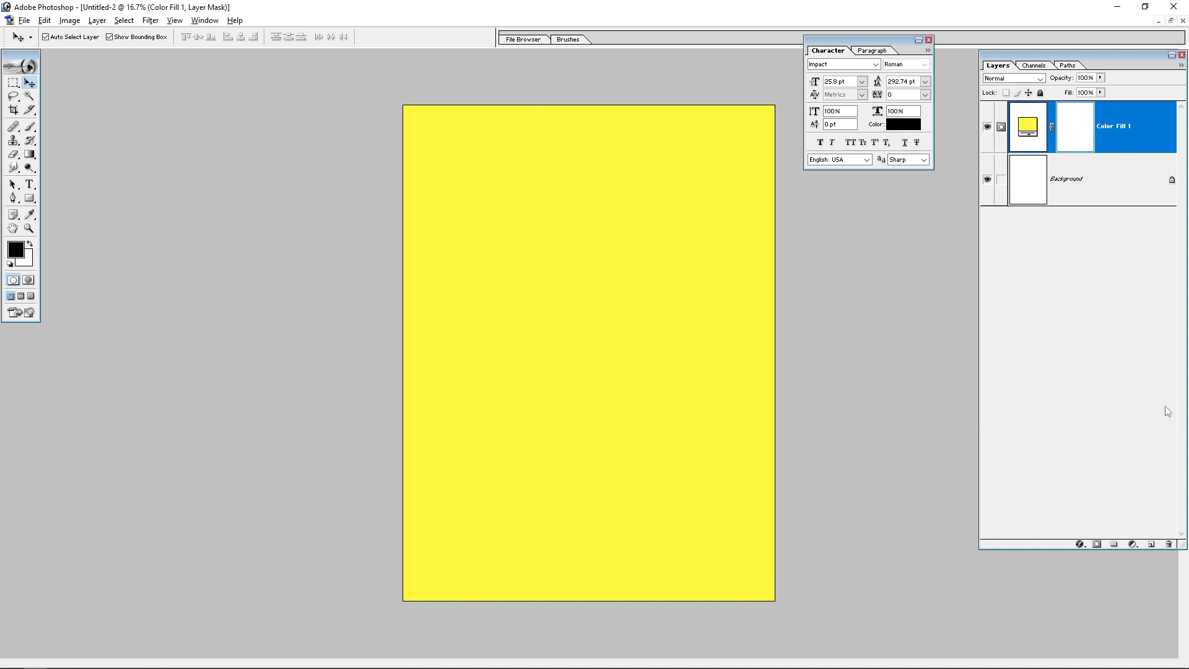
Step: On a new empty layer, stroke the whole canvas with a black inside border, then deselect
click(1151, 544)
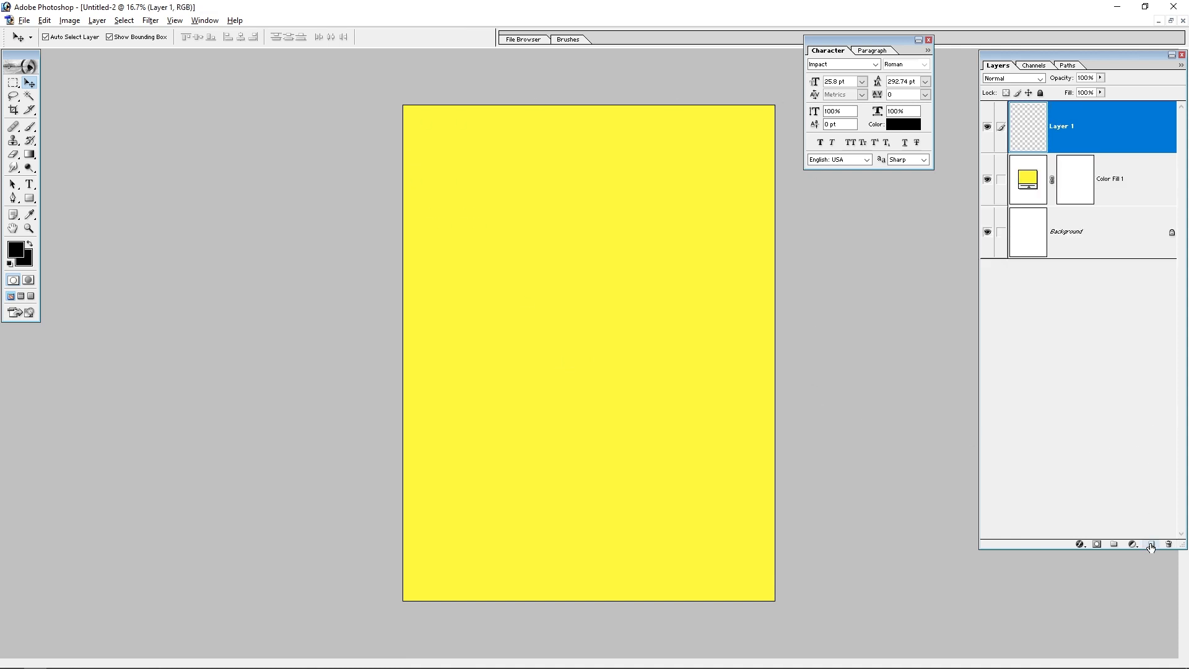
key(ctrl+a)
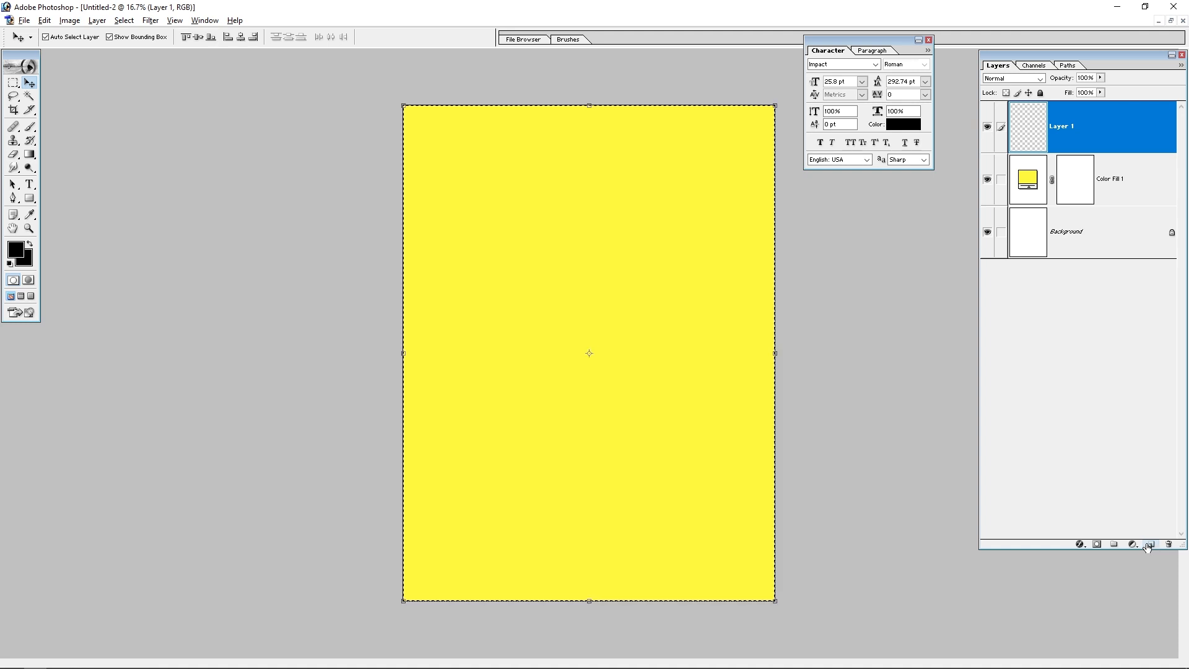
click(45, 21)
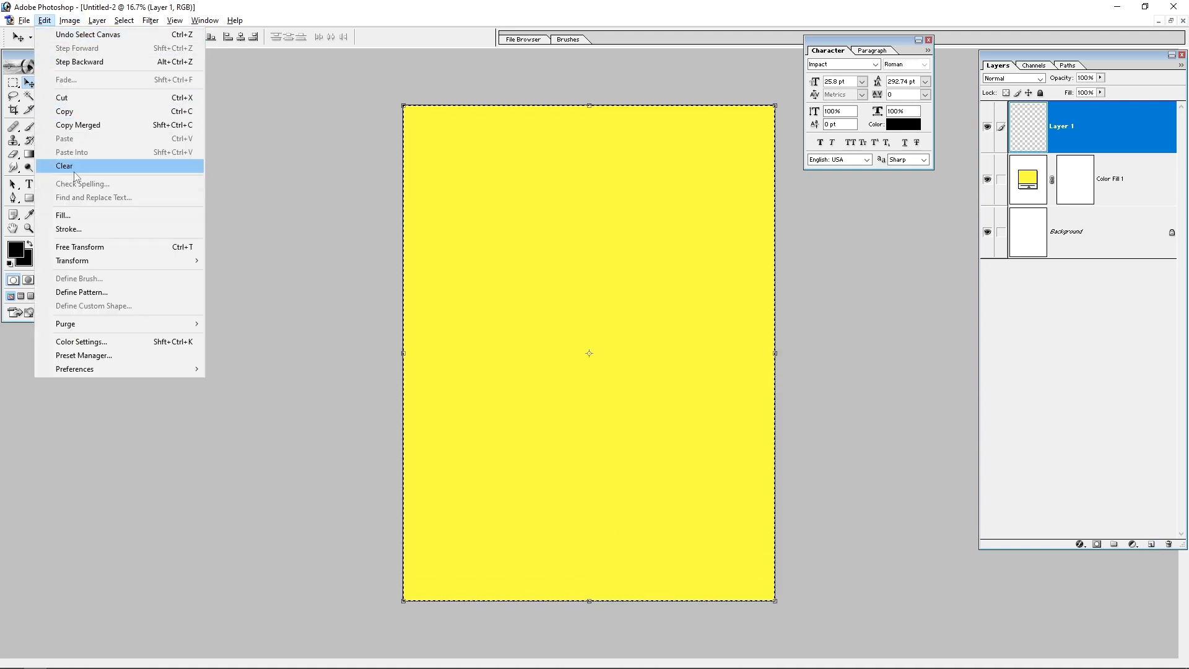
click(80, 229)
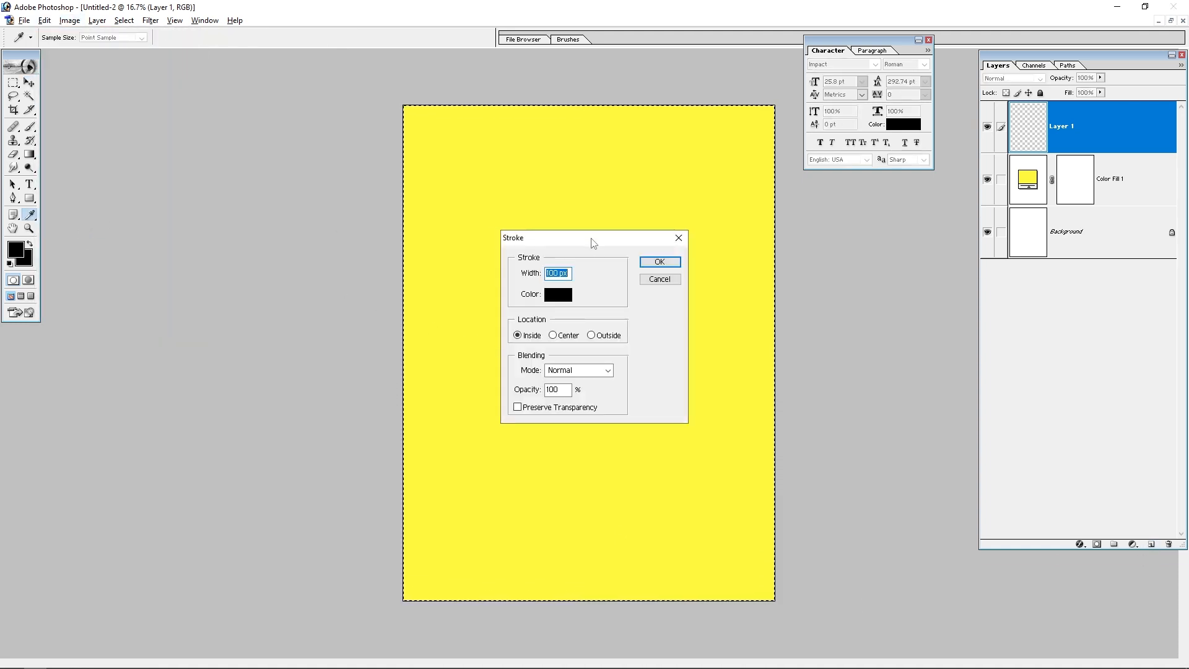
drag(589, 239, 313, 211)
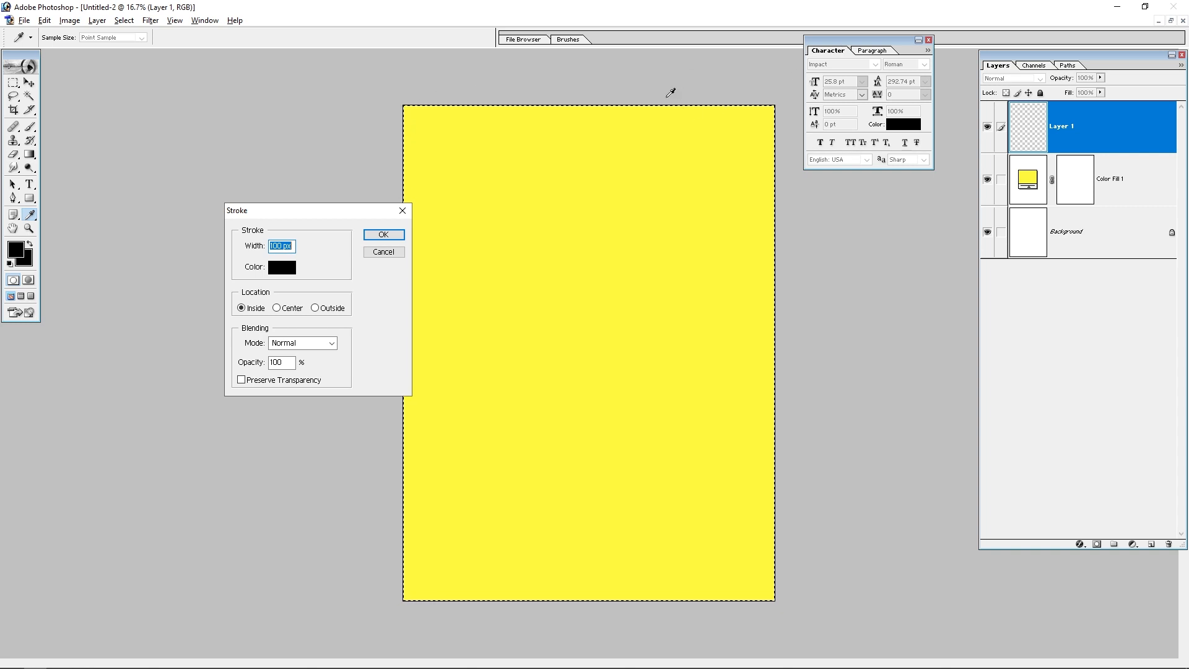
click(385, 237)
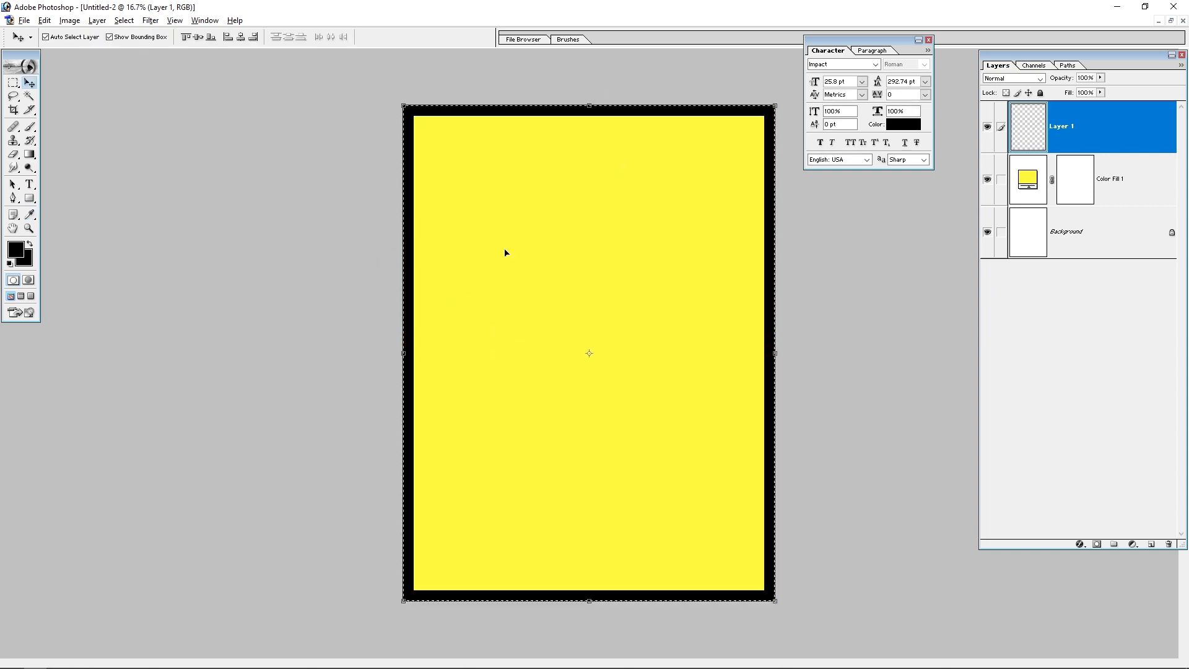
key(ctrl+d)
Step: Compare with the Xerox Flex reference design and switch the new document to full screen mode
key(alt+Tab)
drag(166, 240, 379, 340)
key(alt+Tab)
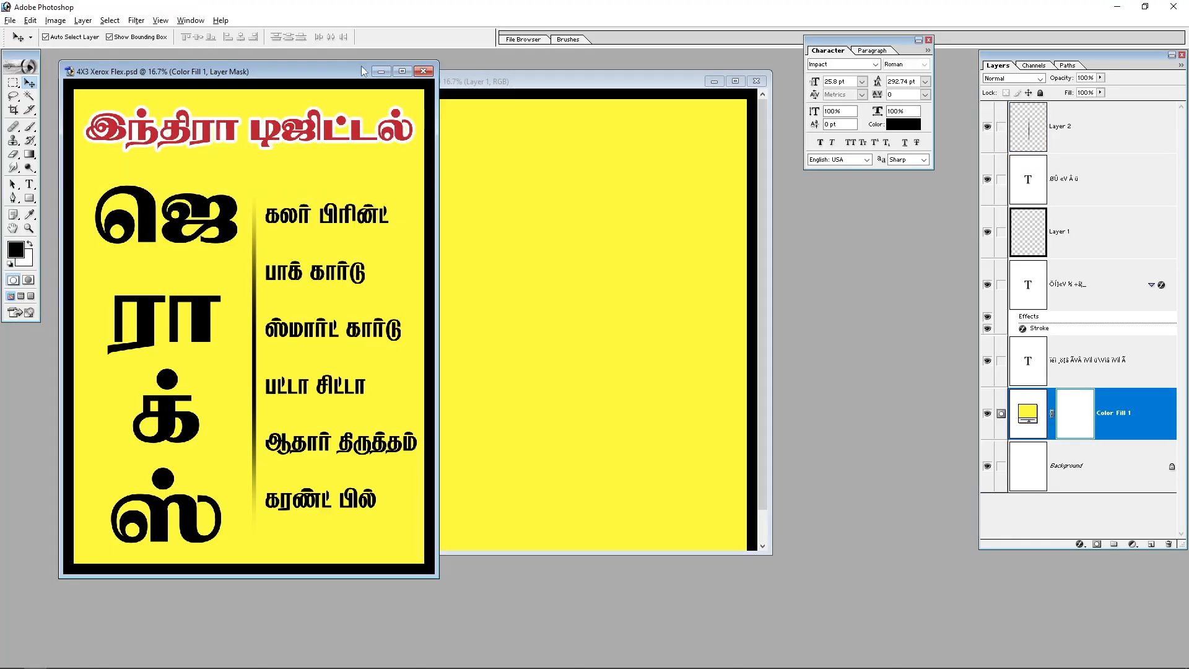
drag(341, 85, 242, 141)
key(Tab)
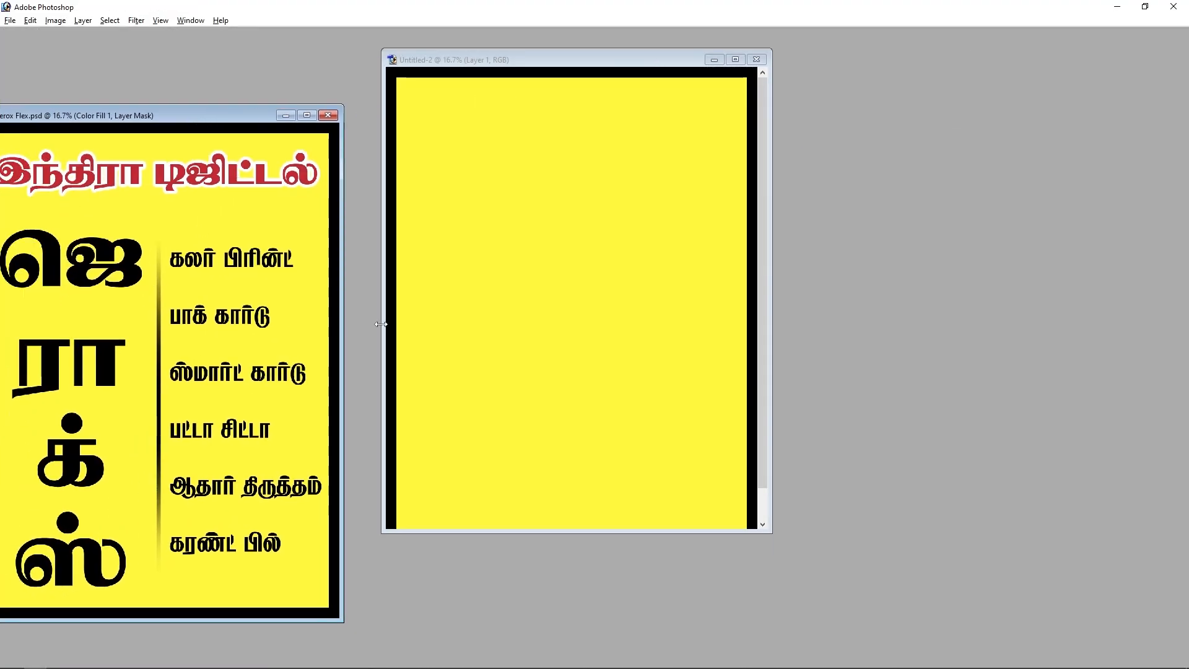
click(561, 314)
key(f)
key(Tab)
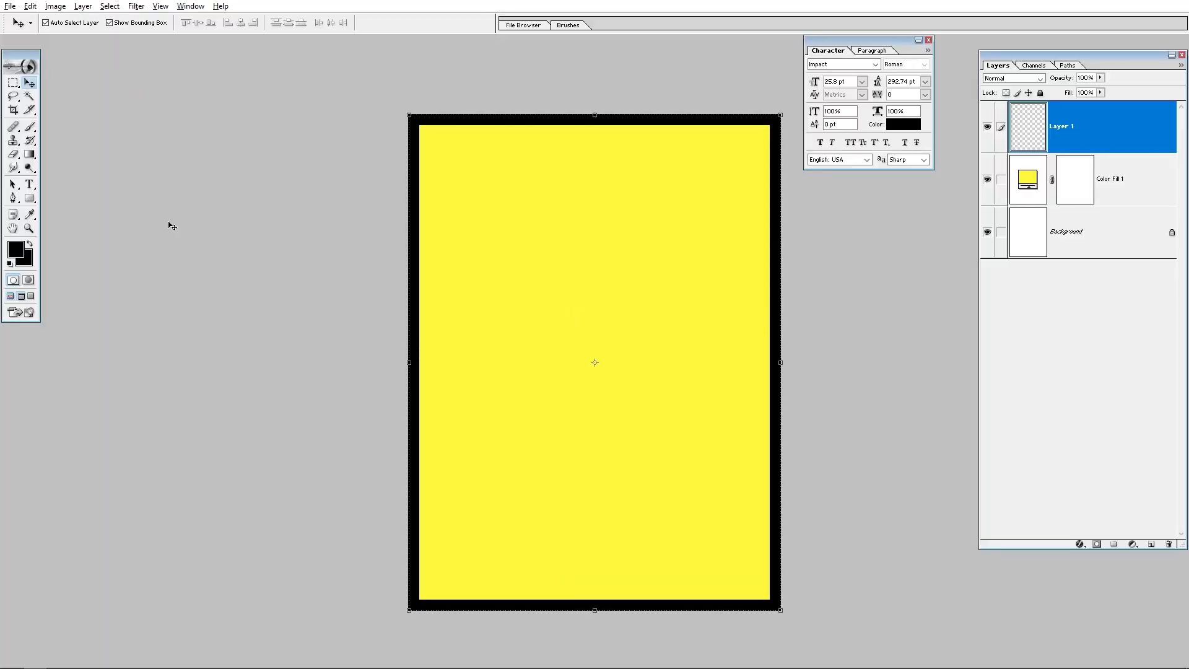
Step: Start a text layer near the board's upper-left corner with the Type tool and set the font size to 80 pt
click(29, 184)
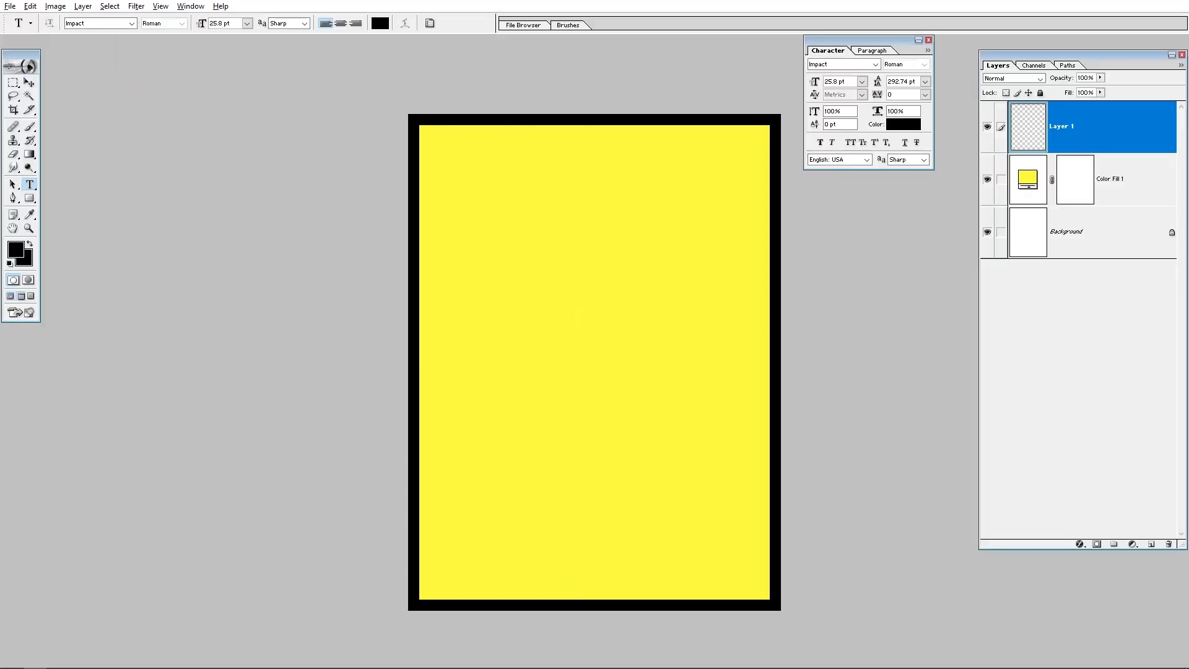
click(451, 212)
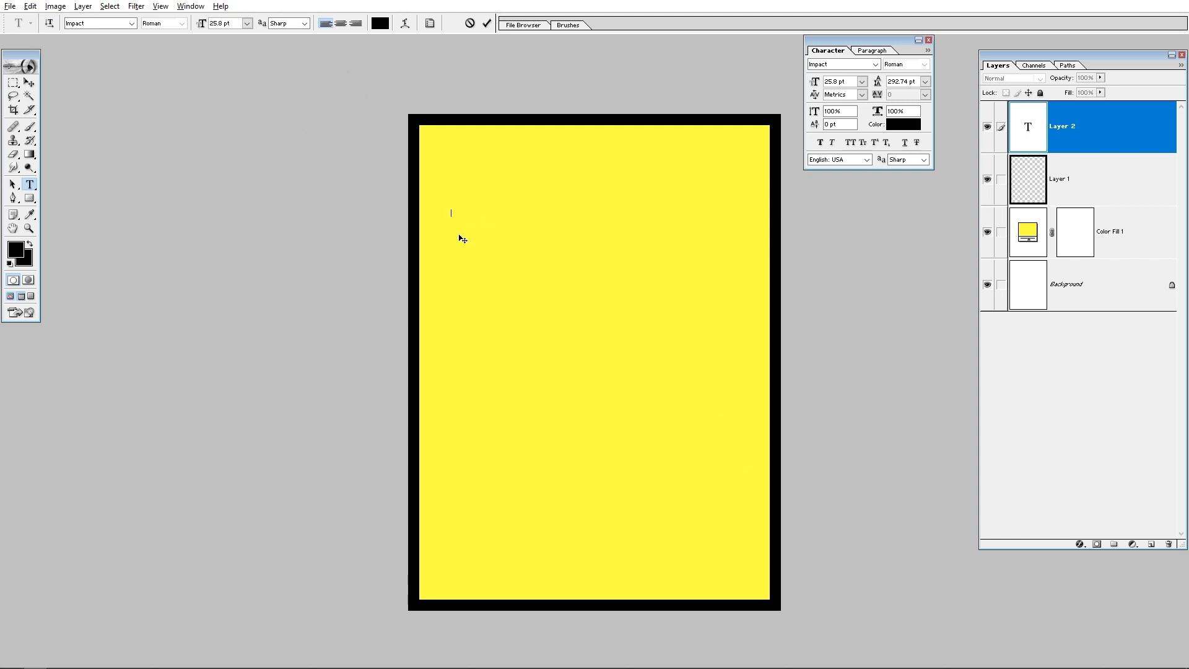
click(223, 23)
text(80)
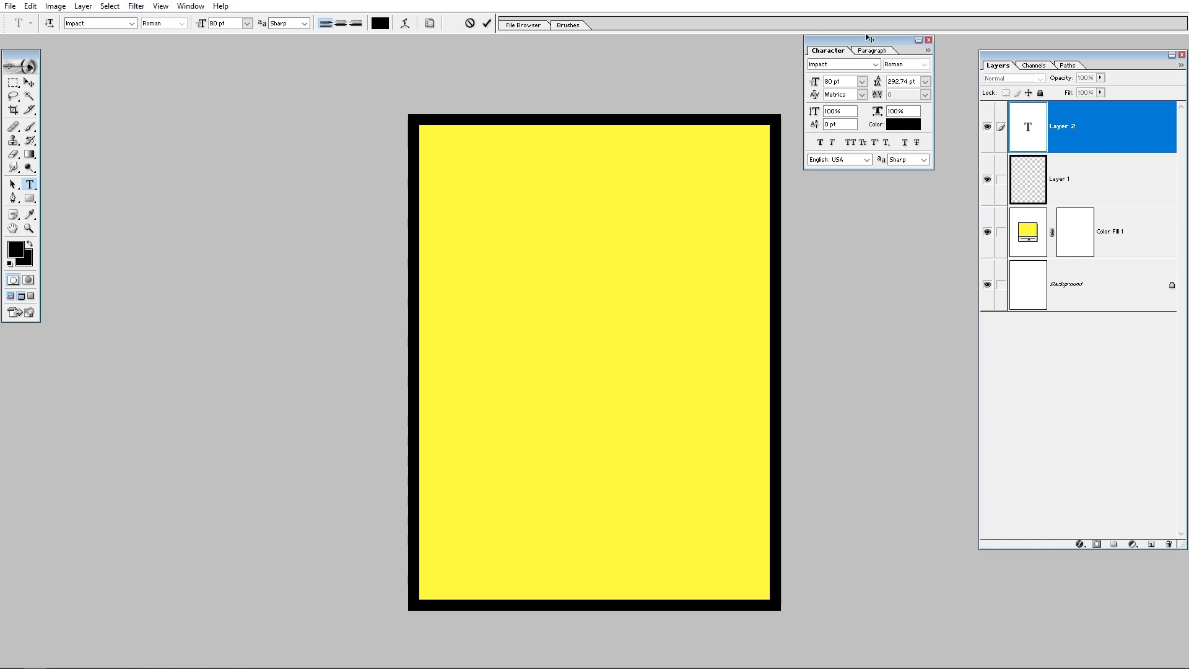
Step: Set the text's font family to SR-Tamil001
drag(849, 39, 835, 62)
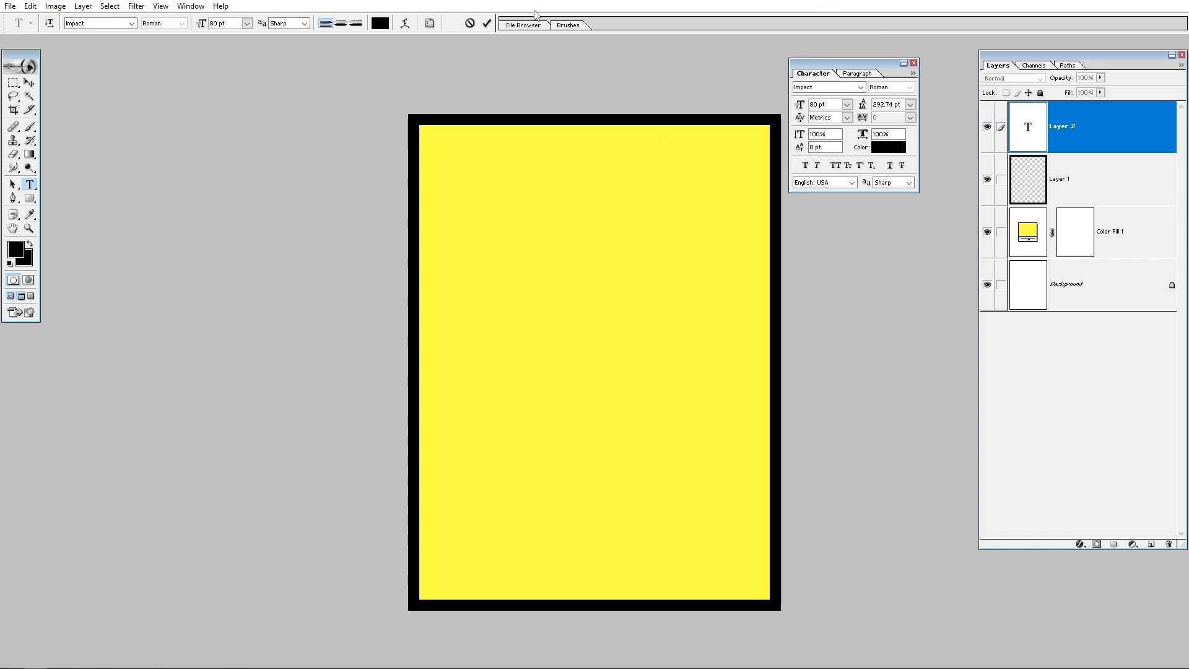
click(191, 7)
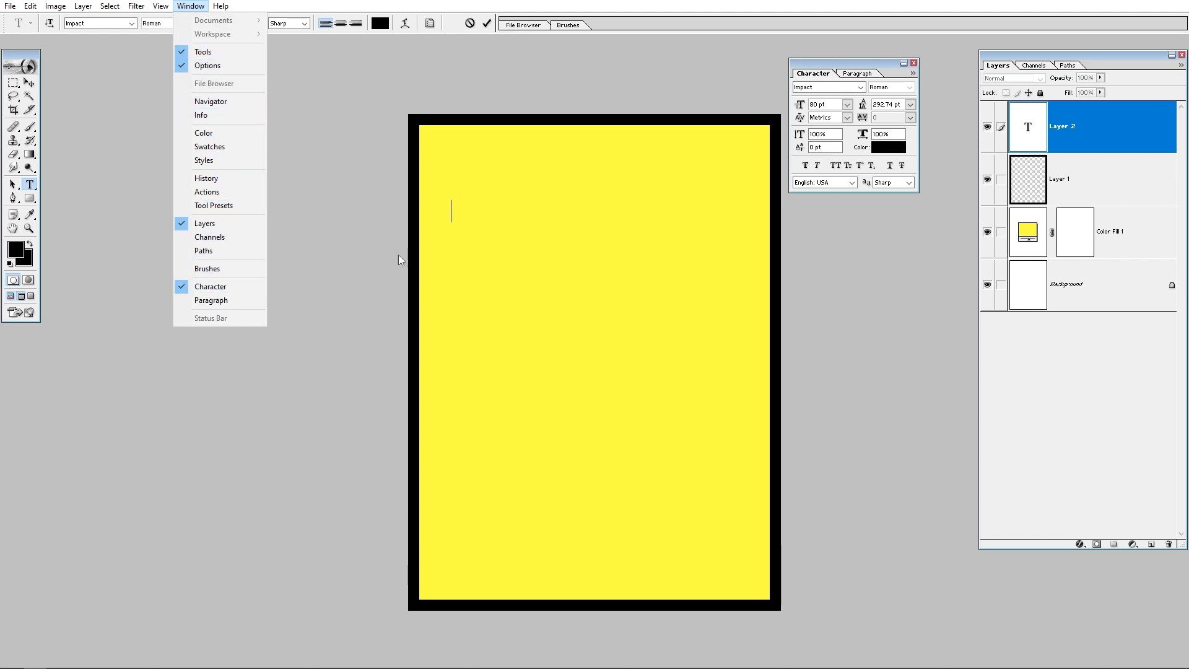
click(862, 87)
click(838, 87)
click(838, 87)
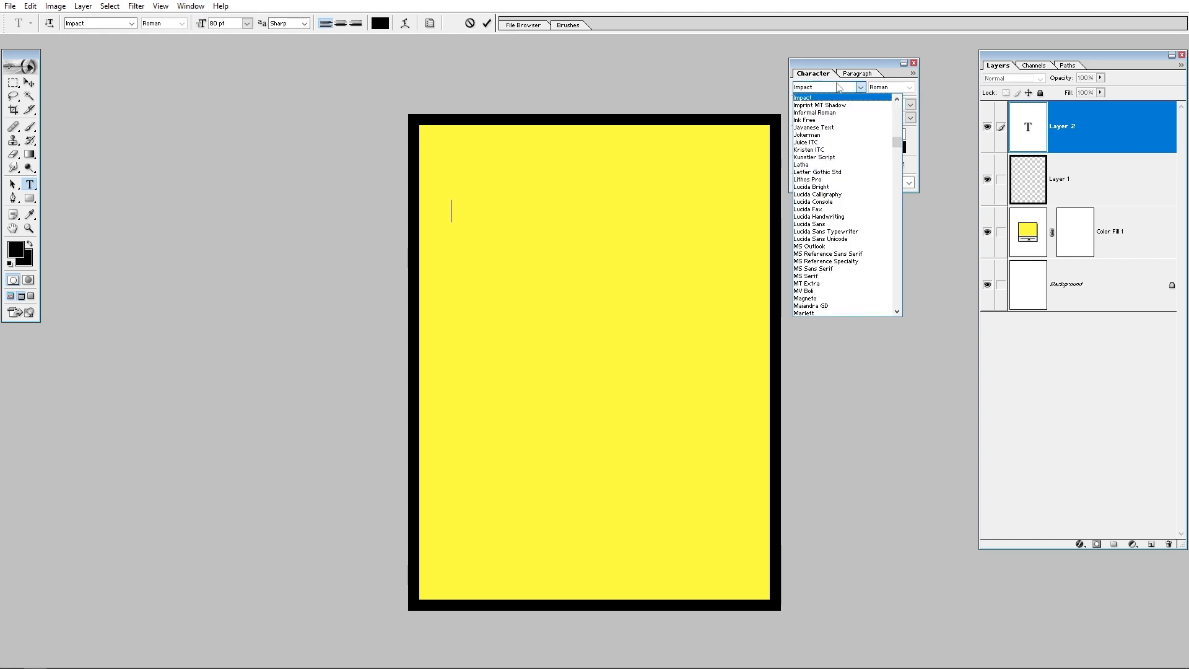
click(838, 88)
click(839, 87)
click(818, 88)
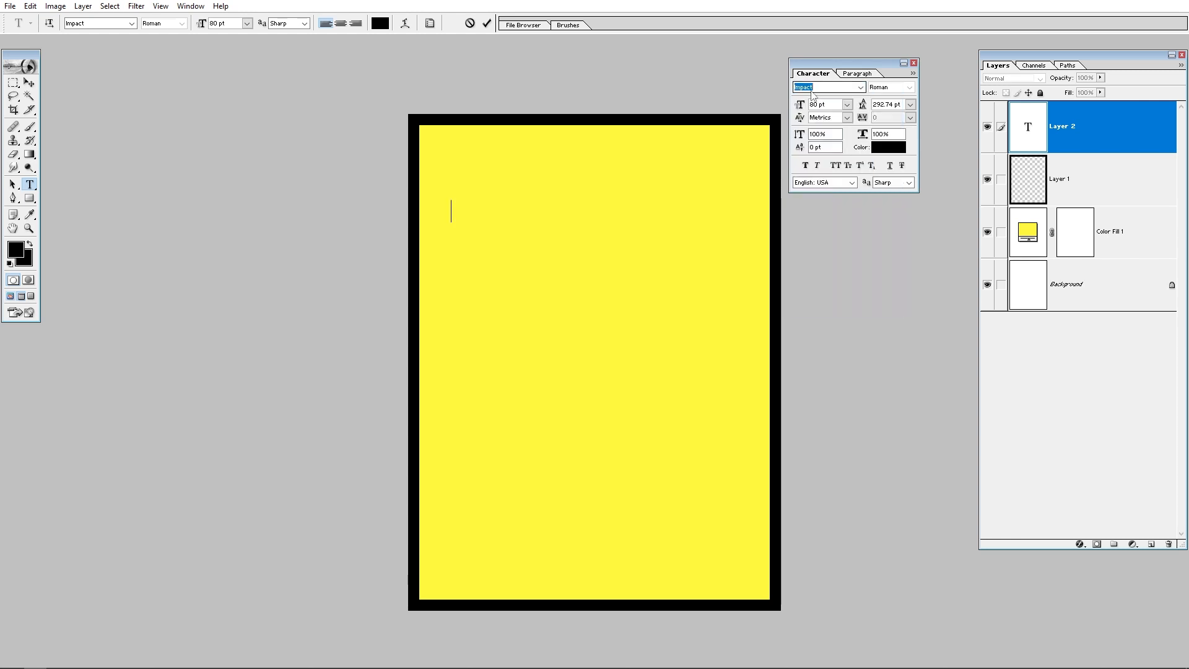
text(Ebrima)
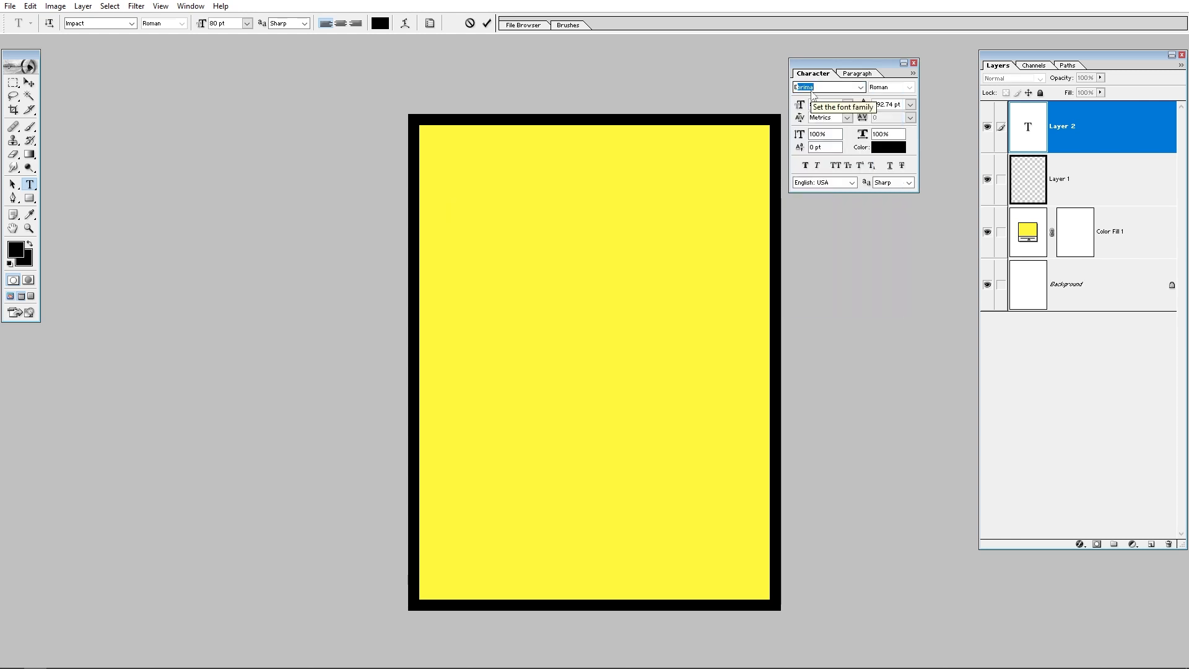
mouse_move(1139, 667)
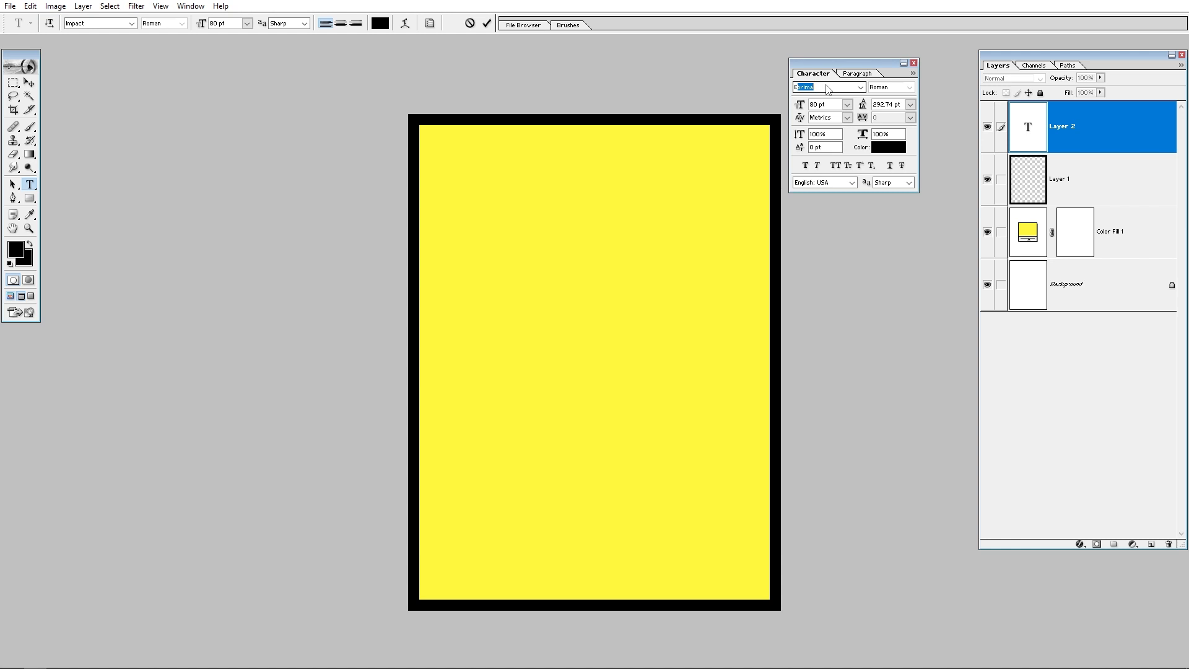
key(Down)
key(Down)
key(Return)
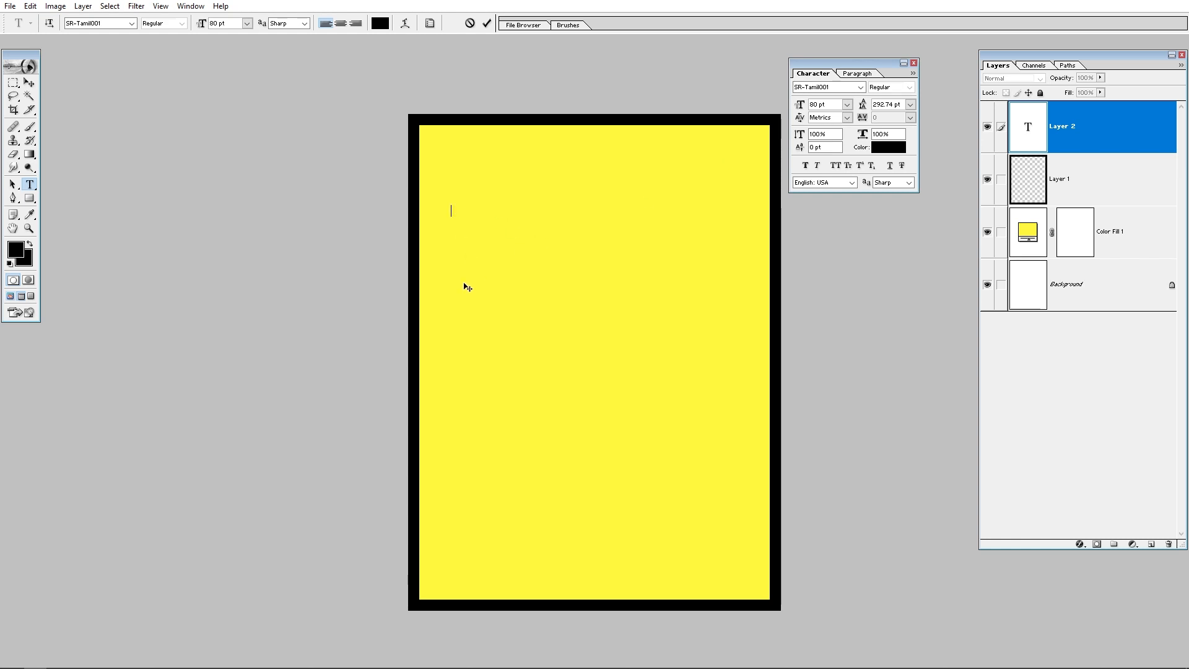
Step: Type the Tamil letter ஜெ, select it, and set its font size to 500 pt
text(அண)
key(ctrl+a)
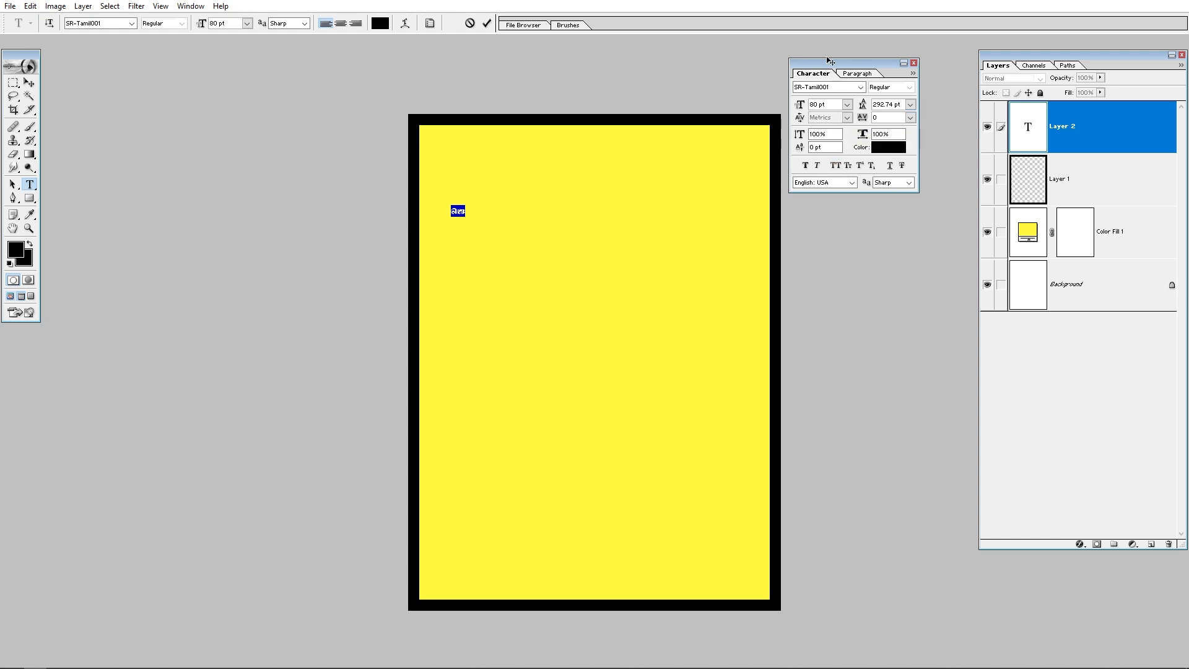
click(831, 109)
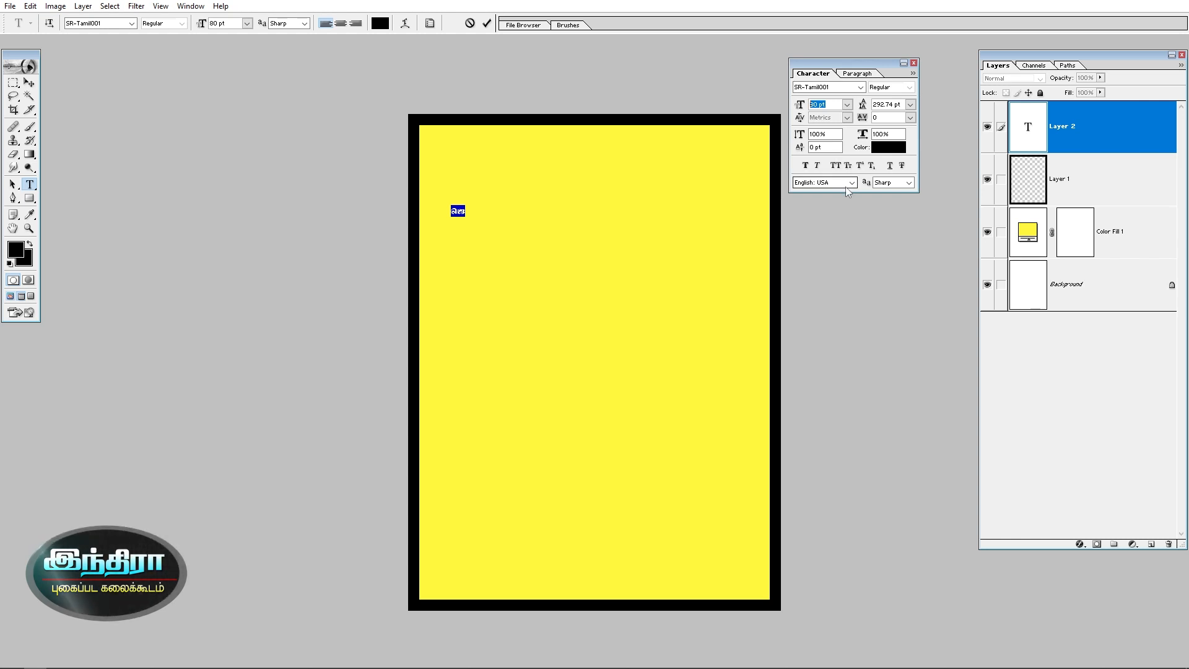
text(300)
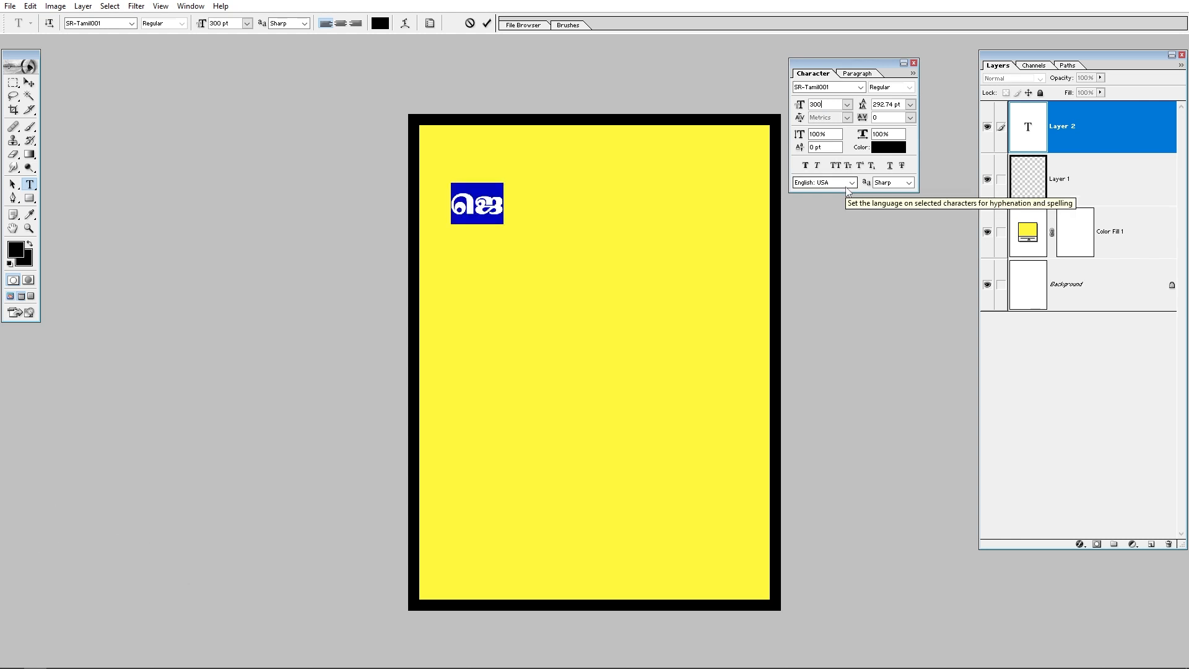
key(Return)
text(500)
key(Return)
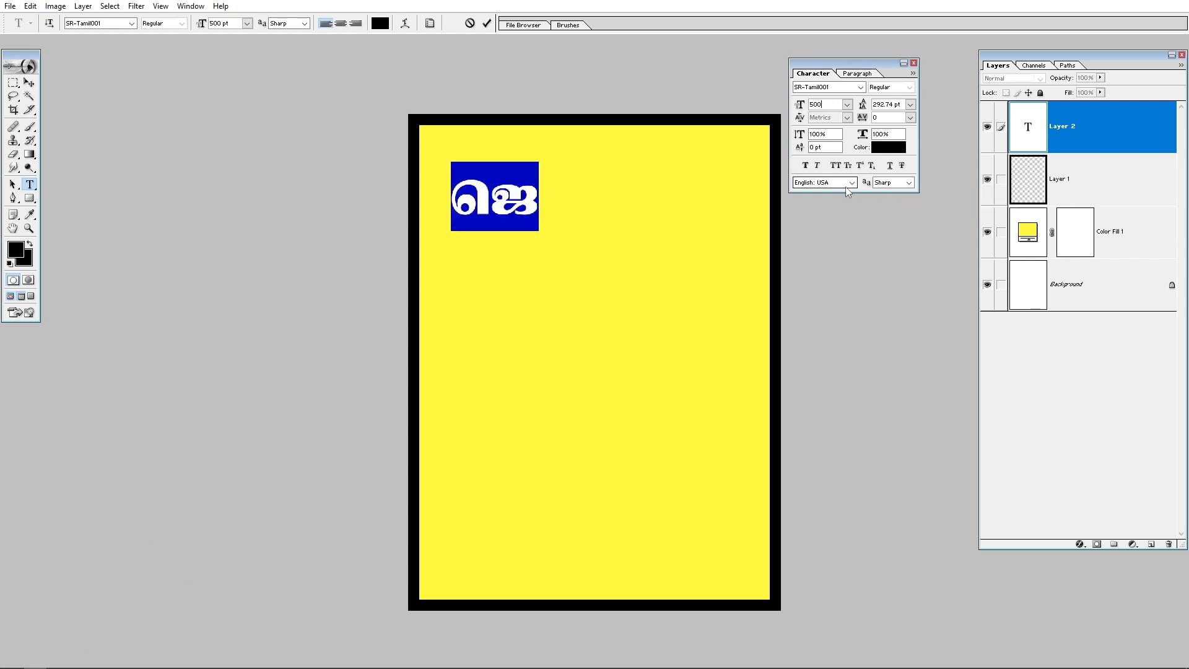
Step: Add the letters ரா, க and ஸ் each on its own new line below ஜெ
click(510, 192)
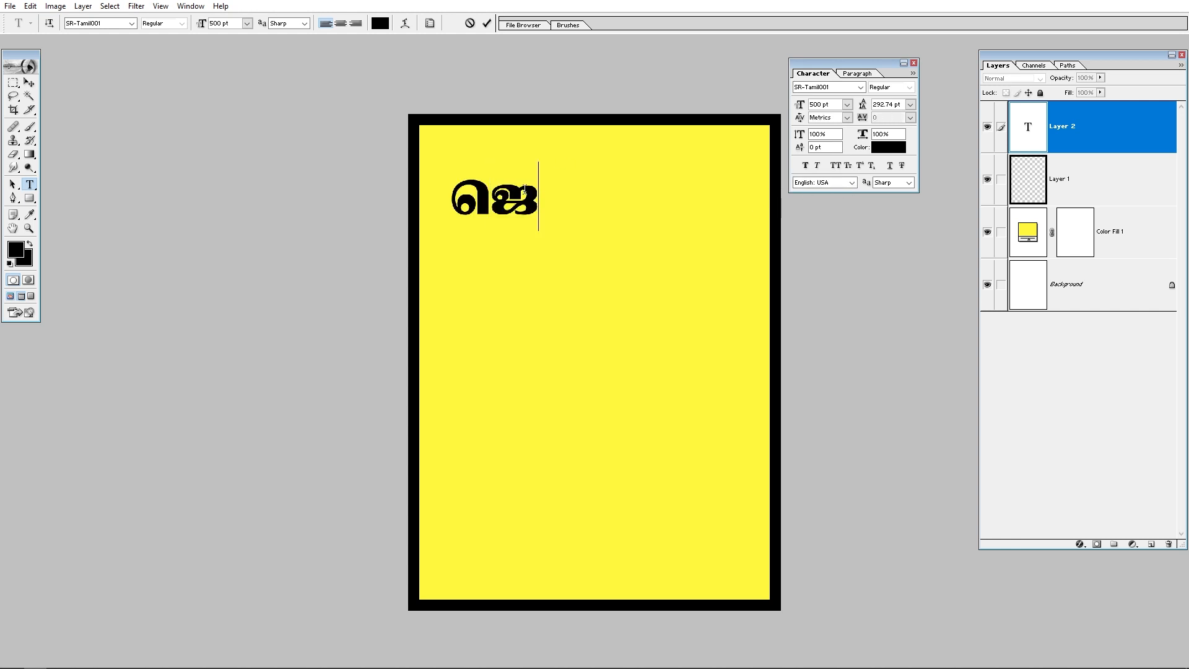
key(Return)
text(ரா)
key(Return)
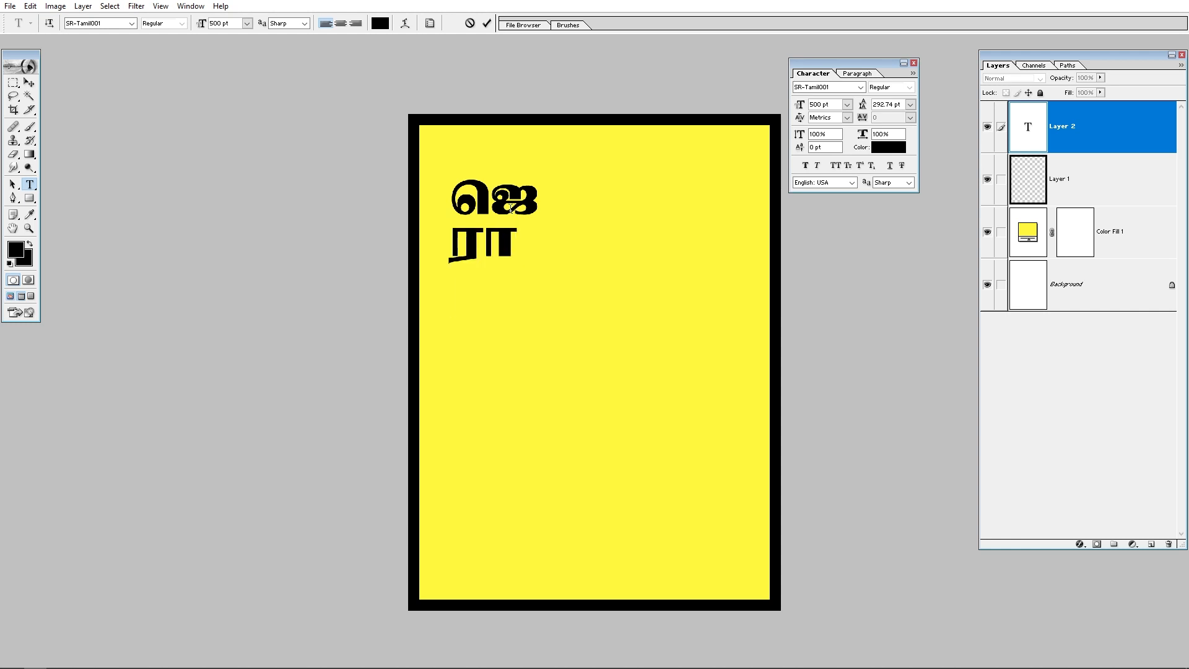
text(க)
key(Return)
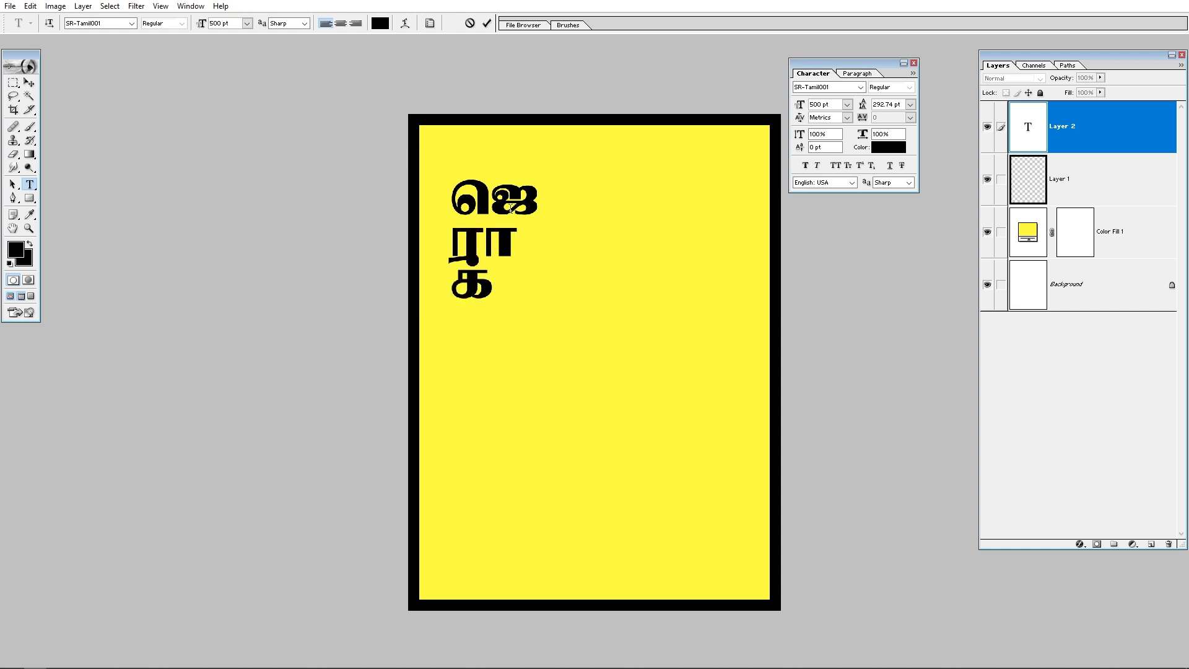
text(ஸ)
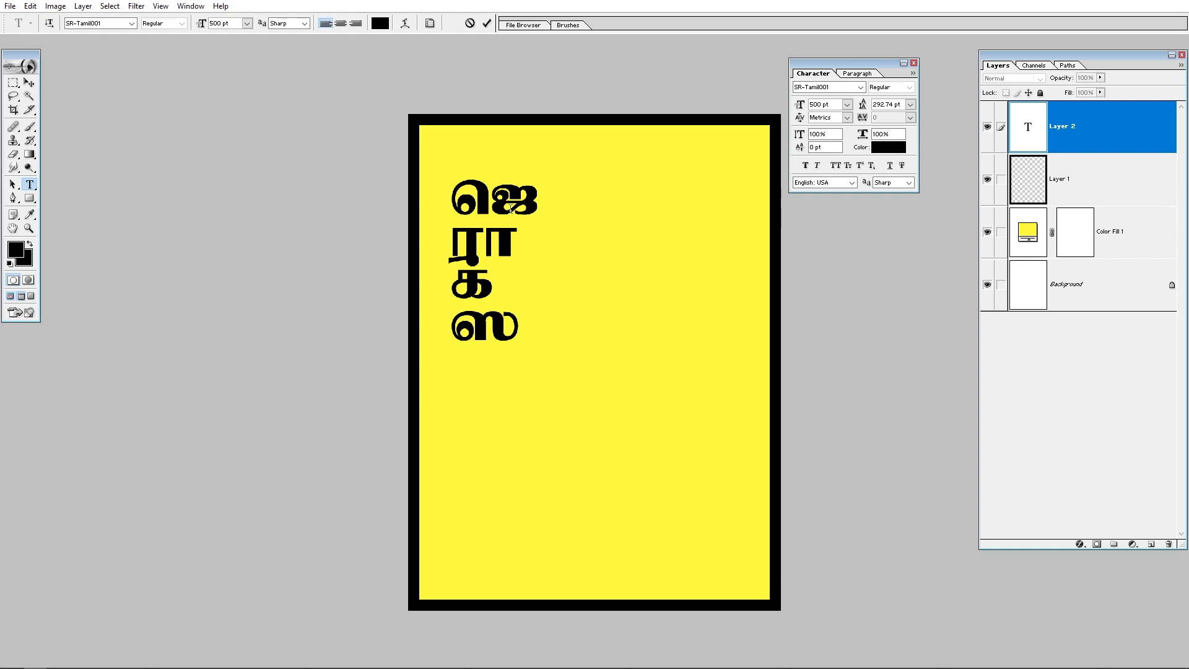
text(்)
Step: Select all the text and center-align the four lines
key(ctrl+a)
click(489, 199)
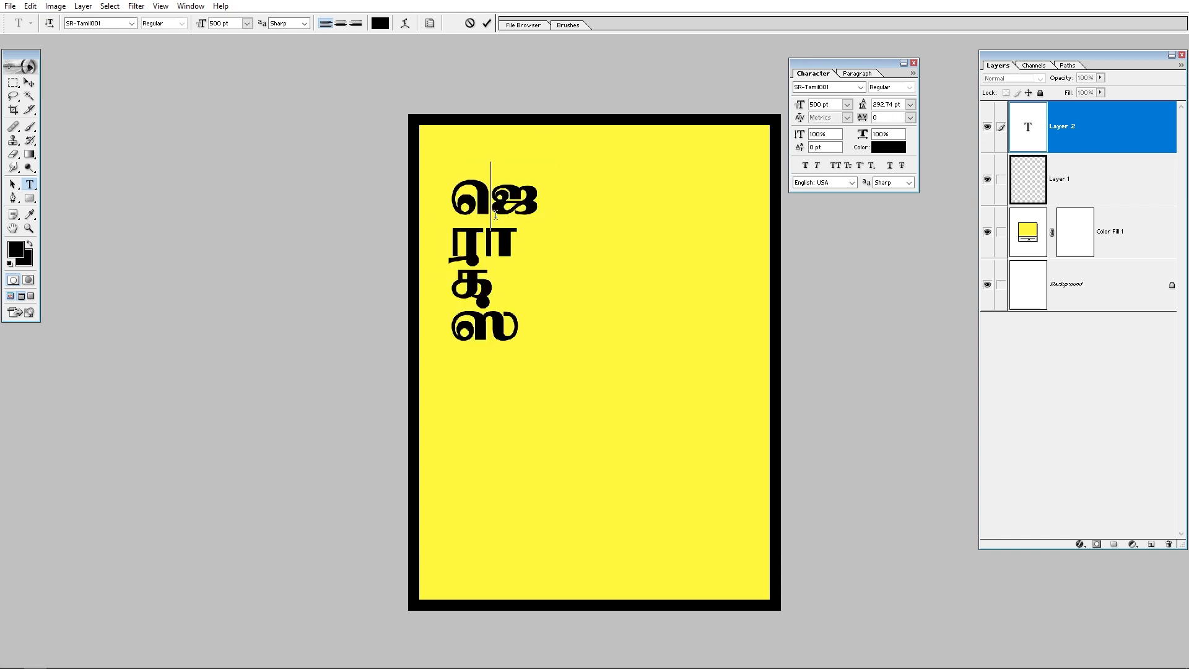
key(ctrl+a)
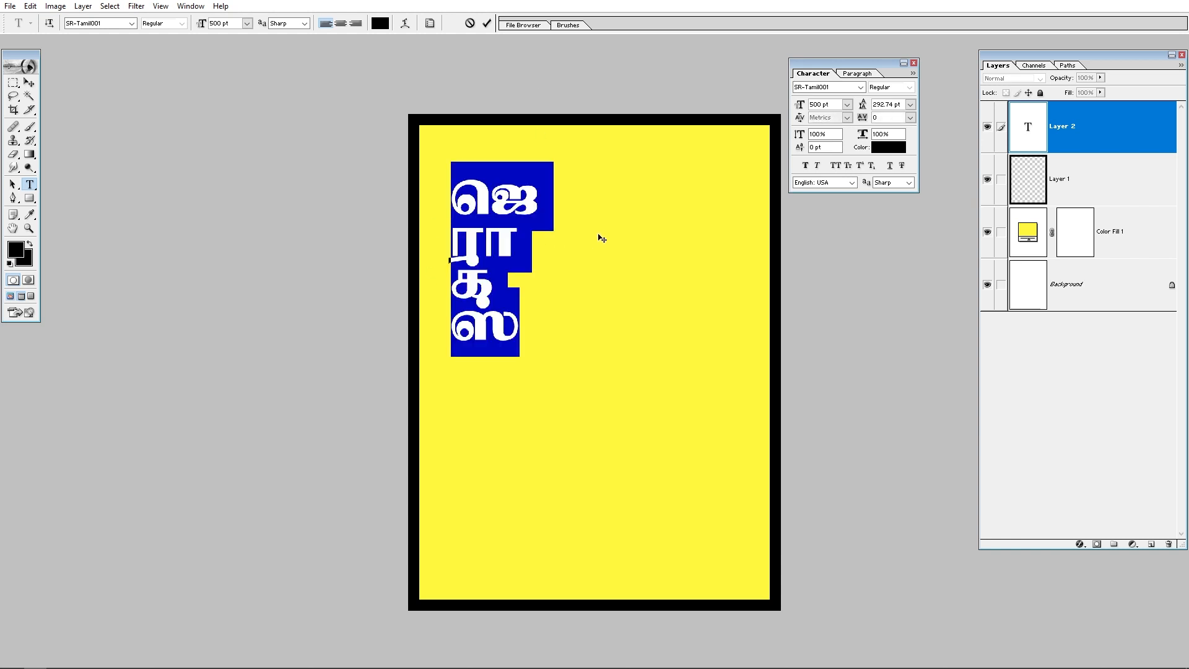
click(344, 28)
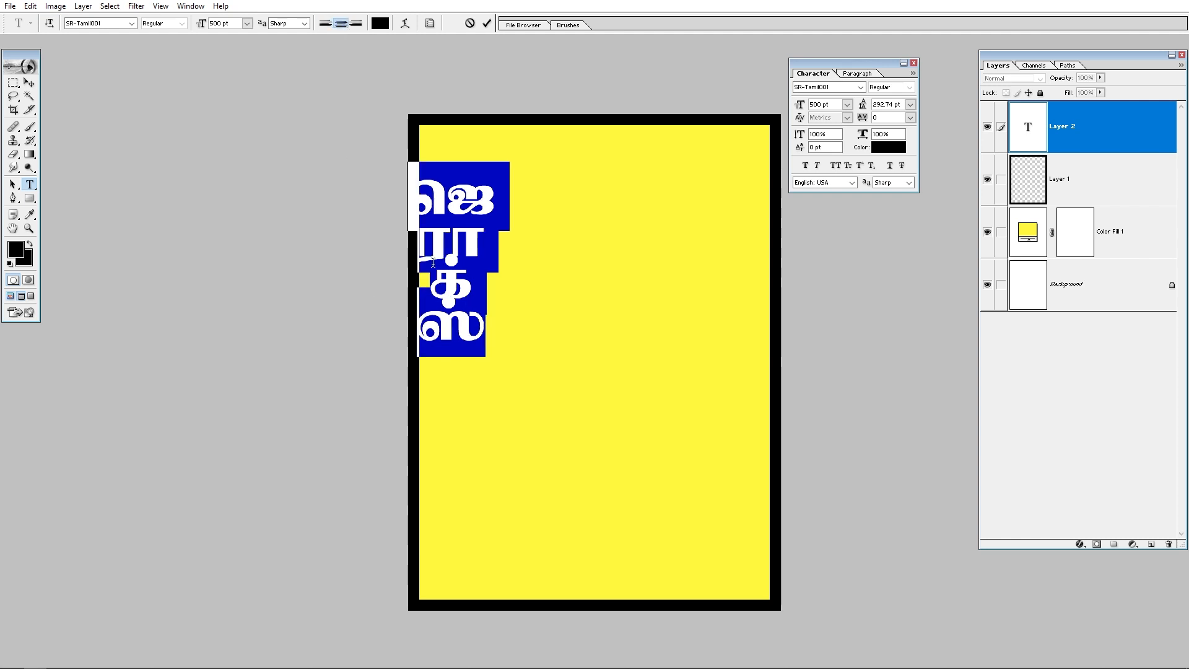
drag(489, 213, 496, 215)
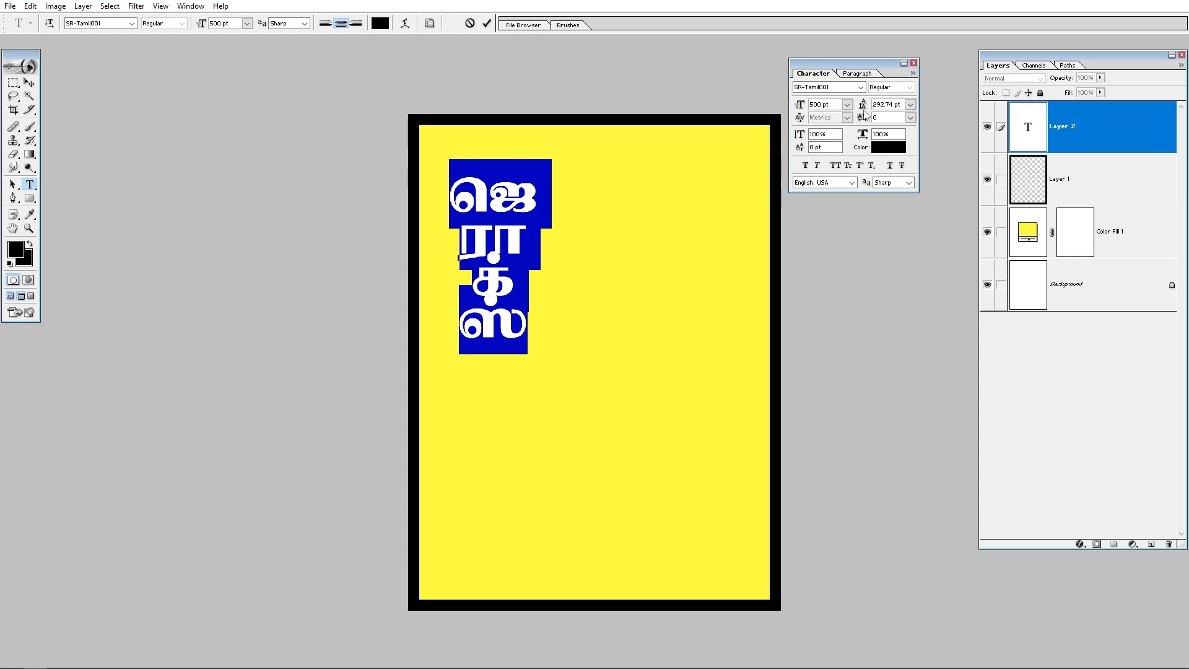
Step: Set the leading of all the text lines to 466 pt
click(909, 106)
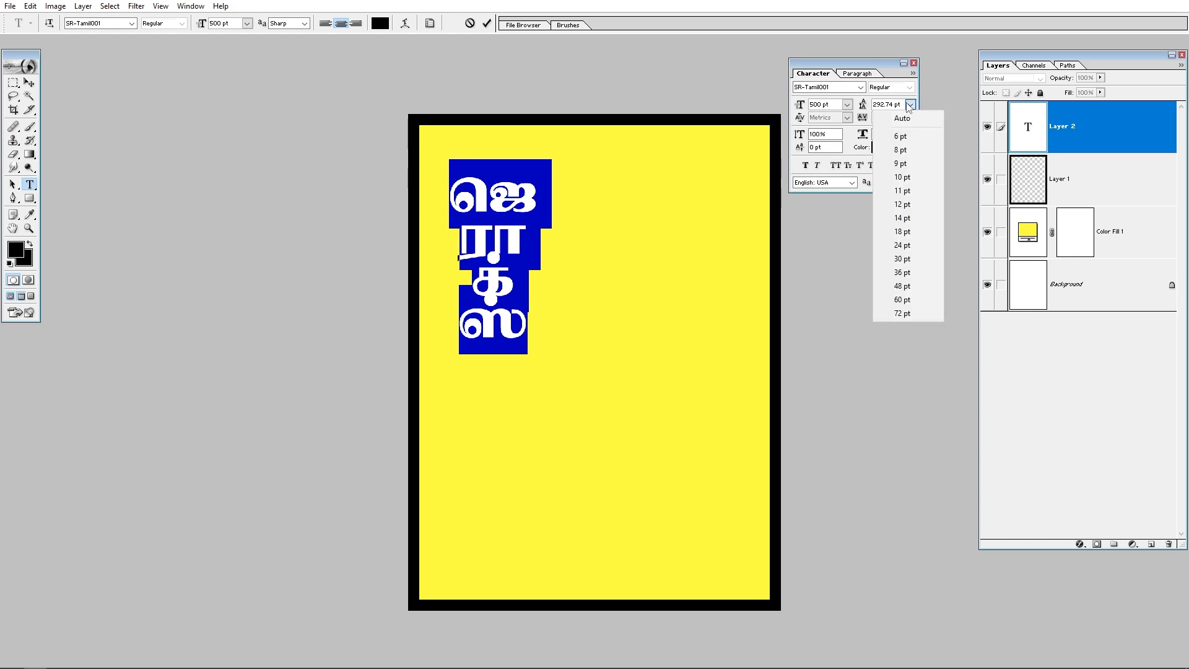
click(910, 115)
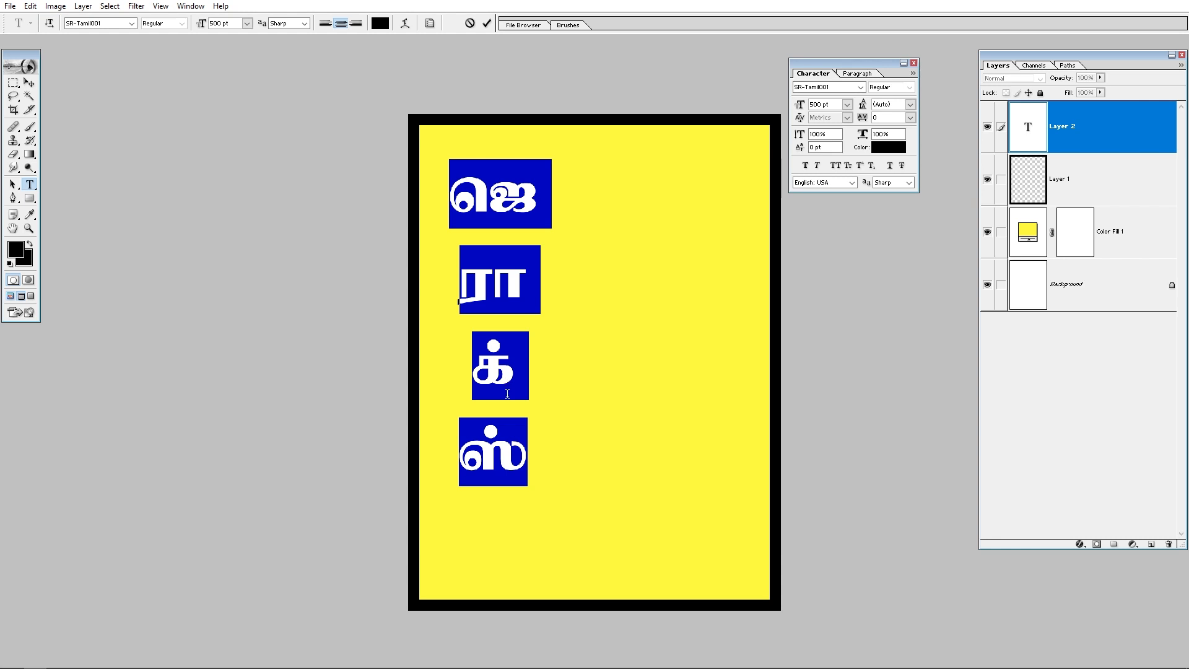
click(490, 362)
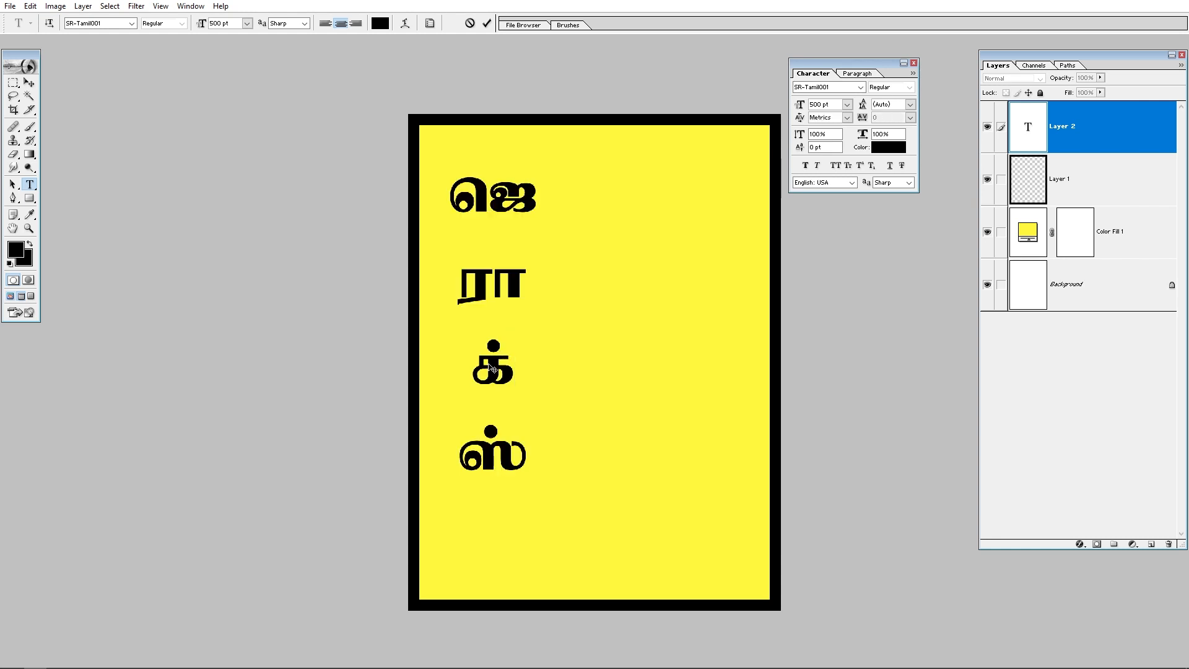
key(ctrl+a)
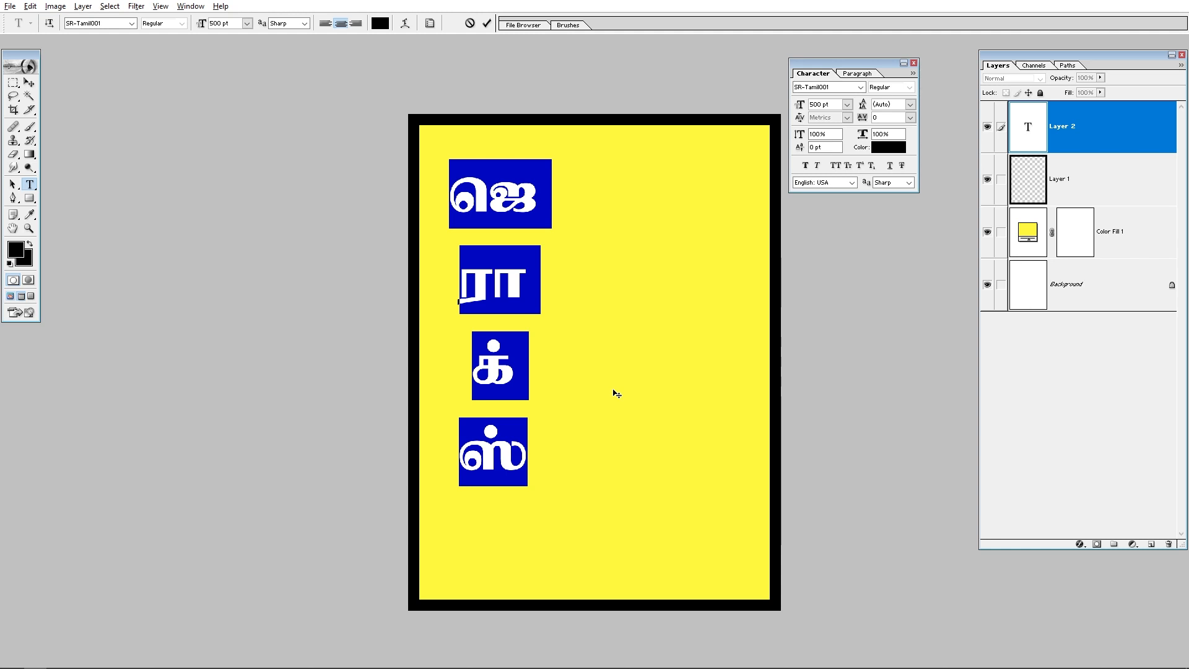
key(ctrl+alt+Up)
key(ctrl+alt+Up)
key(ctrl+alt+Up)
key(ctrl+alt+Up)
key(ctrl+alt+Up)
key(ctrl+alt+Up)
key(ctrl+alt+Up)
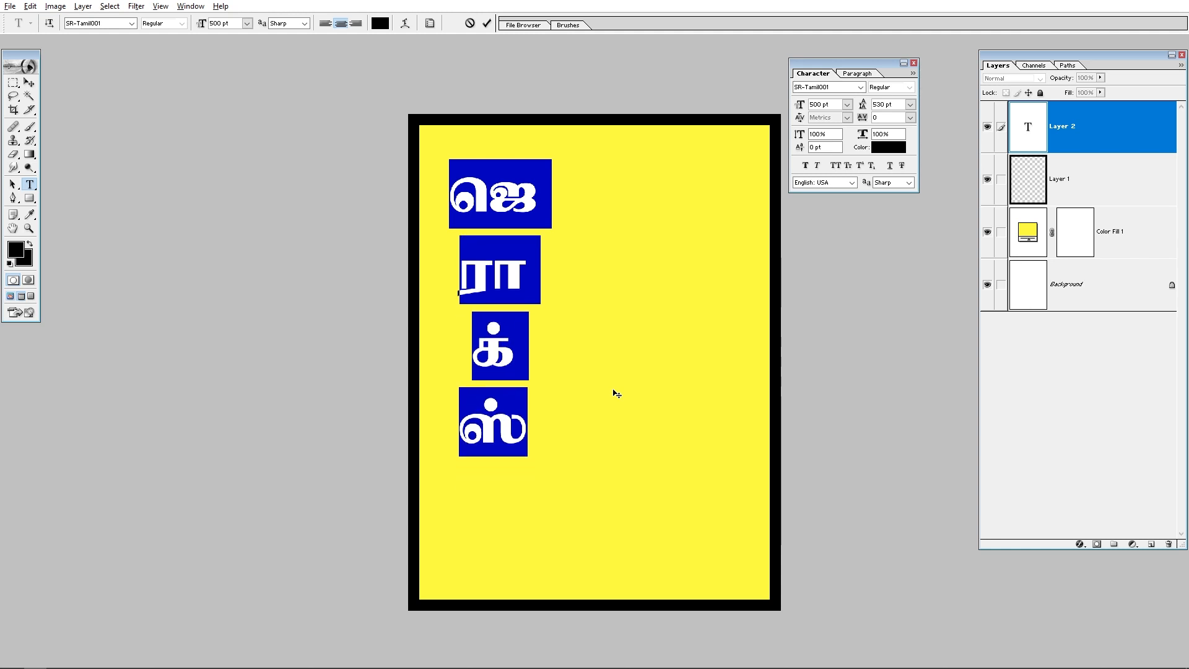
key(ctrl+alt+Up)
key(ctrl+alt+Up)
key(ctrl+alt+Up)
key(ctrl+alt+Up)
key(ctrl+alt+Up)
key(ctrl+alt+Up)
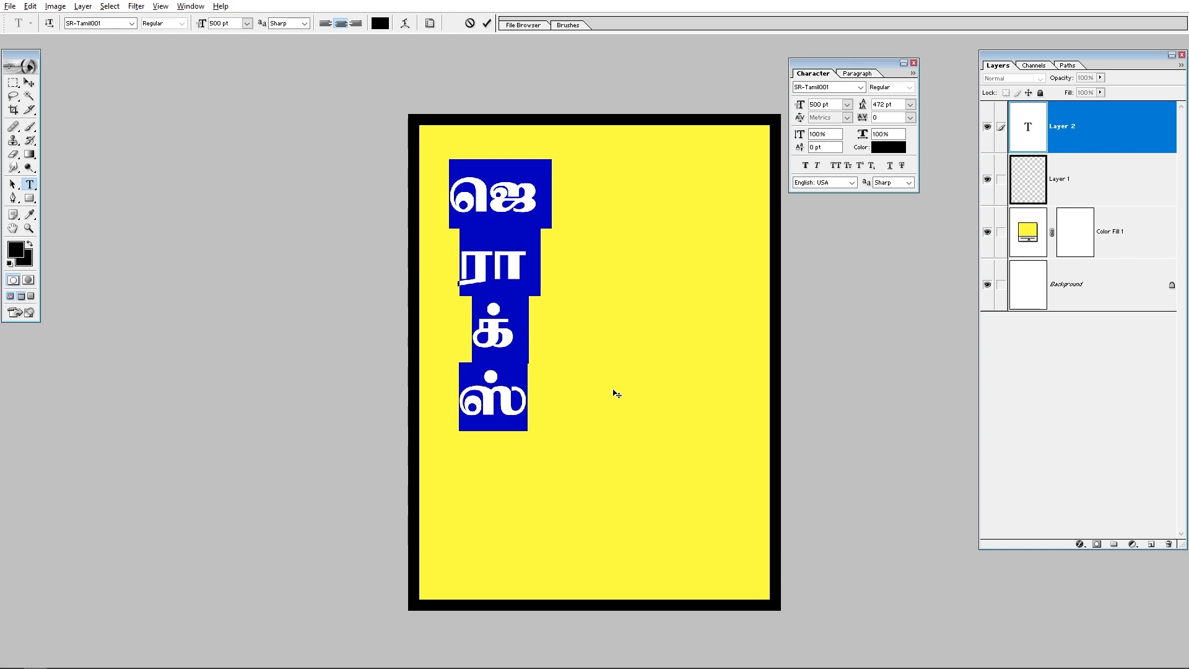
key(ctrl+alt+Up)
key(ctrl+alt+Up)
key(ctrl+alt+Up)
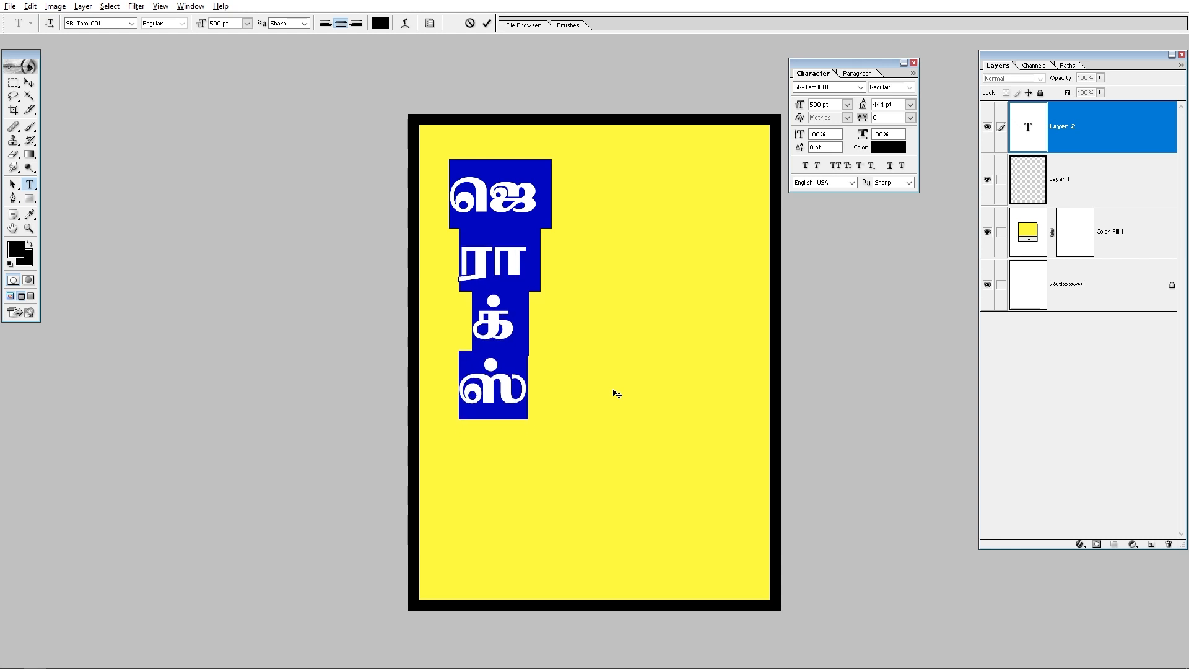
key(ctrl+alt+Down)
key(ctrl+alt+Down)
key(ctrl+alt+Down)
key(ctrl+alt+Down)
key(ctrl+alt+Down)
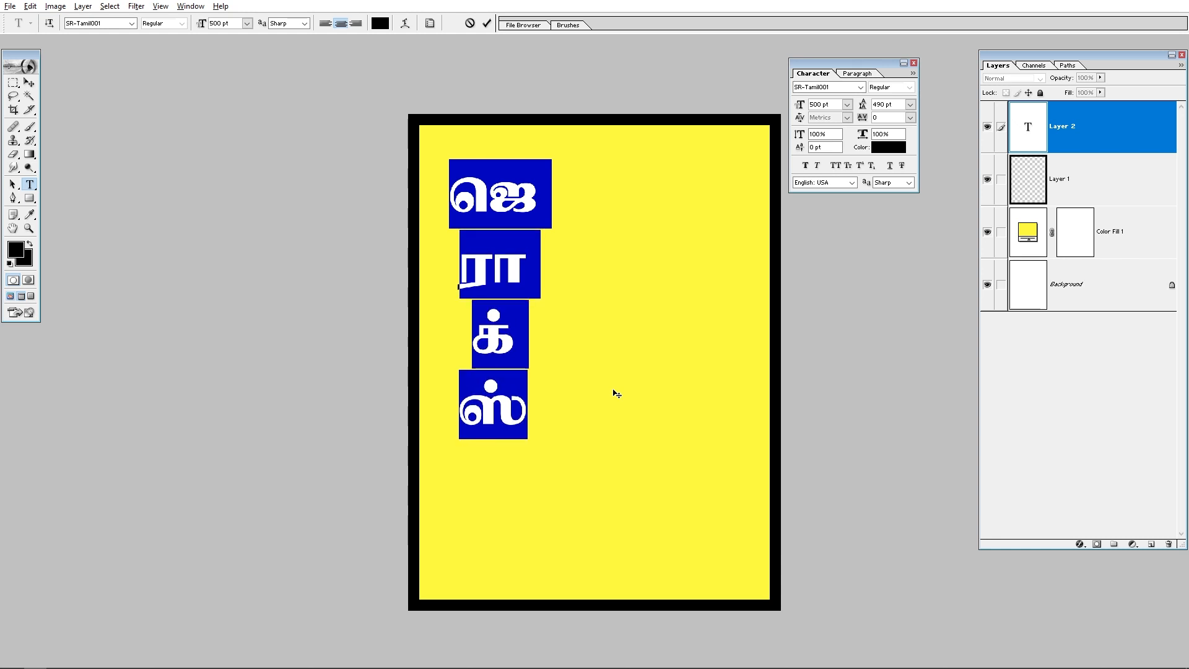
key(ctrl+alt+Up)
key(ctrl+alt+Up)
key(ctrl+alt+Up)
key(alt+Right)
key(alt+Right)
key(alt+Right)
key(alt+Right)
key(alt+Right)
key(alt+Right)
key(alt+Right)
key(alt+Right)
key(alt+Right)
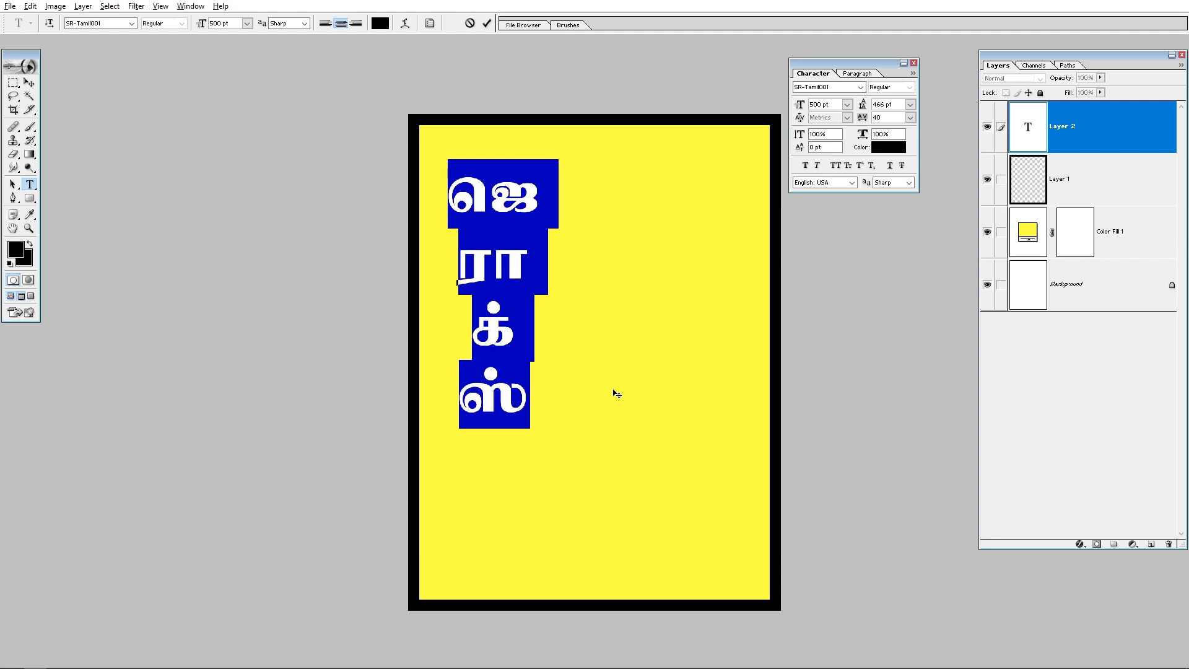
key(alt+Right)
key(alt+Right)
key(alt+Right)
key(alt+Right)
key(alt+Right)
key(alt+Right)
key(alt+Right)
key(alt+Right)
key(alt+Right)
key(alt+Right)
key(alt+Right)
key(alt+Right)
key(alt+Right)
key(alt+Right)
key(alt+Right)
key(alt+Right)
key(alt+Right)
key(alt+Right)
key(alt+Right)
key(alt+Right)
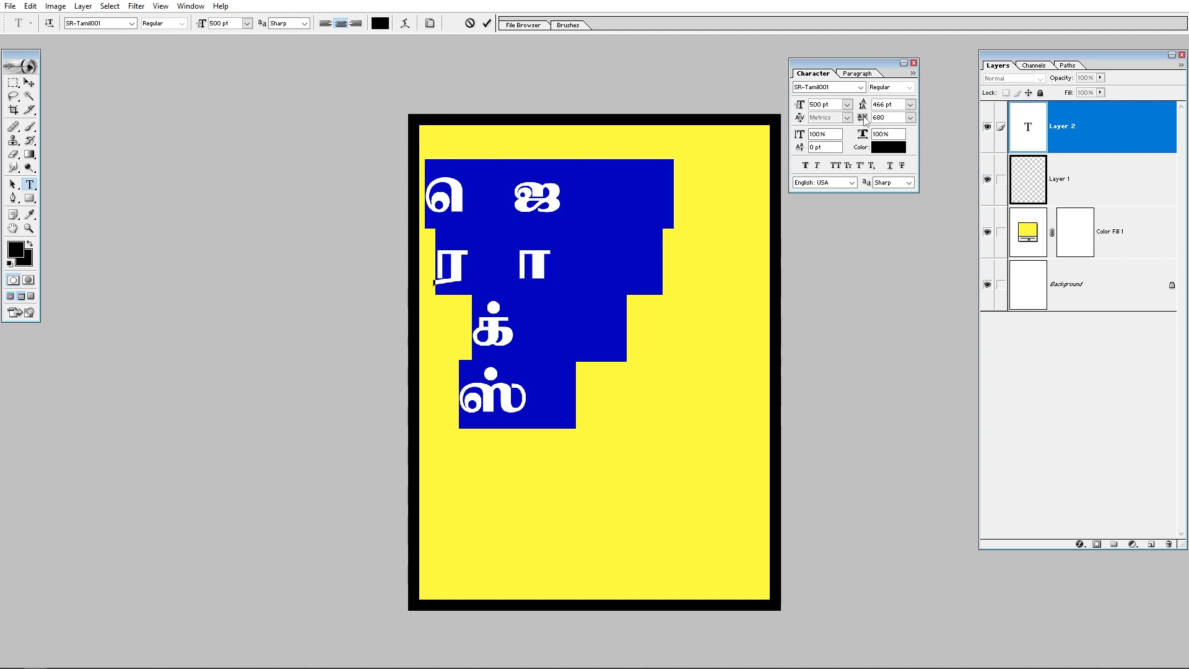
click(911, 118)
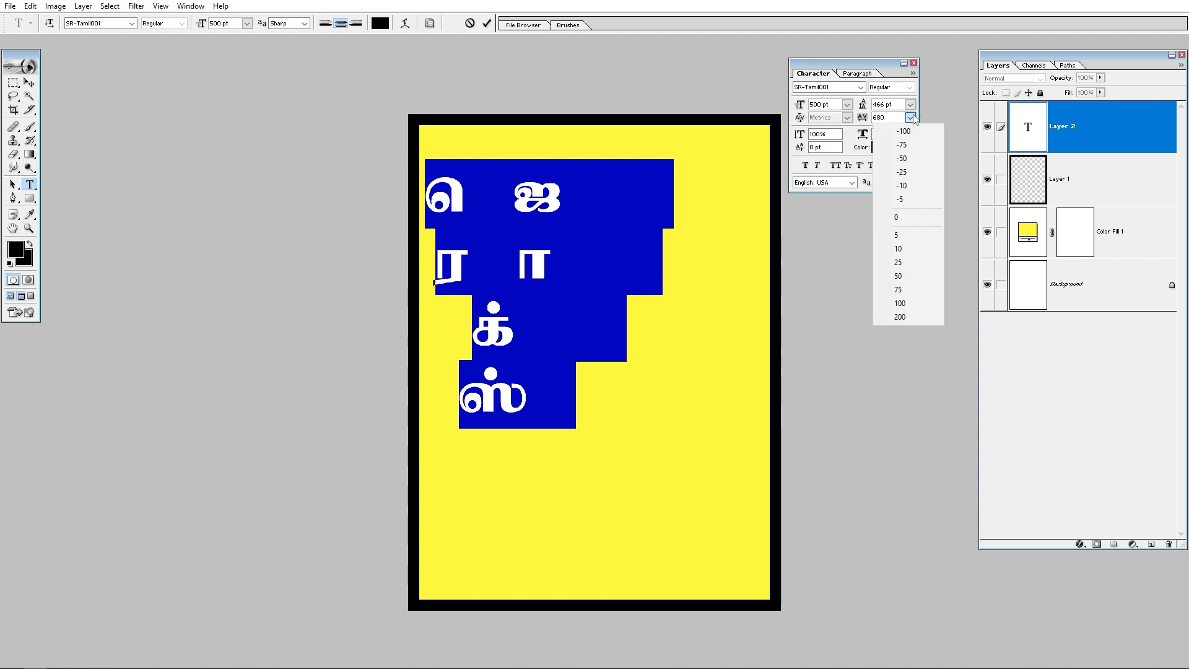
click(902, 217)
Step: Select all the ஜெராக்ஸ் text, then scale it up to about 170% and position it near the board's top-left
click(524, 280)
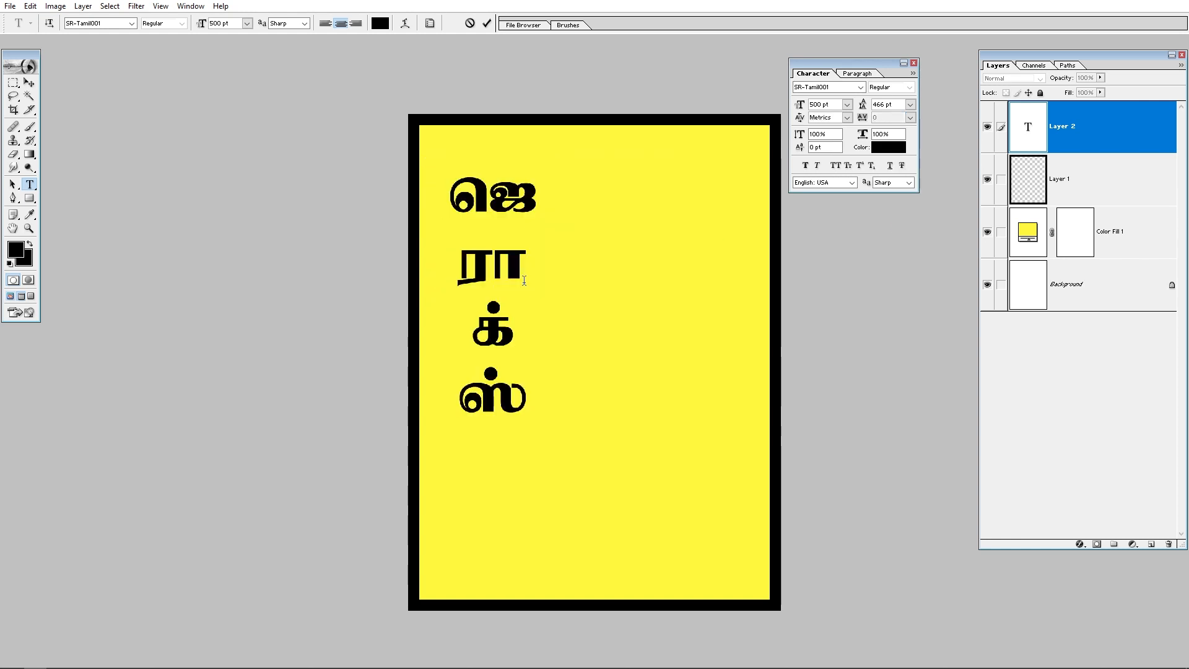
key(ctrl+a)
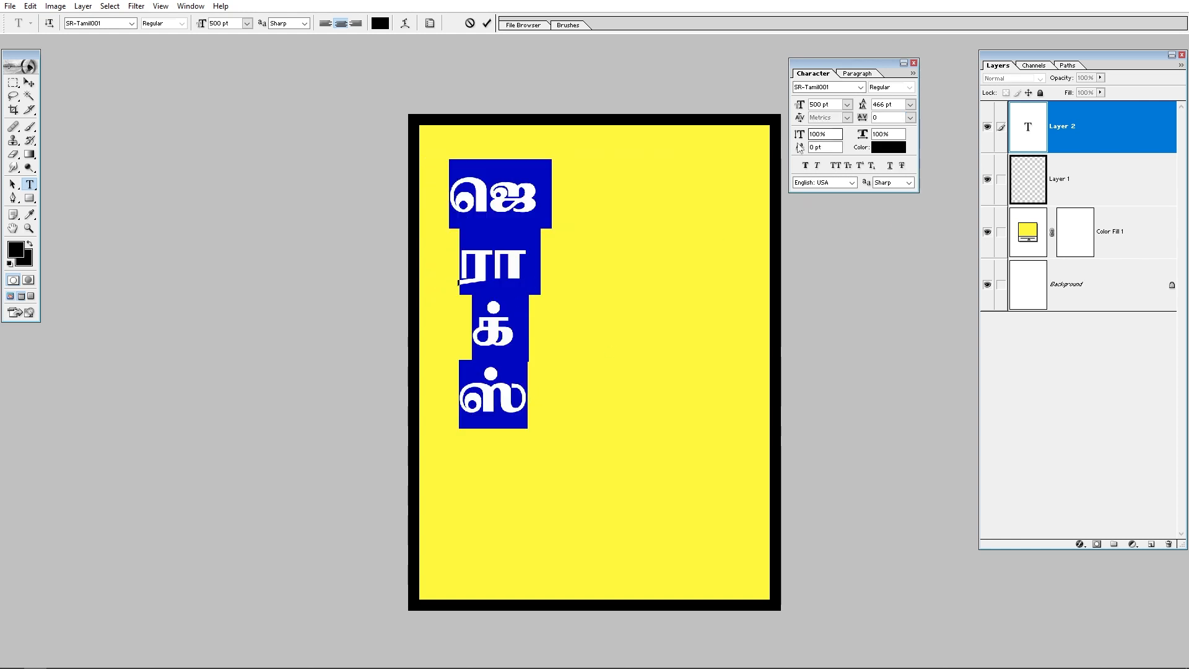
click(30, 82)
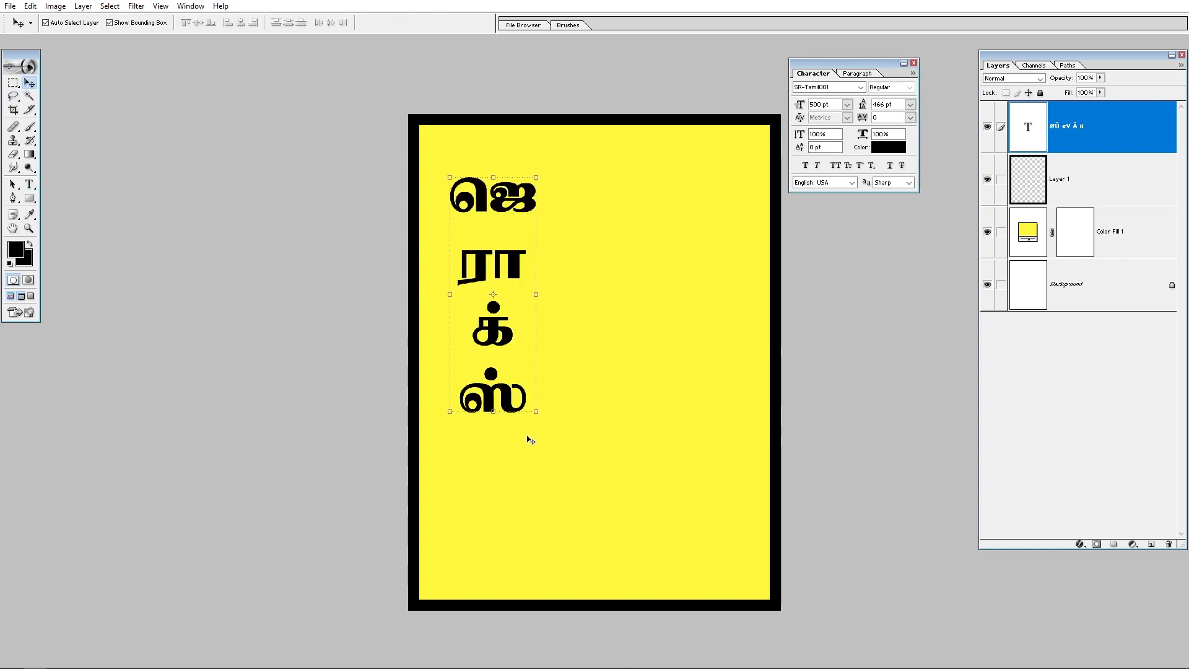
drag(538, 413, 637, 563)
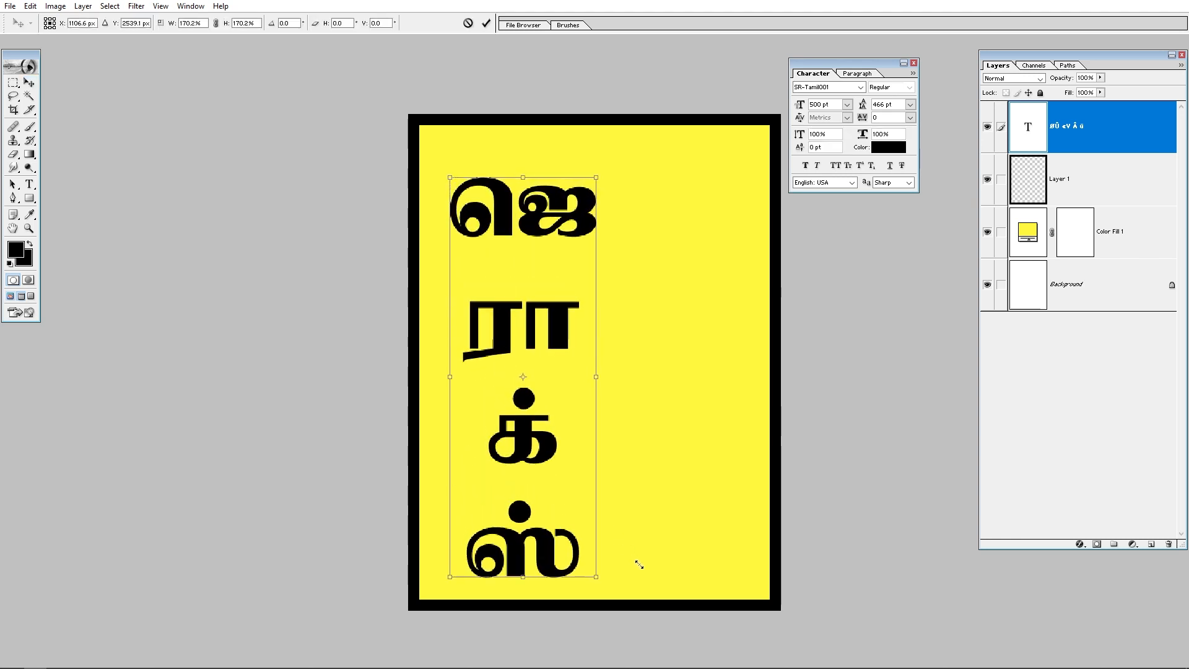
drag(544, 547, 524, 546)
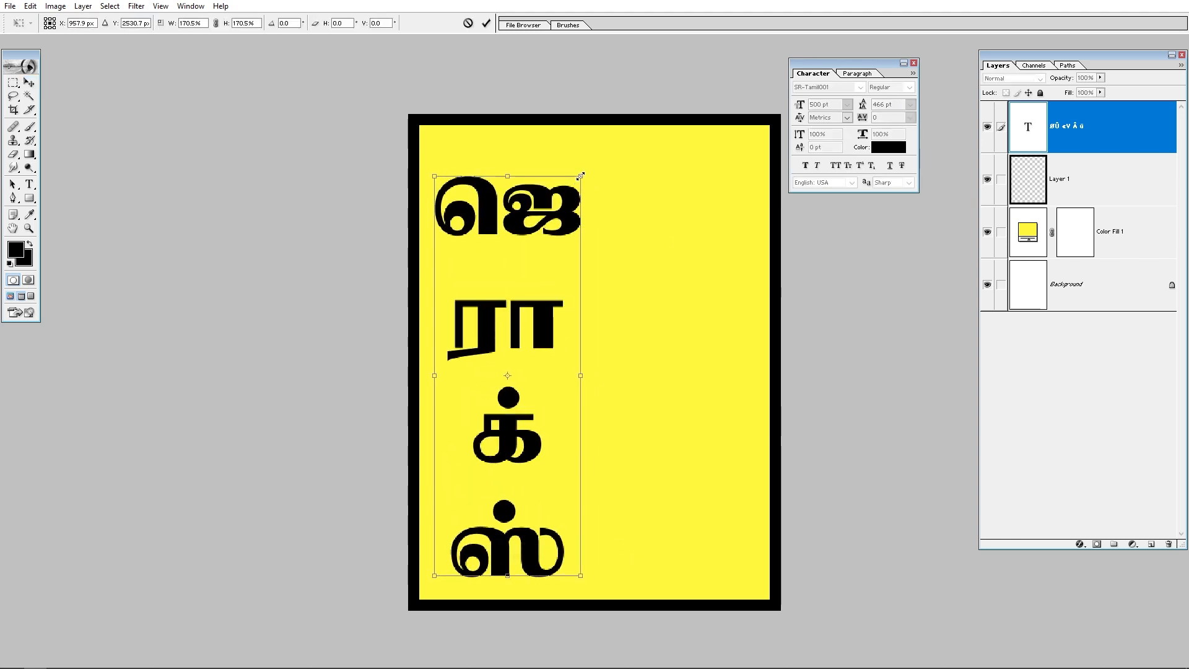
drag(580, 176, 557, 208)
drag(527, 263, 516, 238)
key(Return)
drag(663, 364, 623, 293)
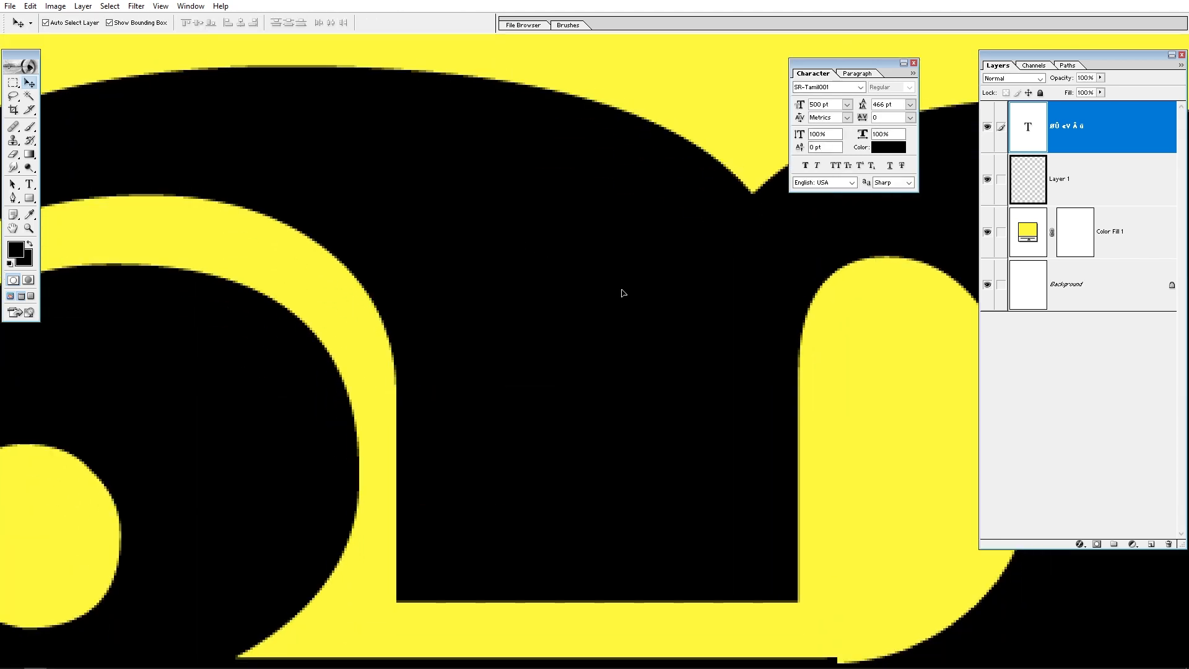
key(ctrl+minus)
key(ctrl+minus)
key(ctrl+minus)
key(ctrl+minus)
drag(496, 401, 489, 358)
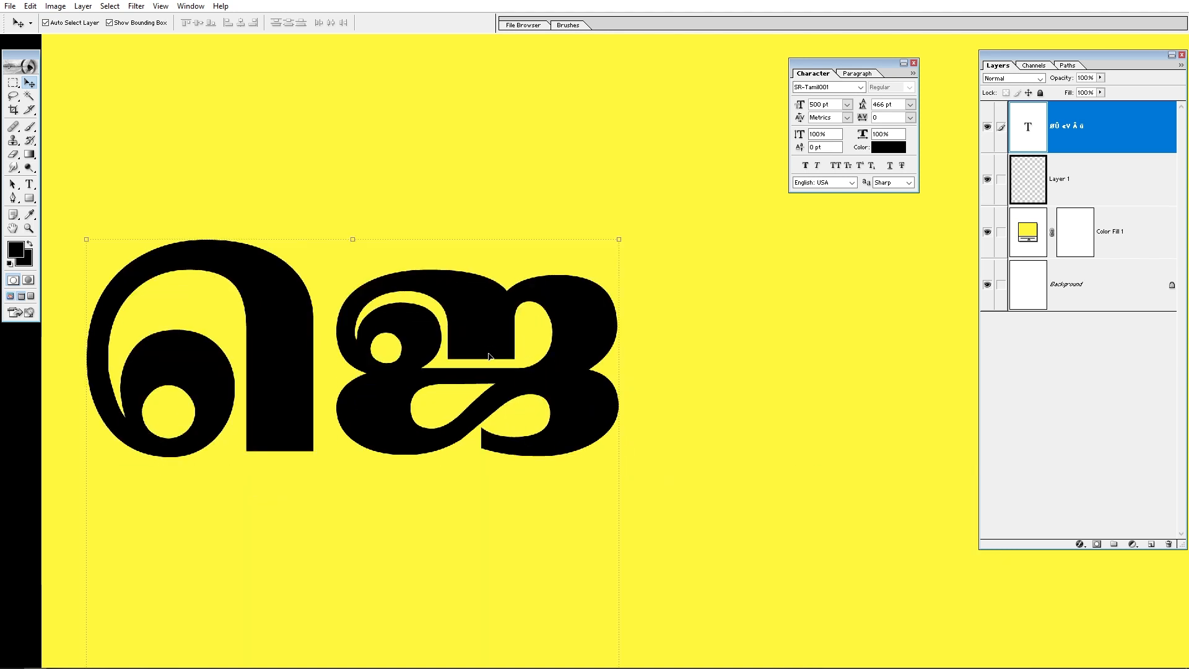
Step: Create a new 3 × 4 inch document at 500 pixels/inch
key(ctrl+n)
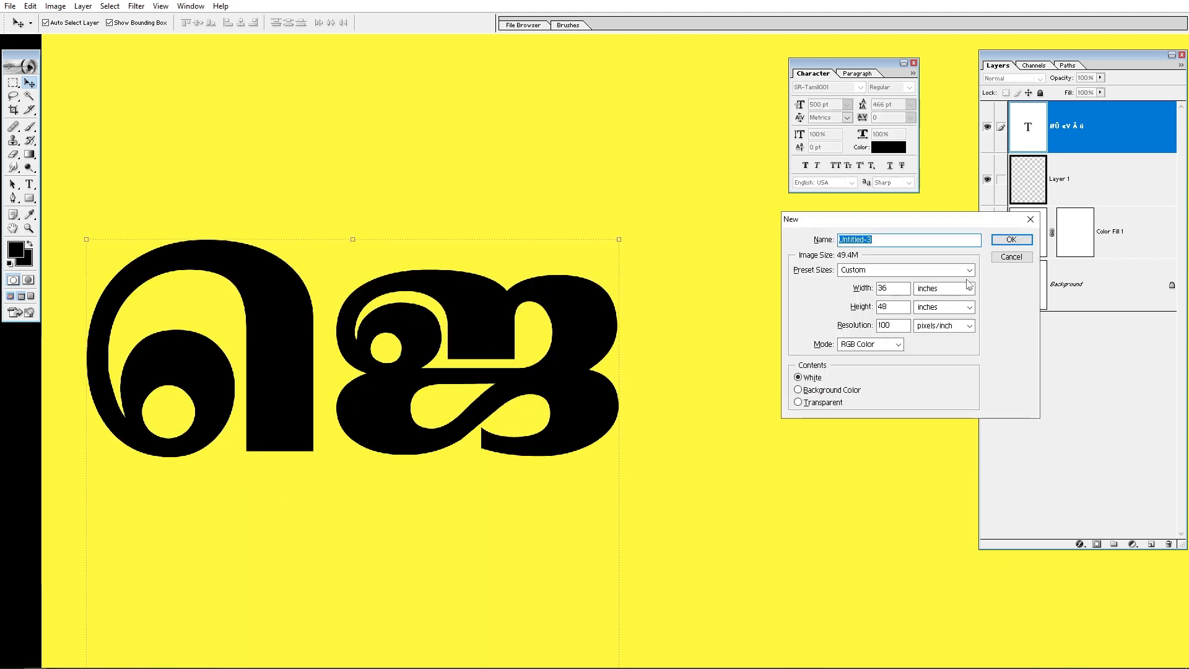
double_click(900, 289)
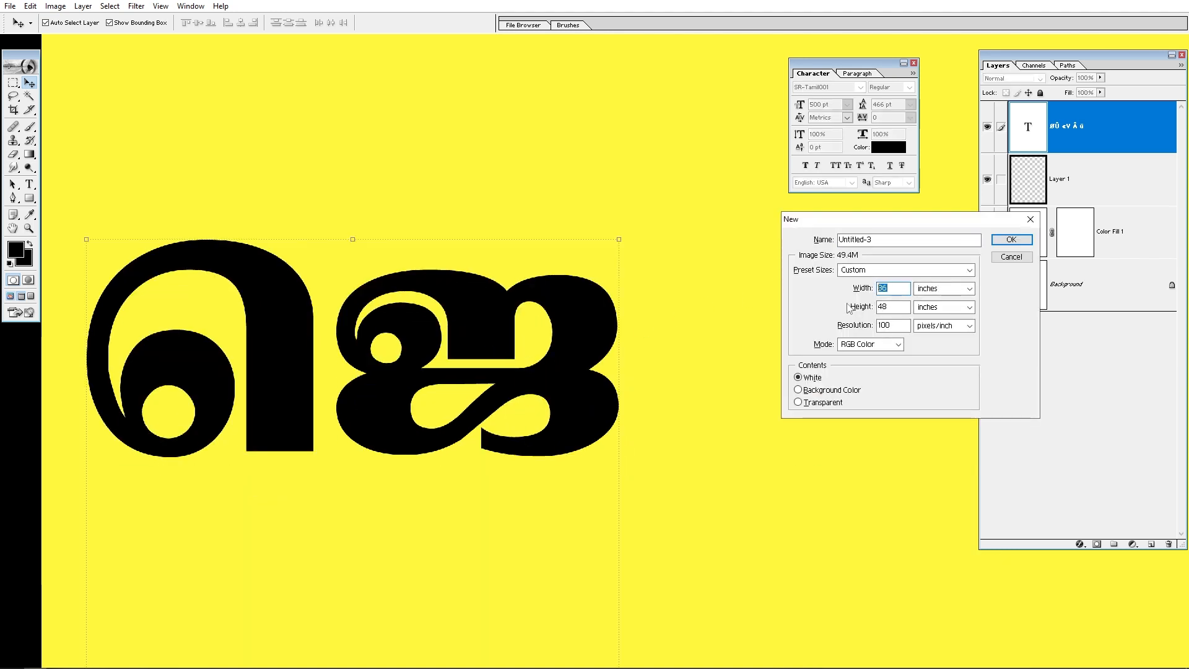
text(3)
key(Tab)
key(Tab)
text(4)
key(Tab)
key(Tab)
text(30)
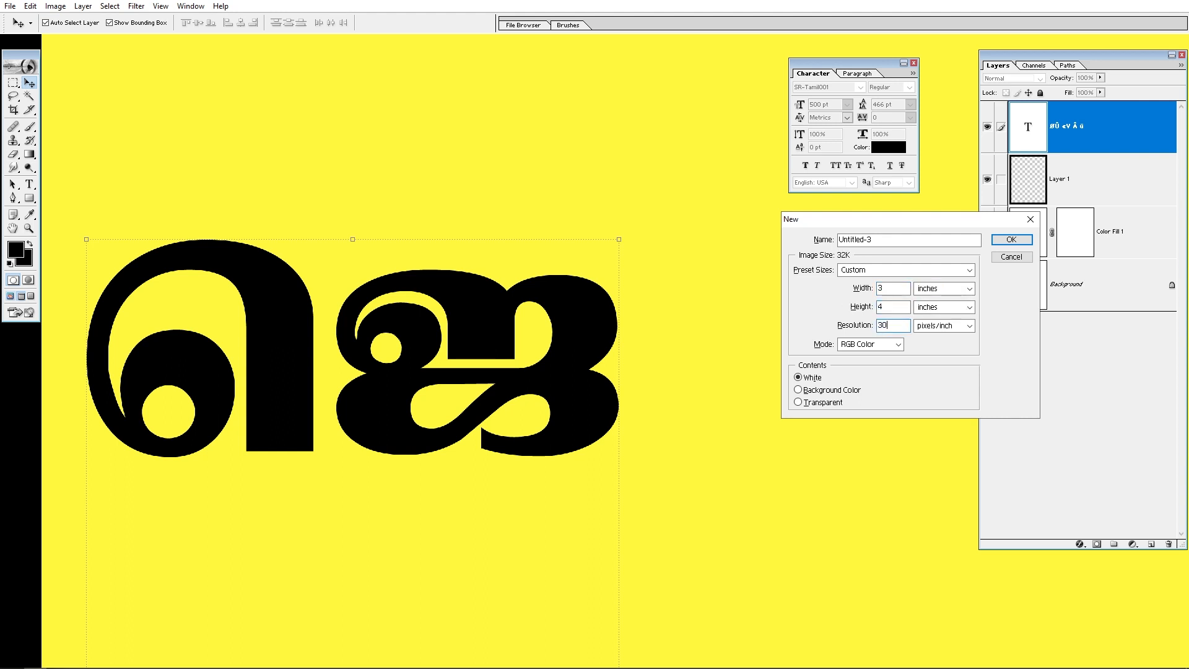
text(0)
key(BackSpace)
key(BackSpace)
key(BackSpace)
text(500)
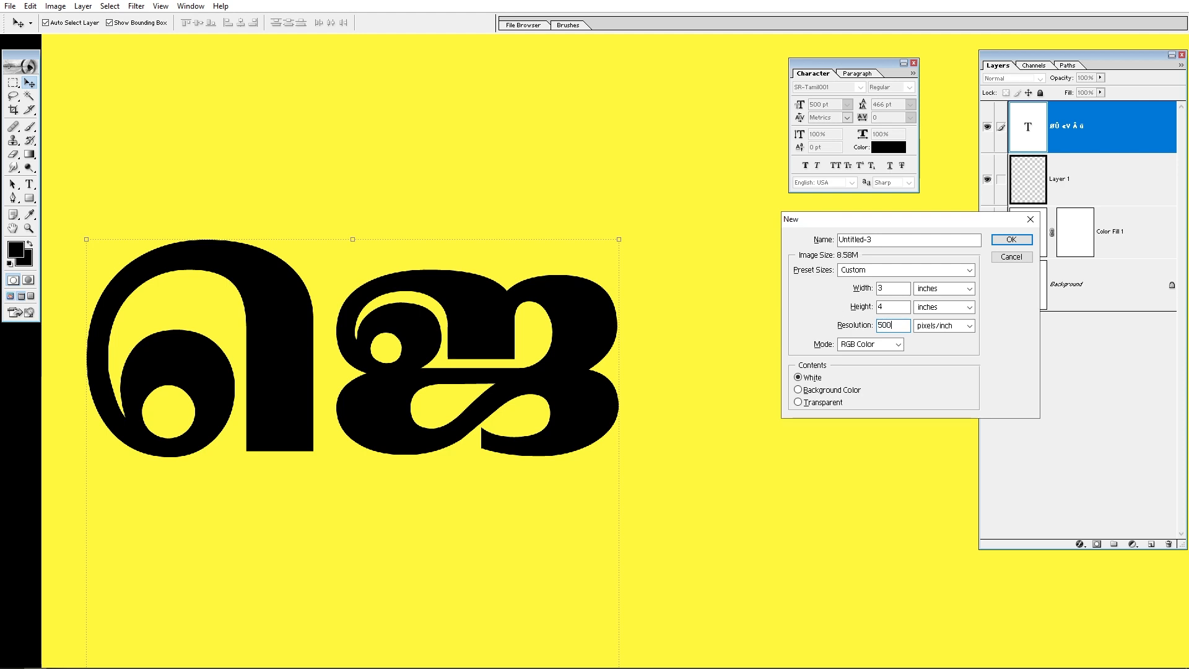
key(Return)
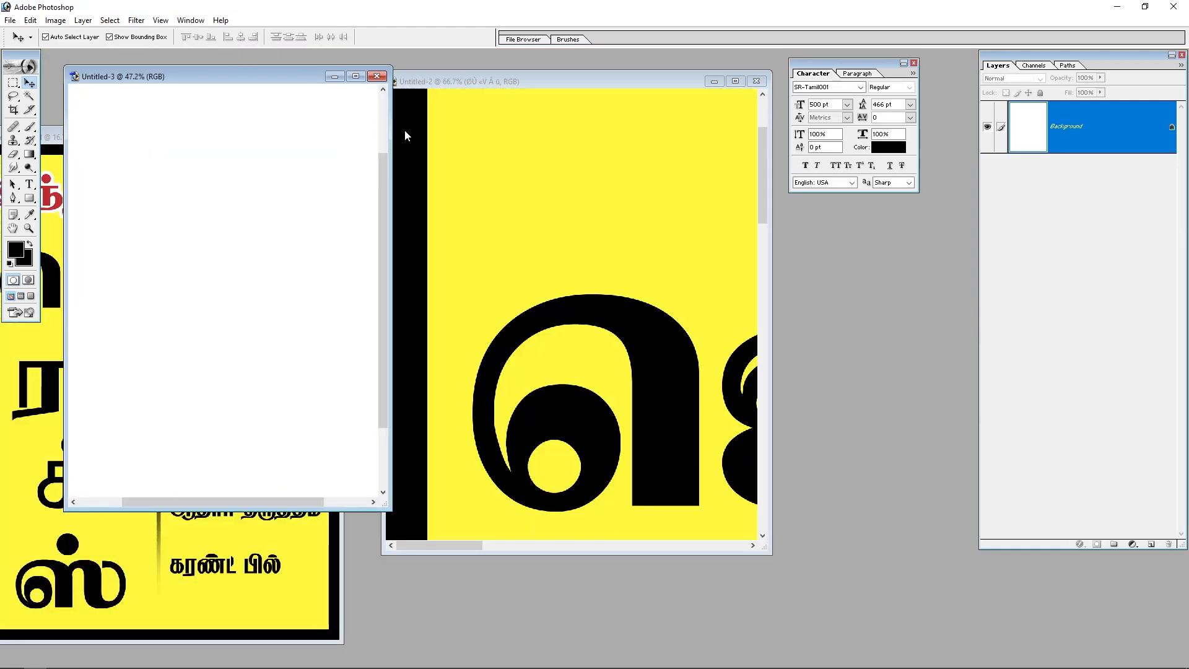
Step: In the new document, type test text asdf and set its font size to 50 pt
click(356, 76)
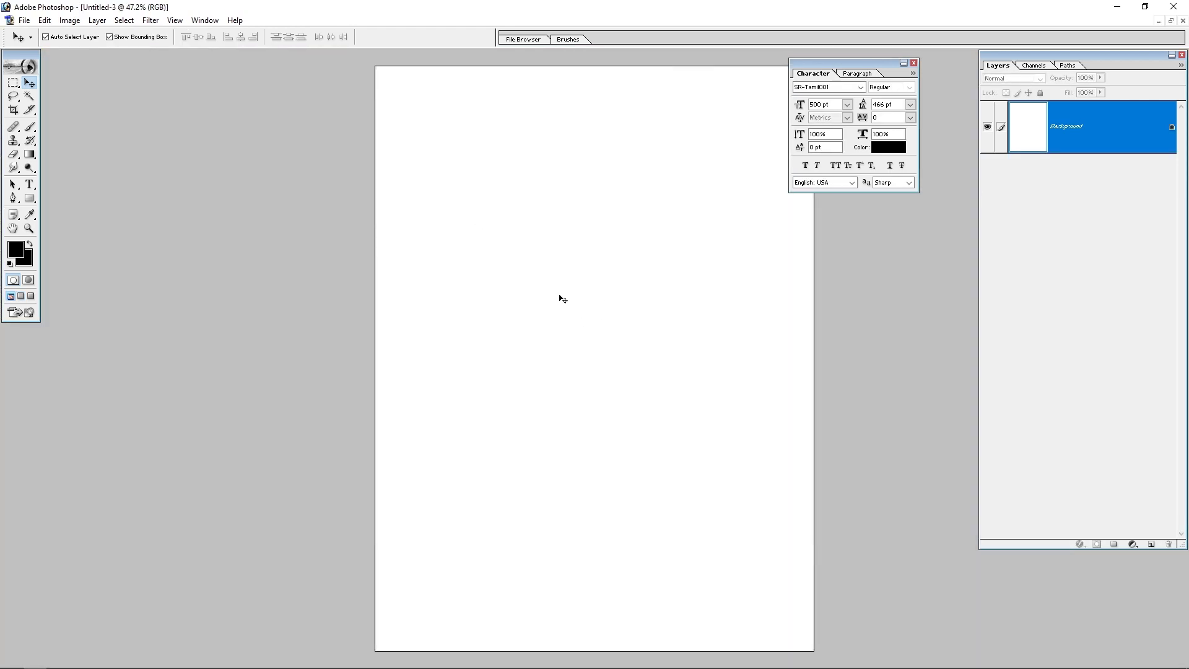
key(k)
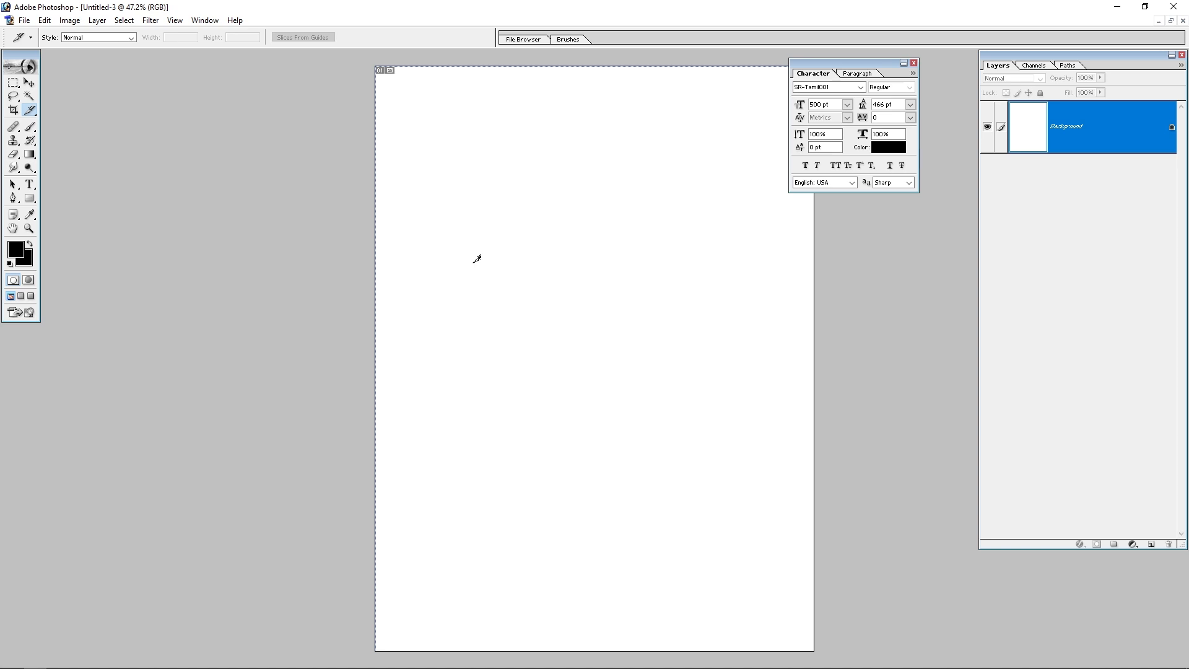
click(29, 184)
click(510, 264)
text(asdf)
key(ctrl+a)
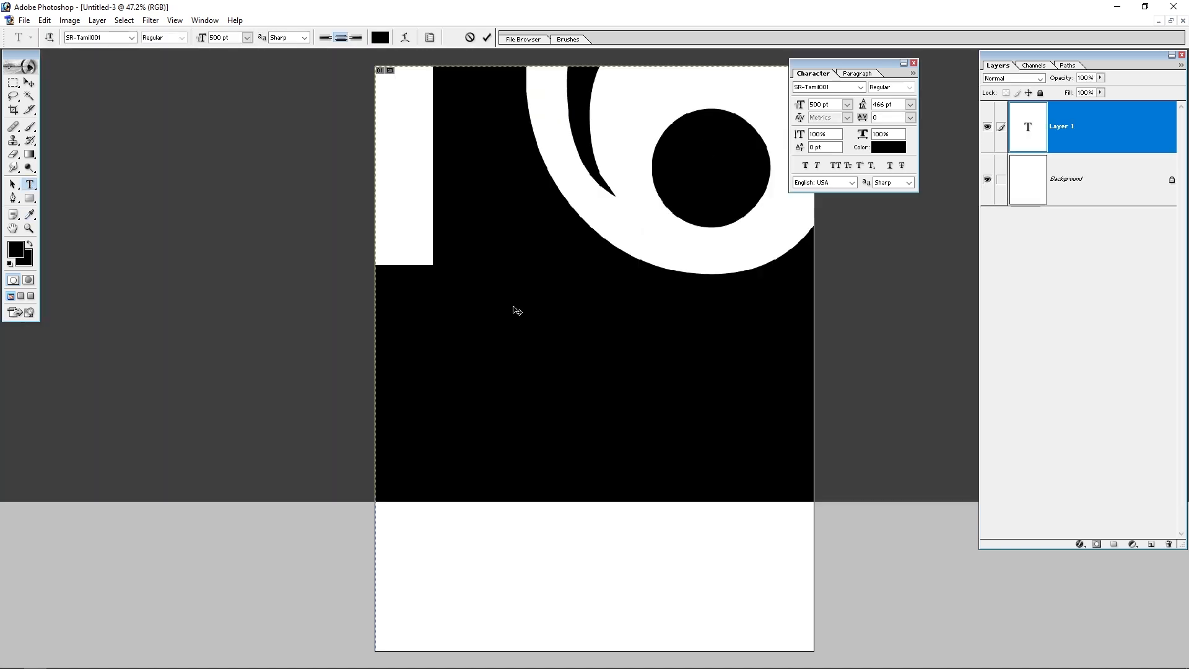
key(ctrl+shift+comma)
key(ctrl+shift+comma)
key(ctrl+shift+comma)
key(ctrl+shift+comma)
key(ctrl+shift+comma)
key(ctrl+shift+comma)
key(ctrl+shift+comma)
key(ctrl+shift+comma)
key(ctrl+shift+comma)
key(ctrl+shift+comma)
key(ctrl+shift+comma)
key(ctrl+shift+comma)
key(ctrl+shift+comma)
key(ctrl+shift+comma)
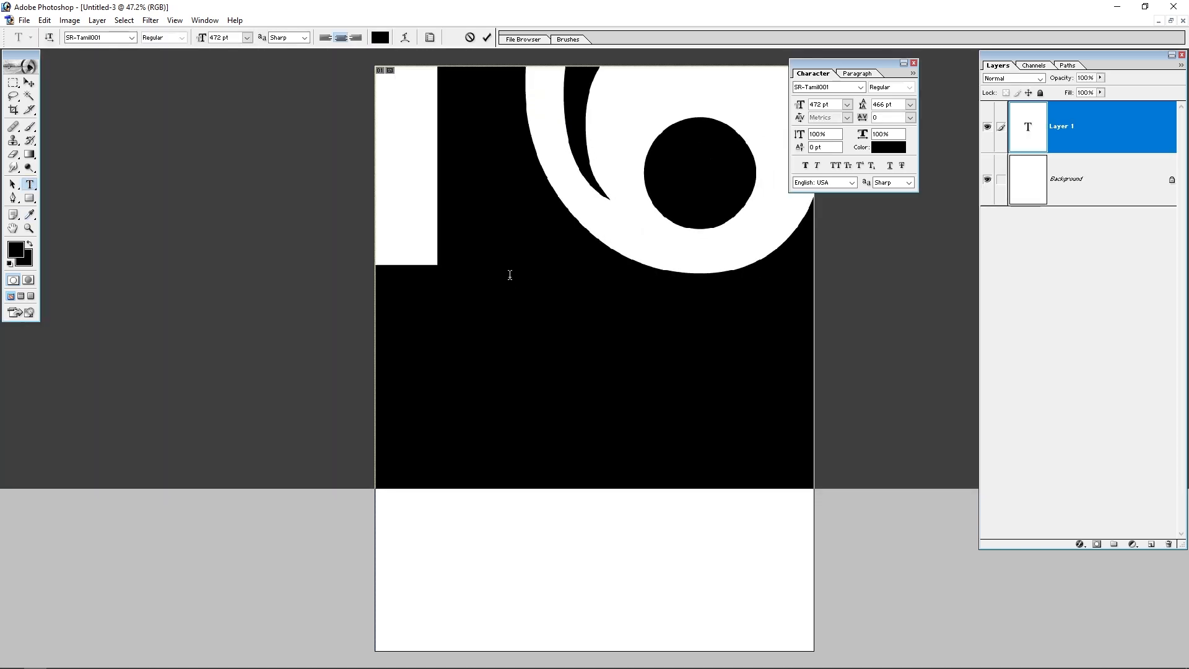
click(799, 106)
text(200)
key(Return)
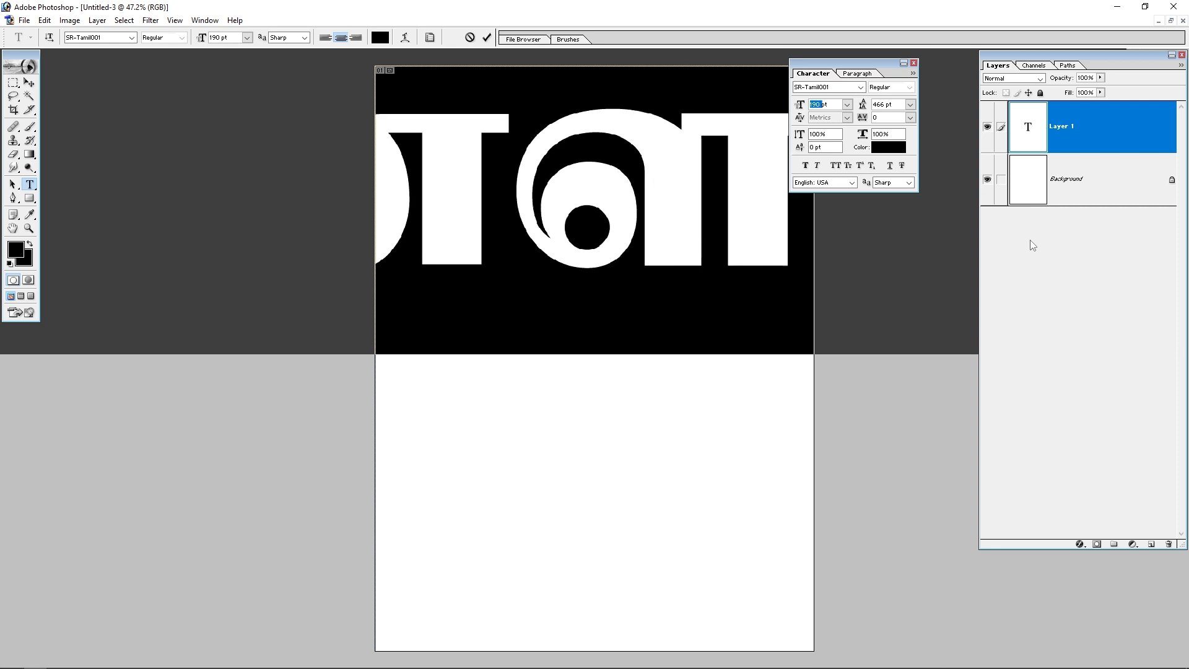
text(50)
key(Return)
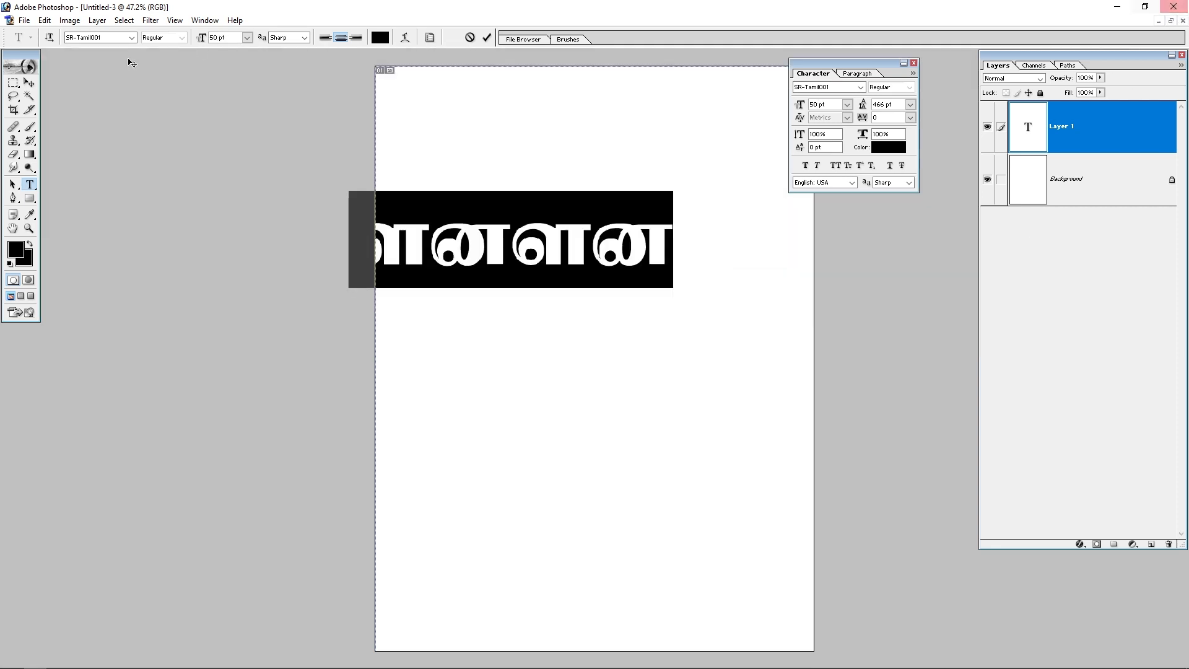
Step: Move the test text in the new document and fit the view on screen
click(35, 85)
drag(483, 242, 625, 258)
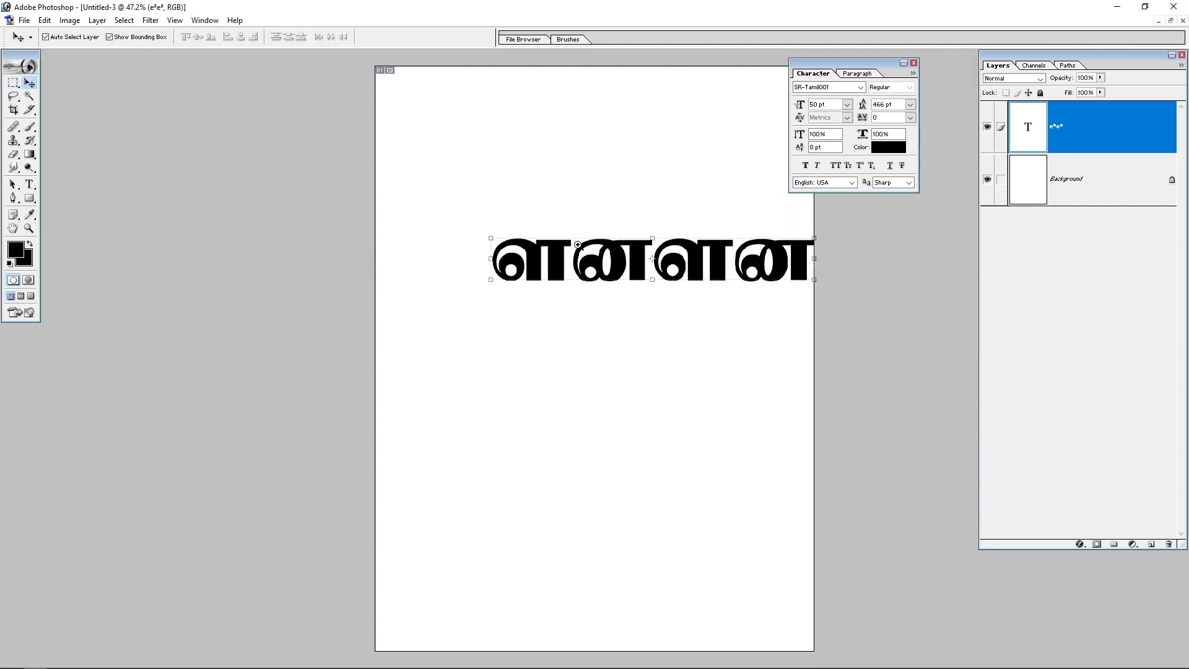
drag(544, 234, 481, 284)
drag(594, 337, 390, 265)
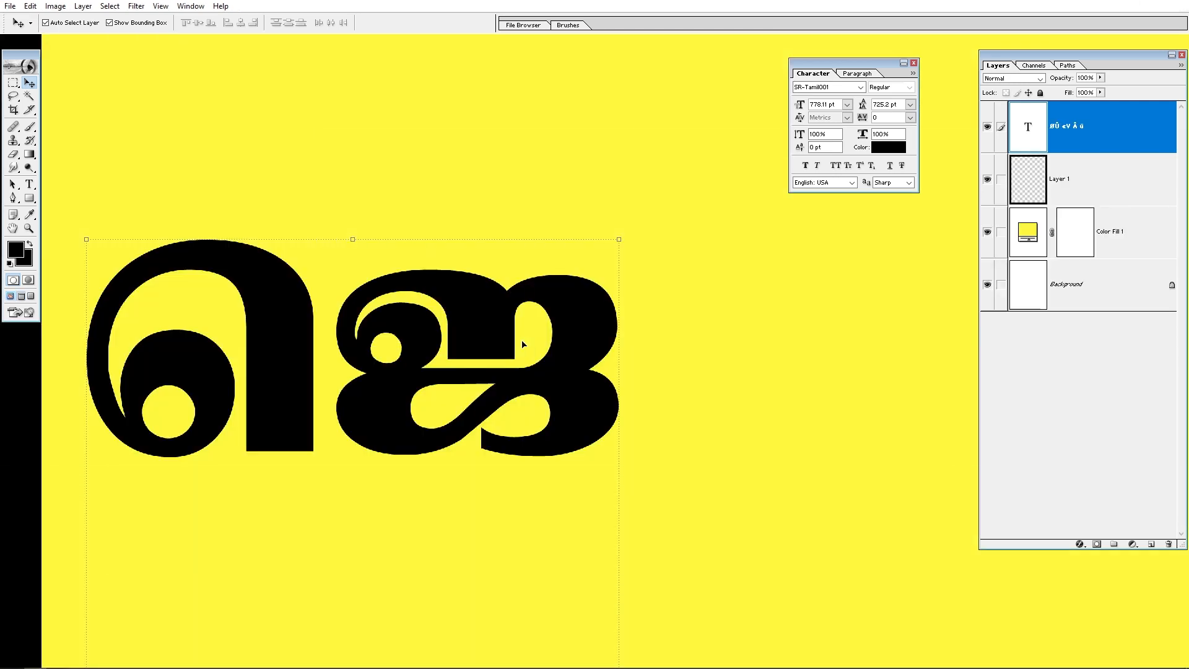
key(ctrl+0)
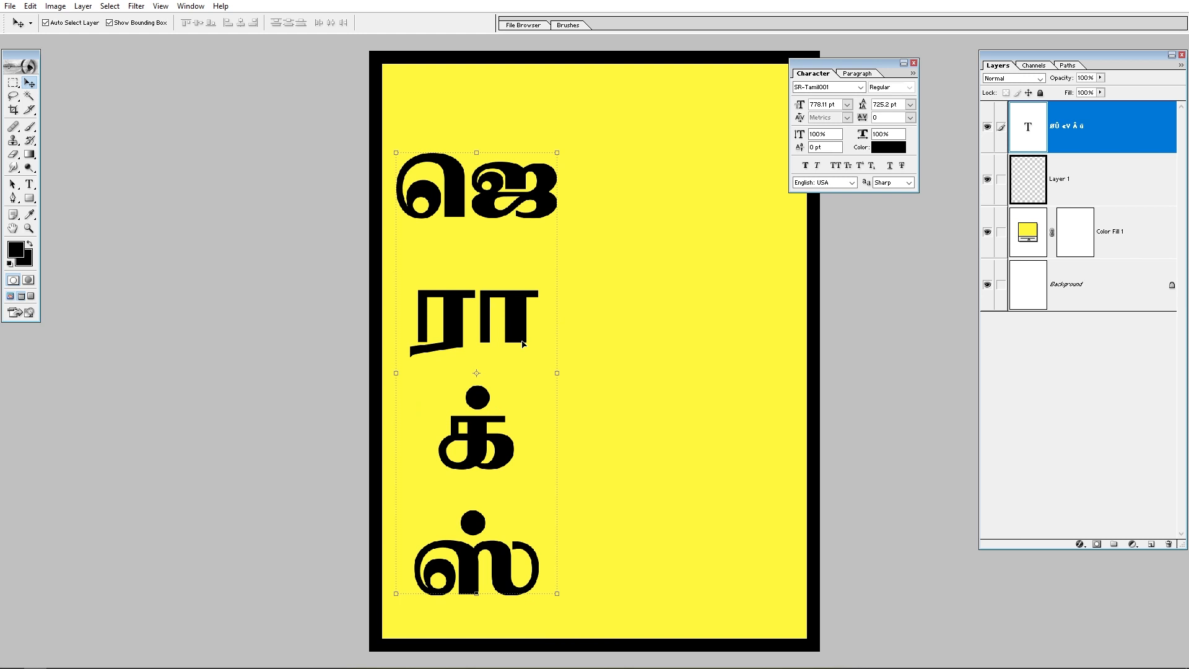
Step: Copy the red இந்திரா டிஜிட்டல் title from the Xerox Flex file onto the yellow board
key(f)
key(f)
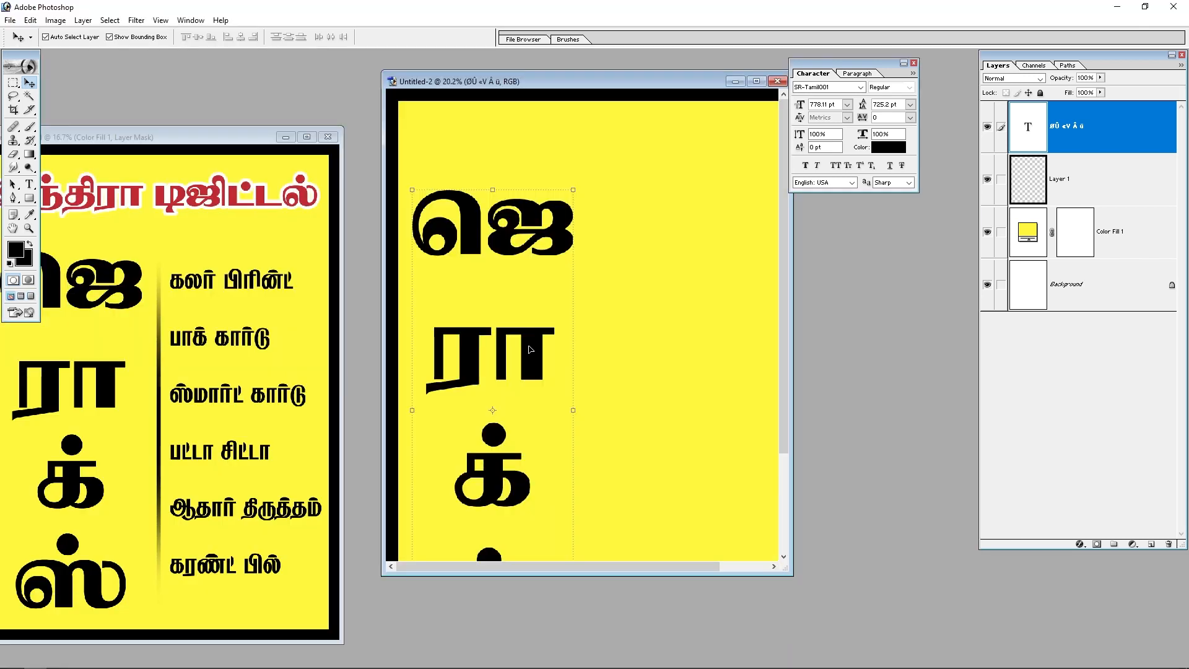
click(244, 269)
drag(230, 202, 593, 161)
Step: Position the இந்திரா டிஜிட்டல் title across the top of the board
key(Tab)
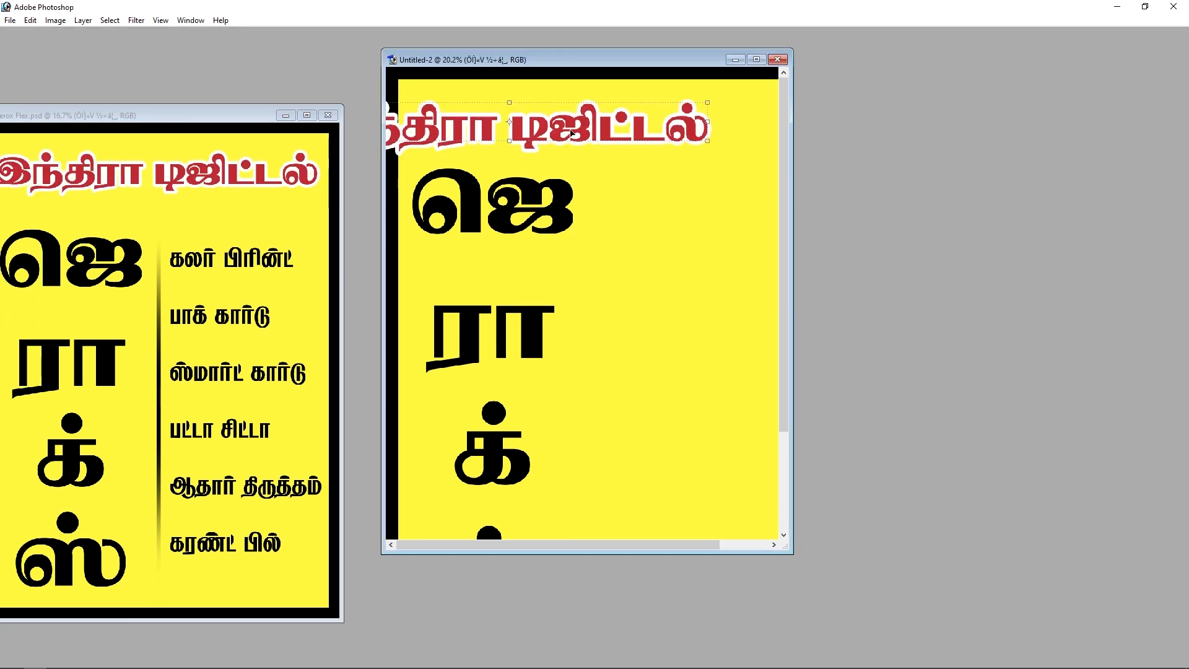
key(ctrl+minus)
key(ctrl+minus)
drag(544, 161, 599, 156)
Step: Copy the services list from the Xerox Flex file onto the board and place it right of ஜெராக்ஸ்
click(188, 259)
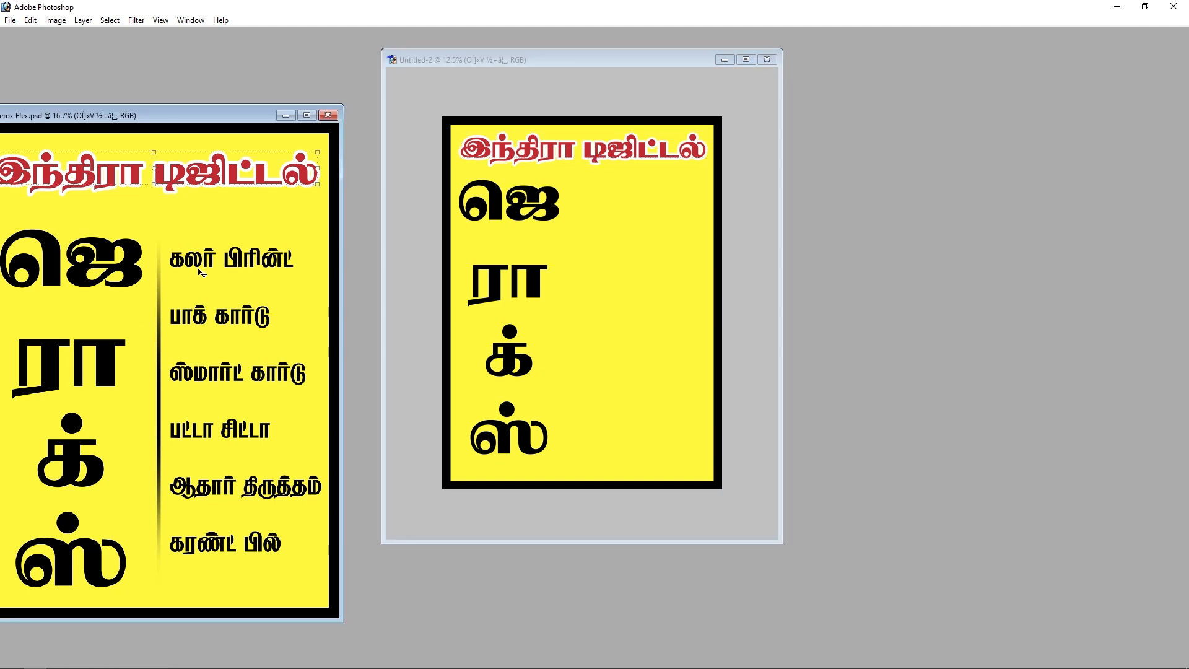
drag(213, 264, 656, 256)
key(f)
key(f)
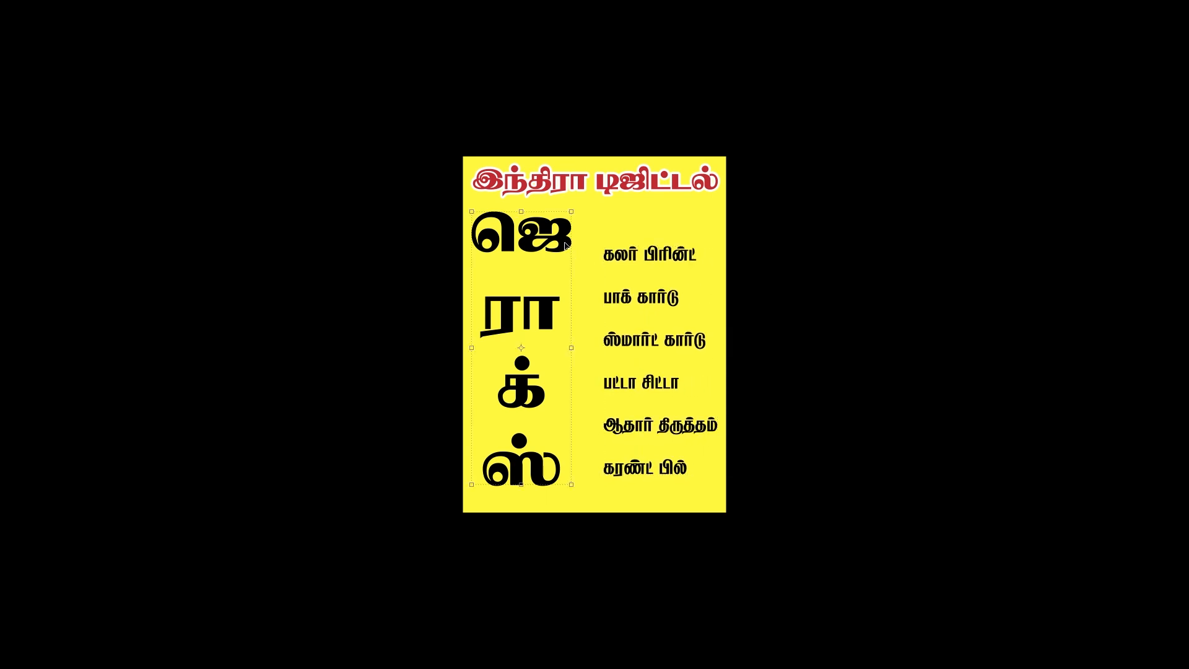
drag(565, 246, 632, 249)
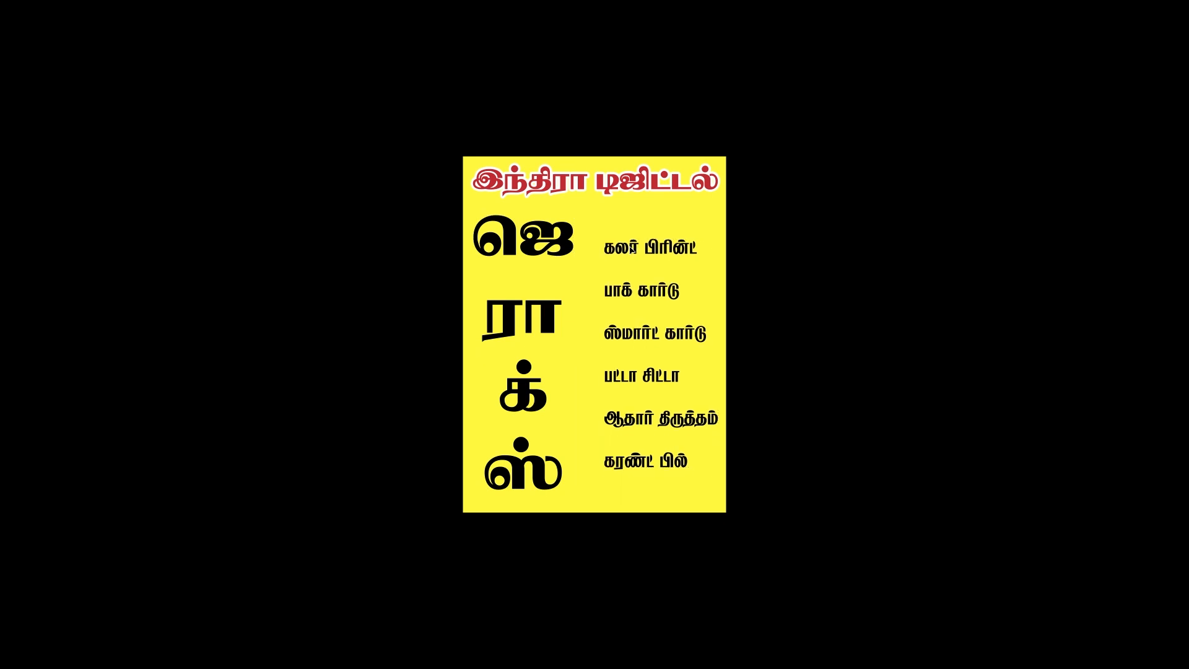
Step: On a new layer, fill a thin vertical selection between ஜெராக்ஸ் and the services list with black
key(Tab)
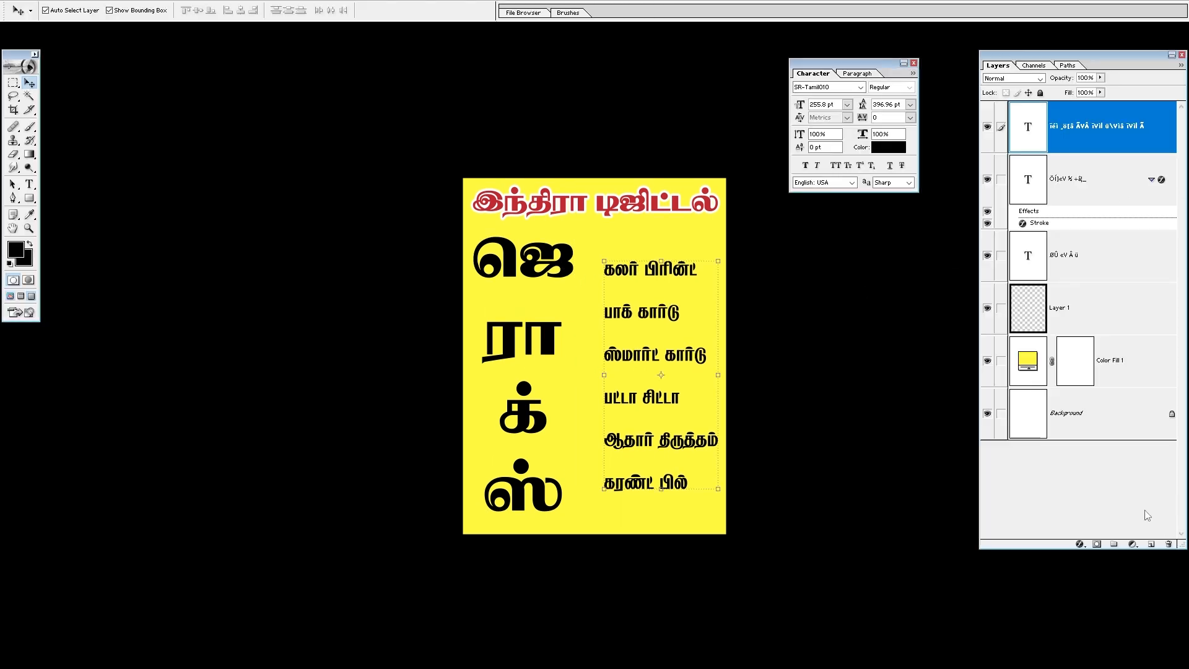
click(1151, 544)
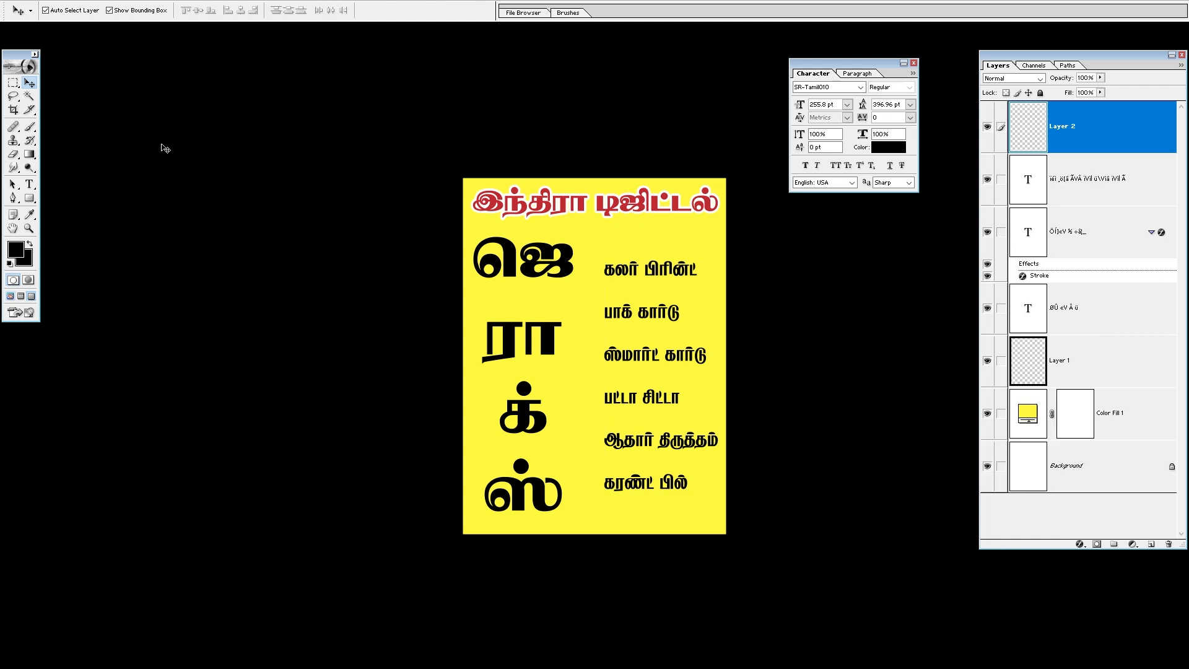
click(14, 82)
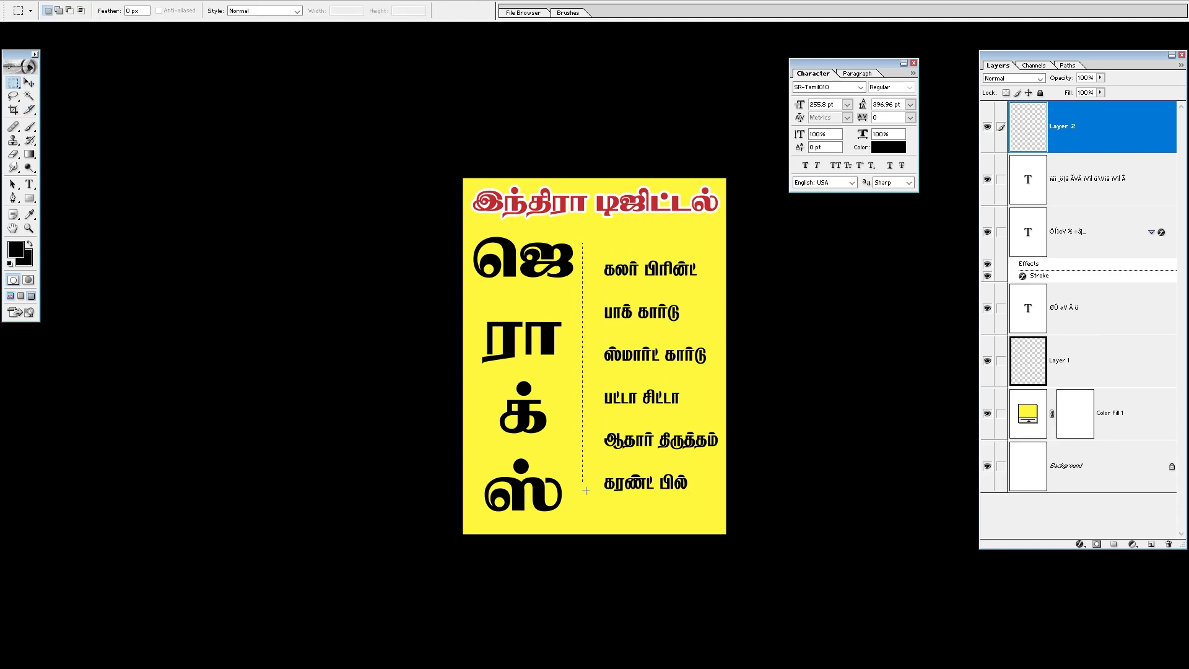
drag(585, 491, 592, 513)
key(alt+BackSpace)
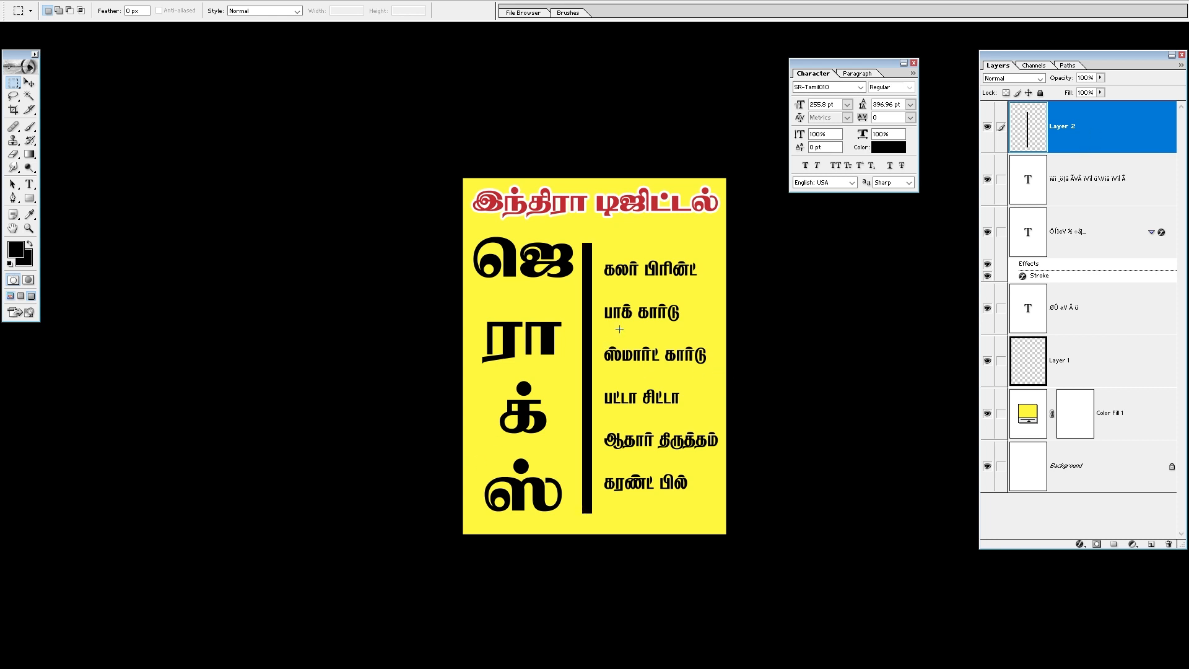
Step: Narrow the vertical divider line to about 34% of its width
key(v)
key(ctrl+alt+0)
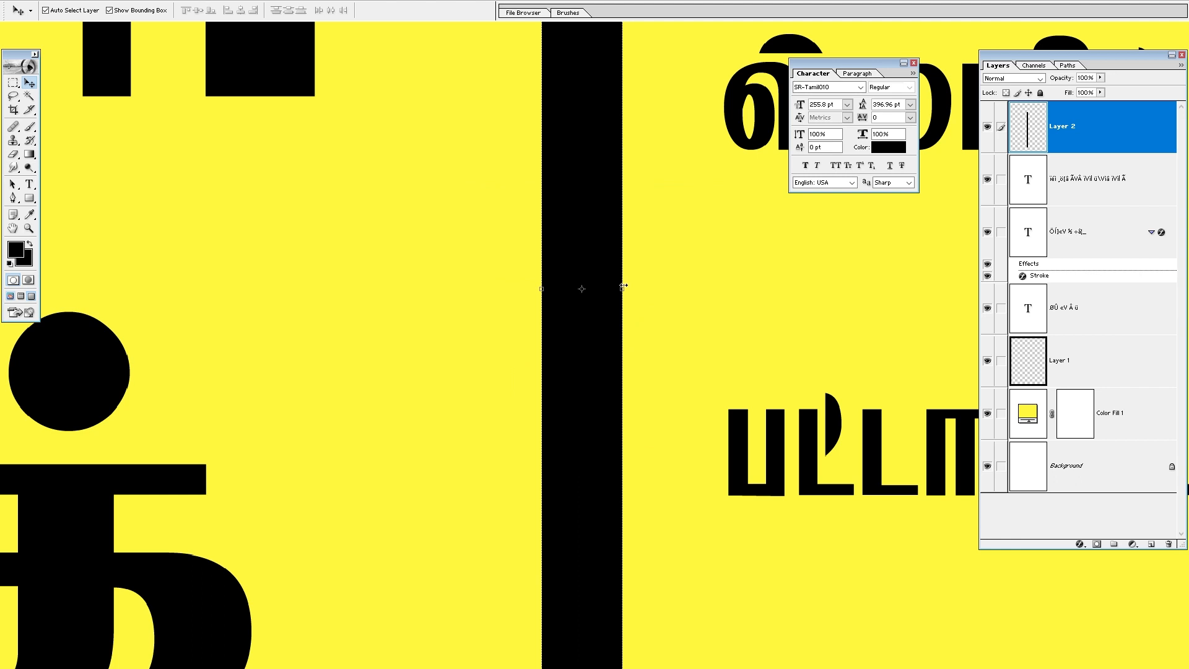
drag(624, 285, 590, 285)
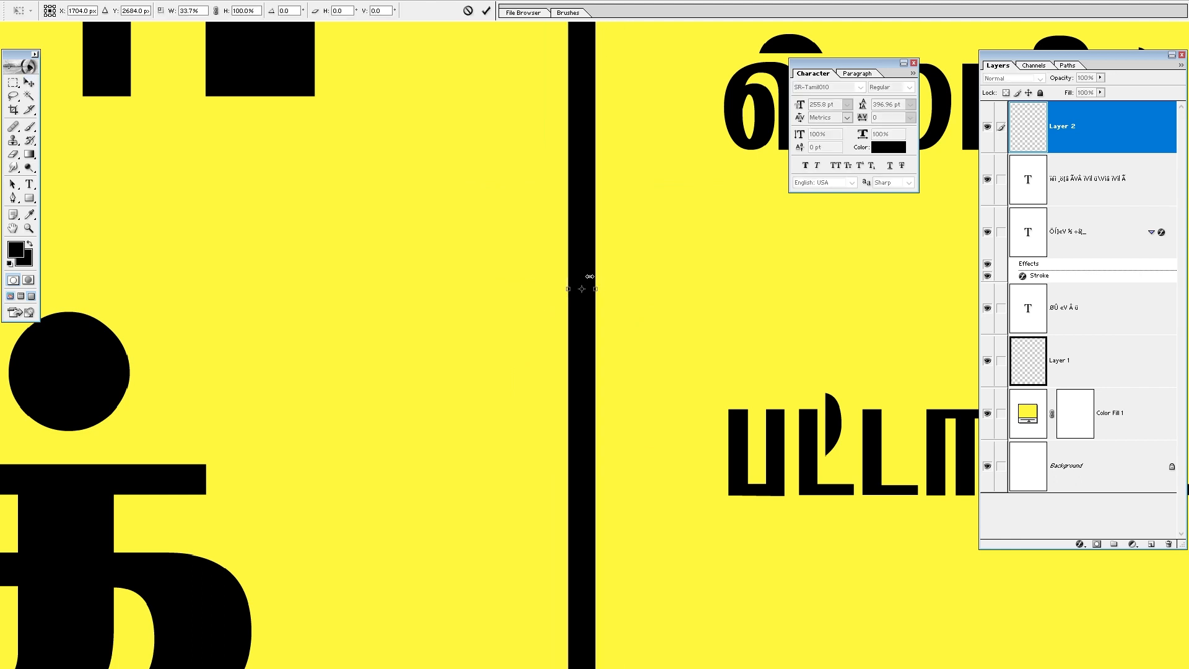
key(ctrl+0)
key(Return)
Step: Fade both ends of the divider line with a large 2500 px soft eraser
key(e)
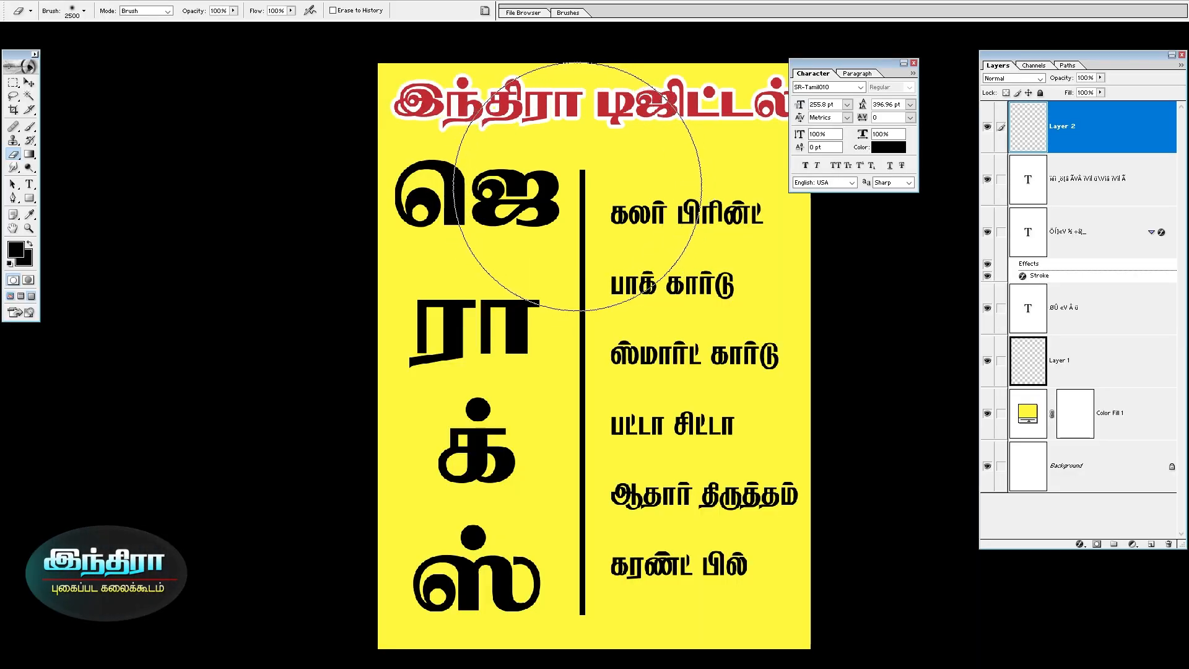
click(578, 186)
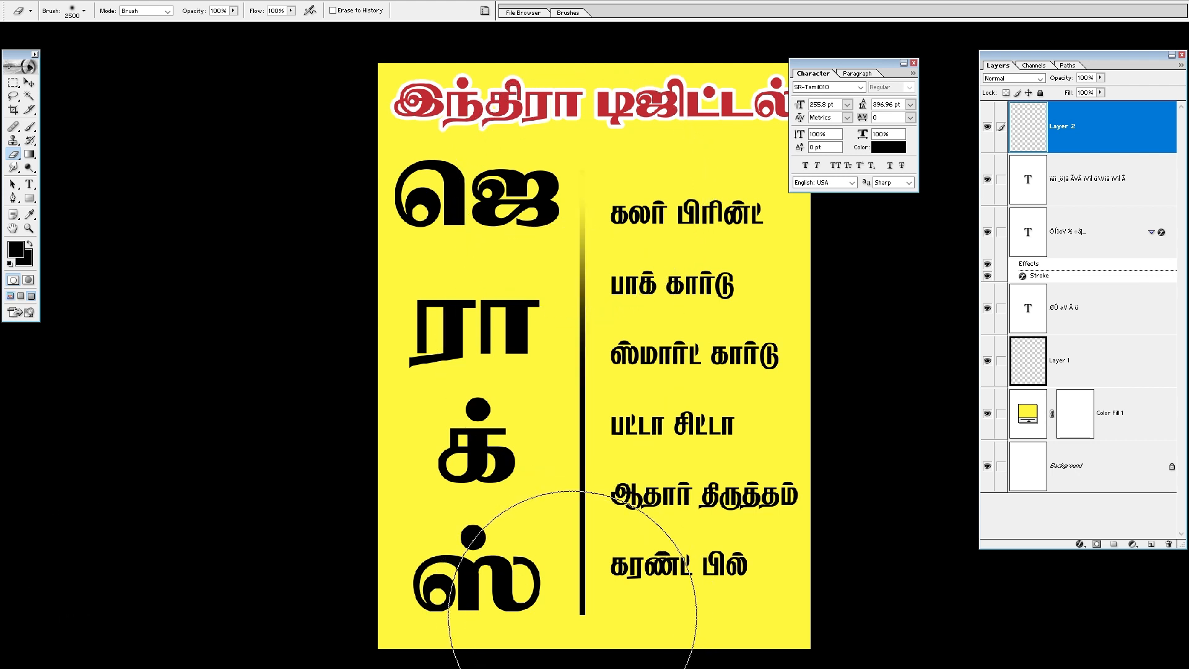
click(576, 617)
key(v)
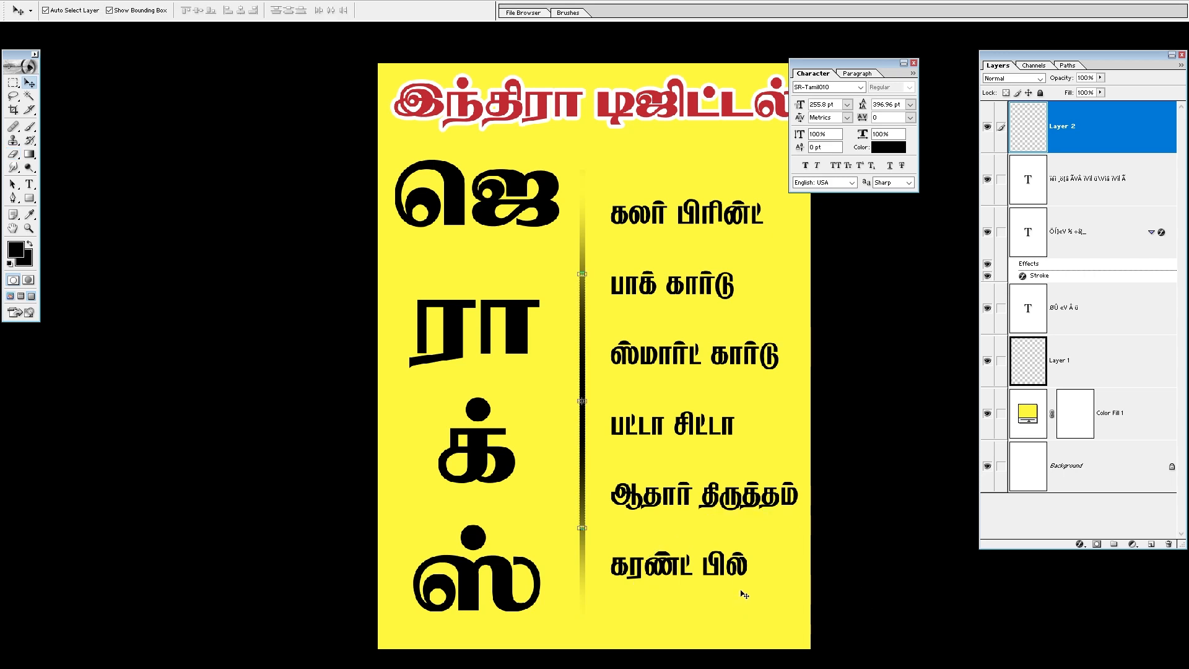
Step: Zoom out and review the finished board in full screen mode, switching briefly to the other open document and back
click(728, 621)
key(ctrl+minus)
key(ctrl+minus)
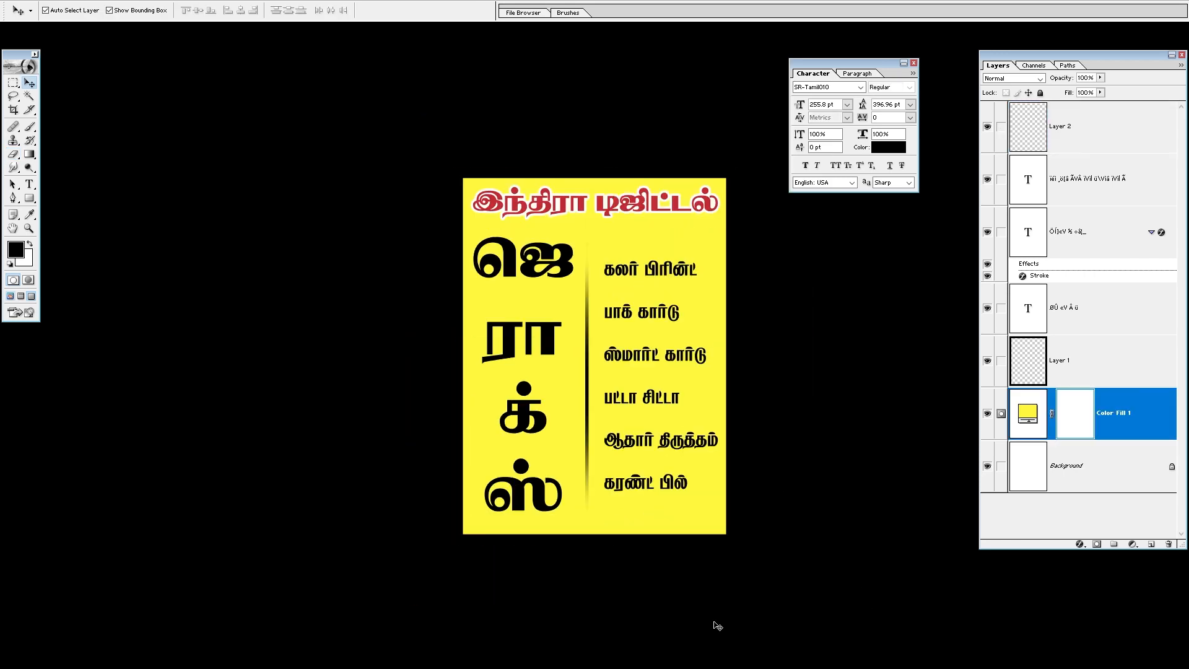
key(f)
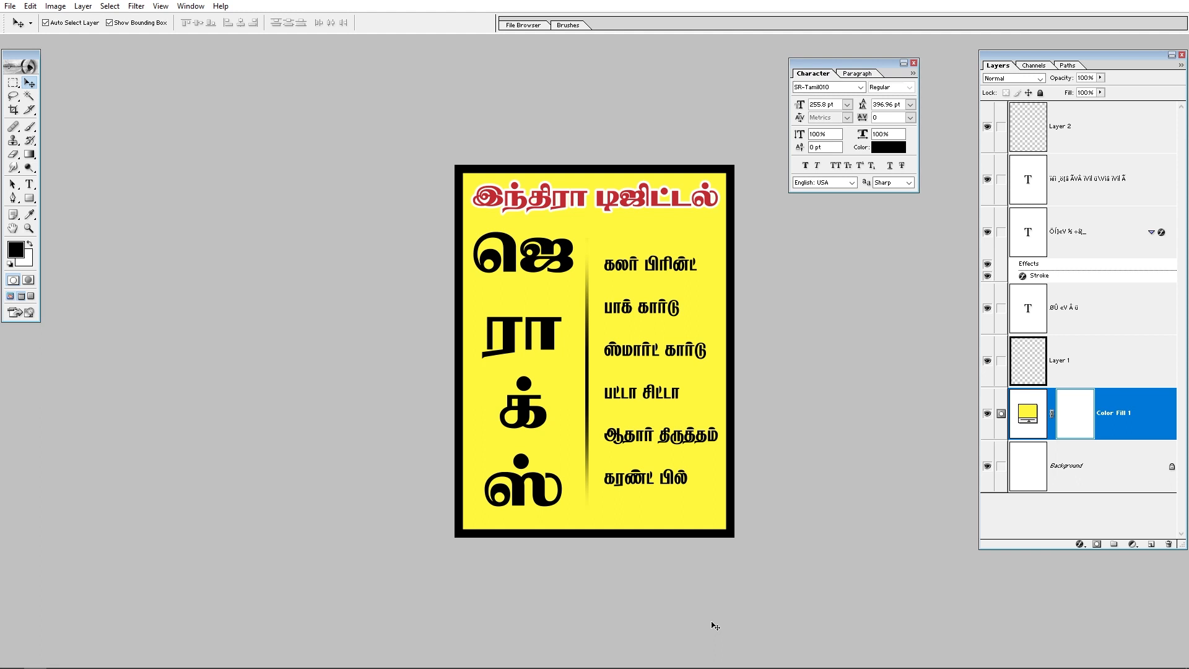
click(613, 204)
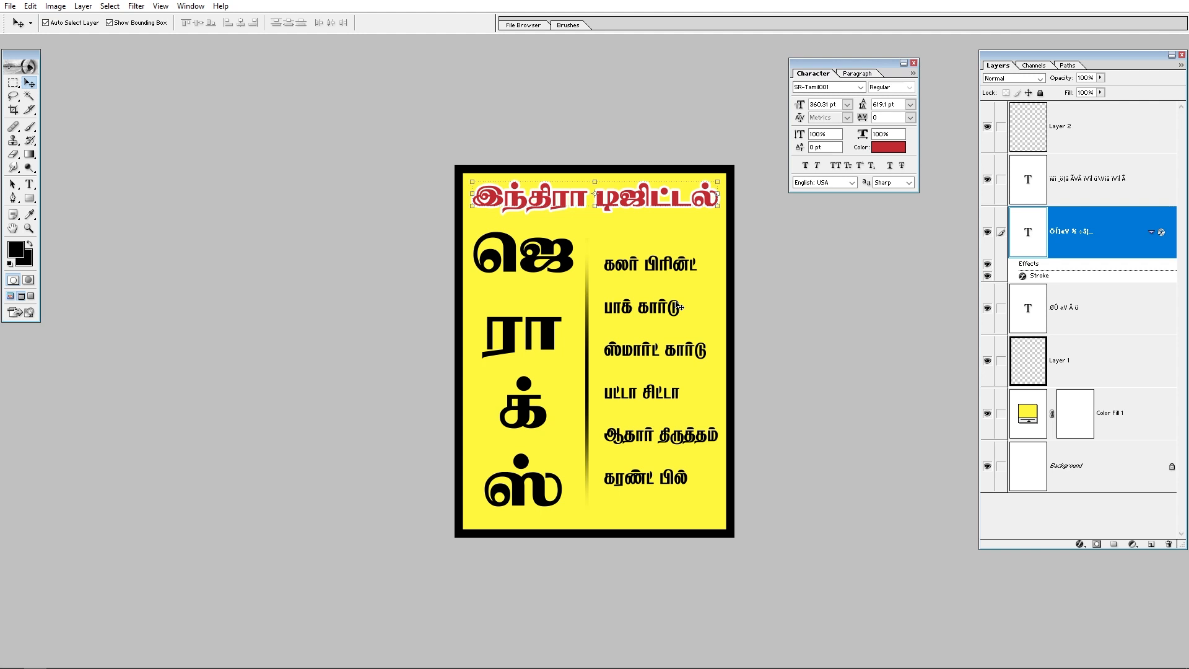
key(ctrl+Tab)
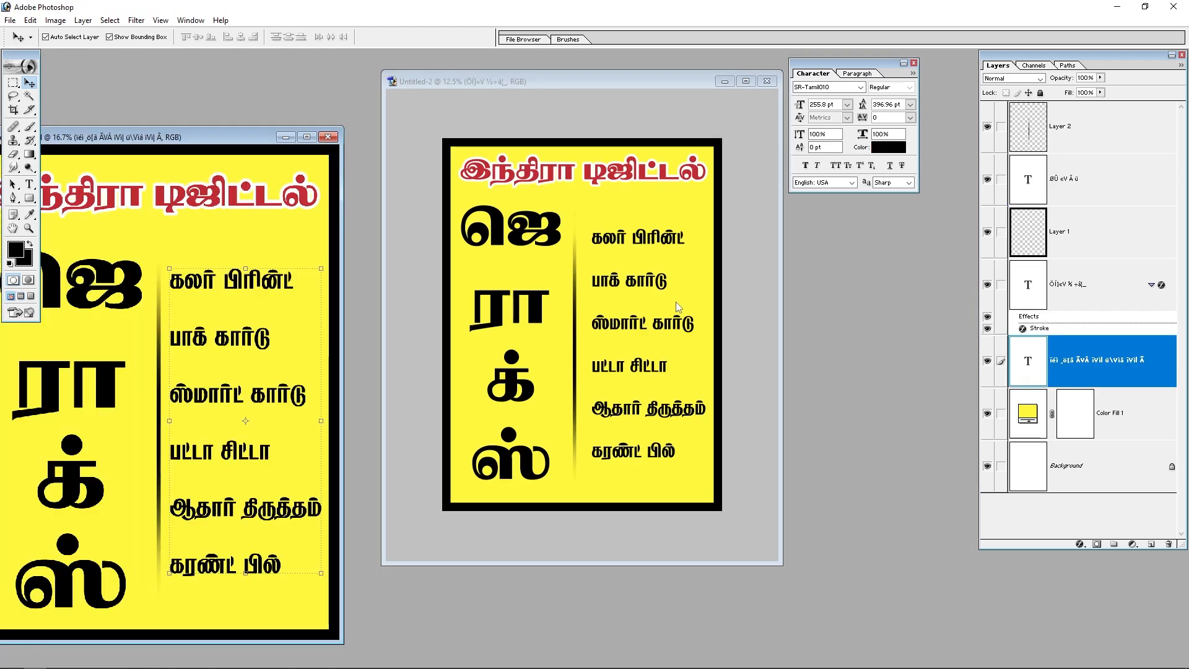
key(ctrl+Tab)
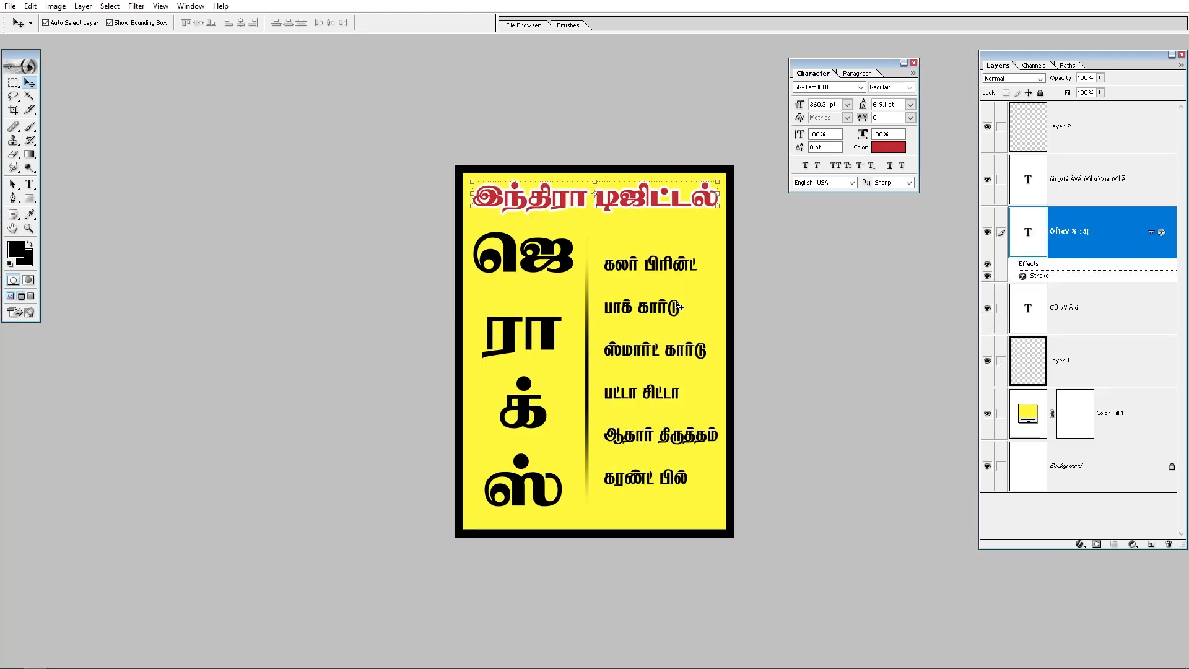
Step: Close the open documents, quit Photoshop and close the Editing folder window
key(ctrl+w)
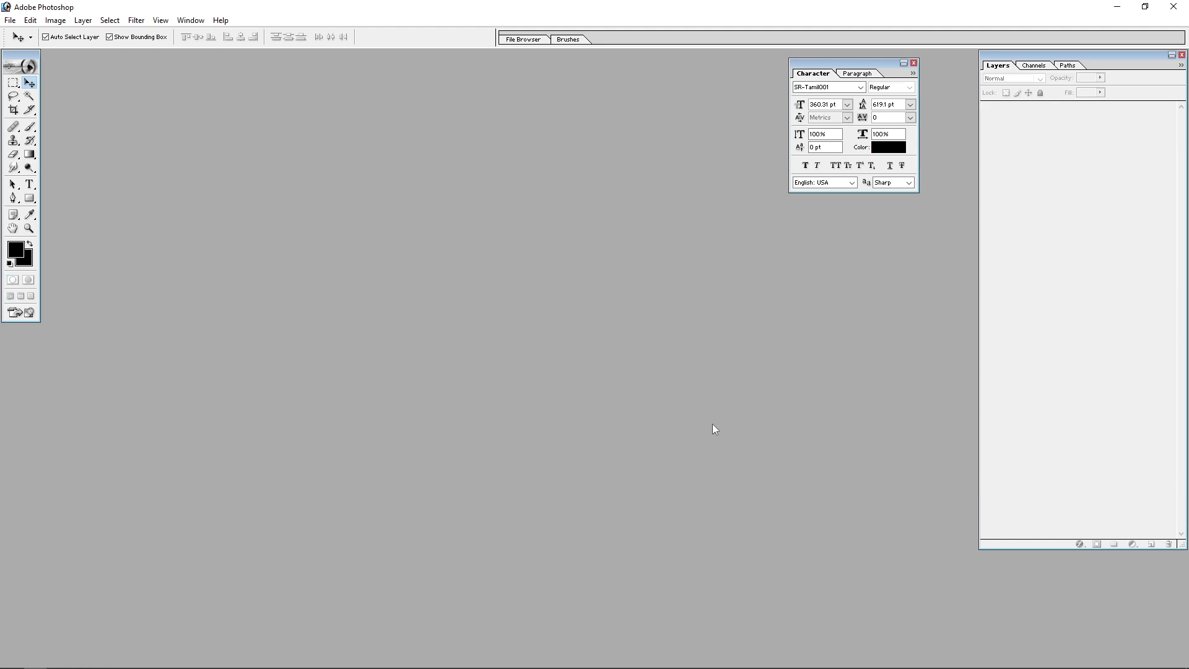
click(1175, 6)
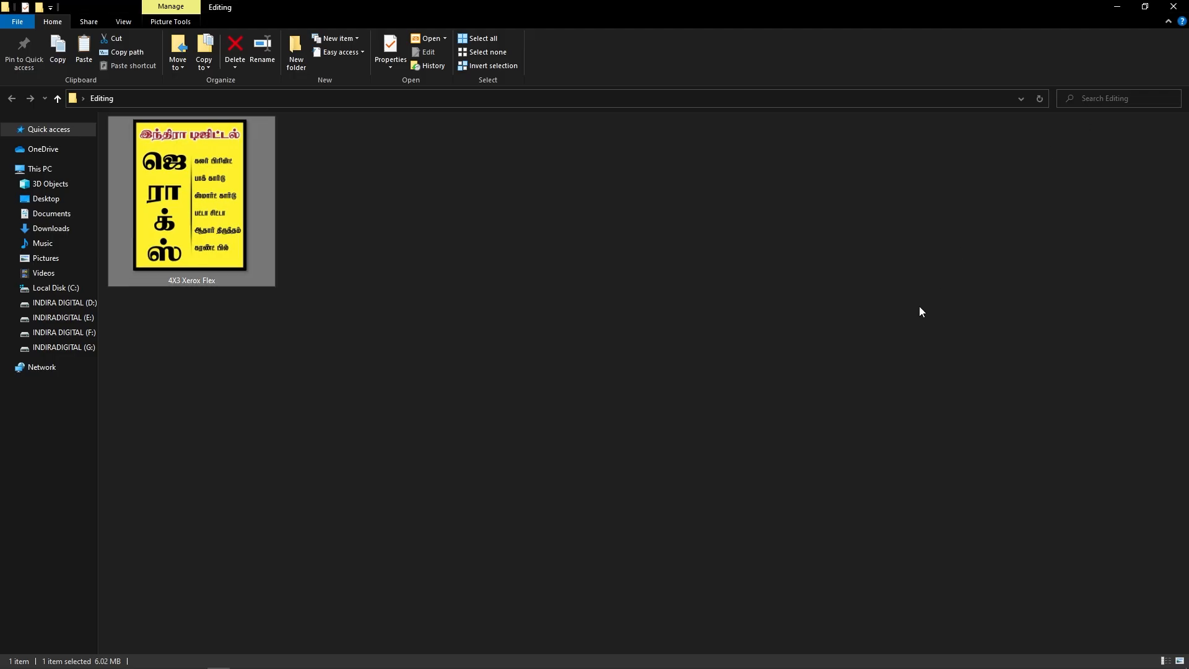
click(1173, 6)
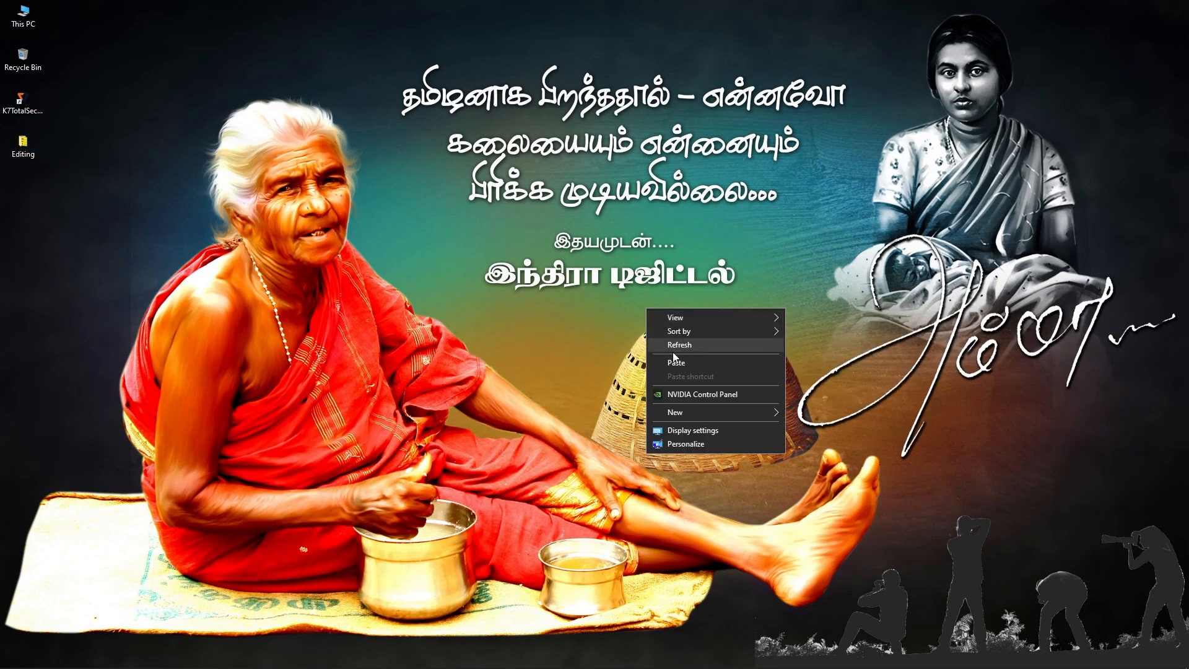